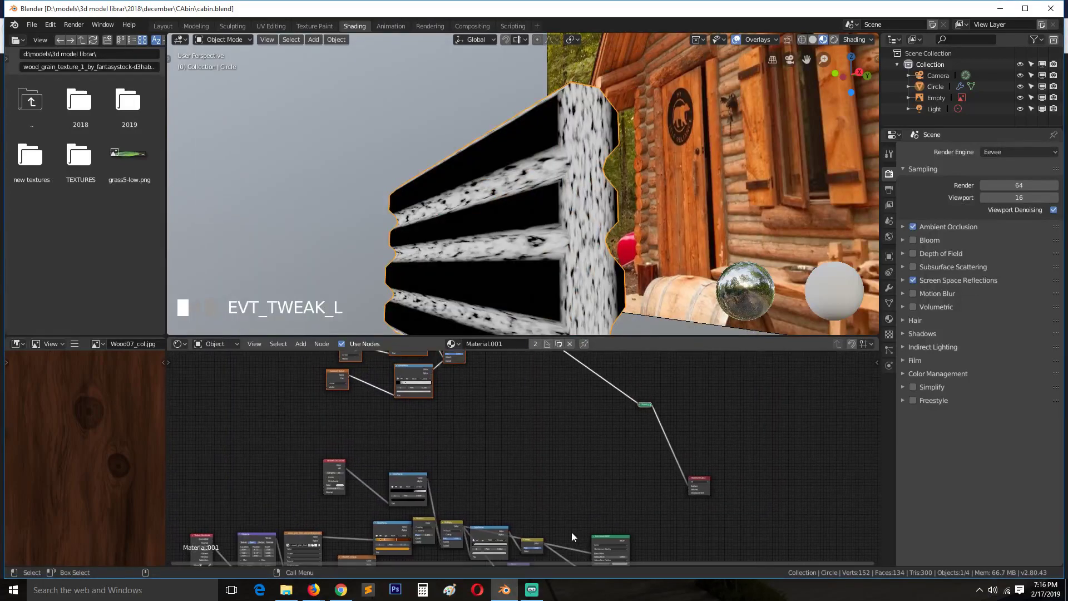
- Save the file and browse the TEXTURES folder inside "3d model librar" as far as the YosemiteStone image
key("ctrl+s")
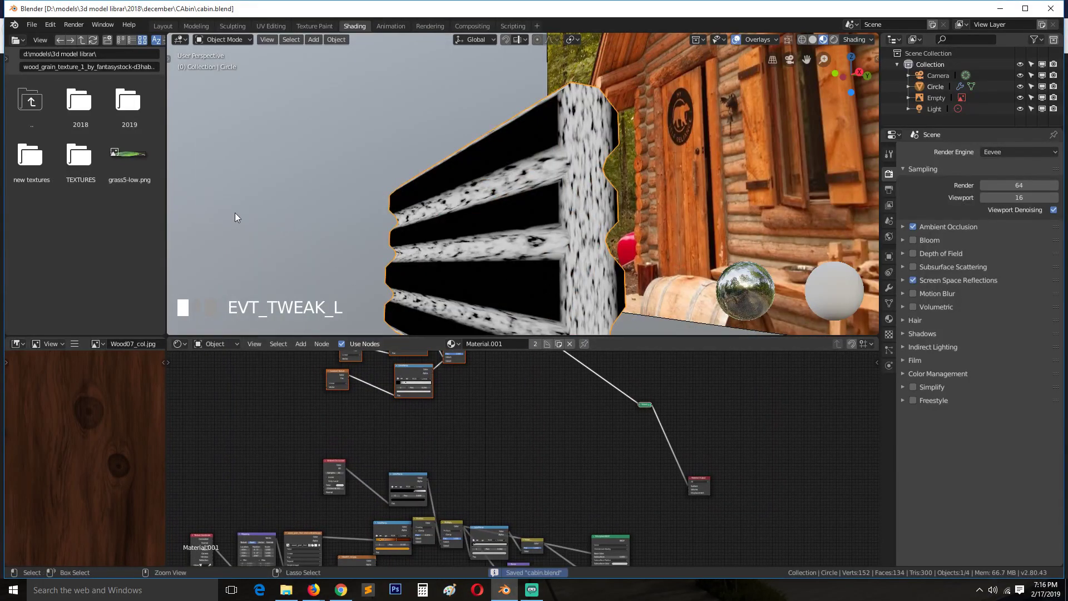
left_click(30, 103)
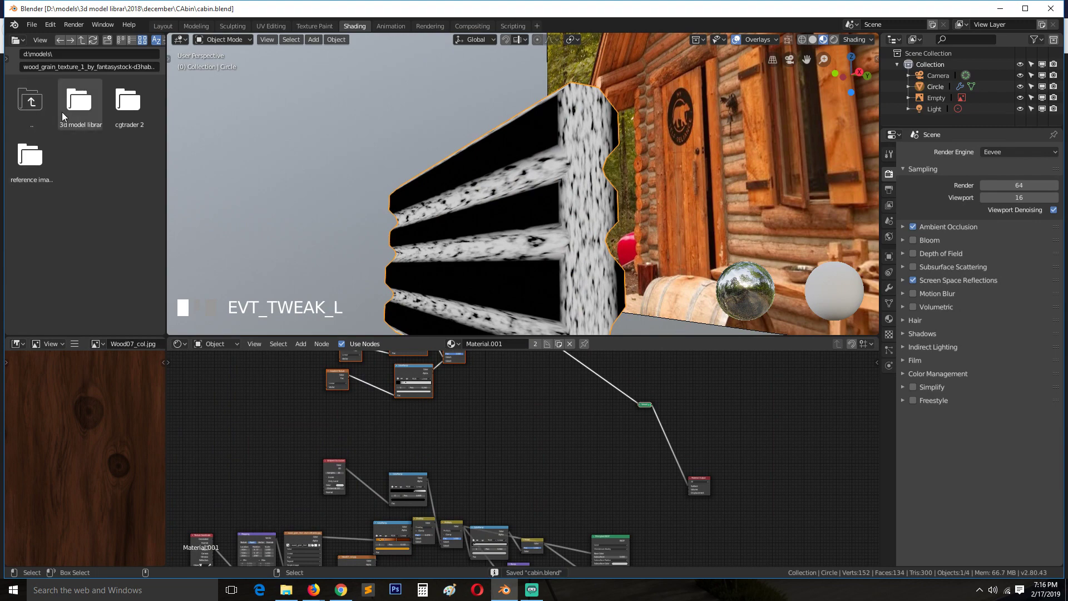
left_click(78, 103)
left_click(62, 166)
scroll(65, 168, "down", 15)
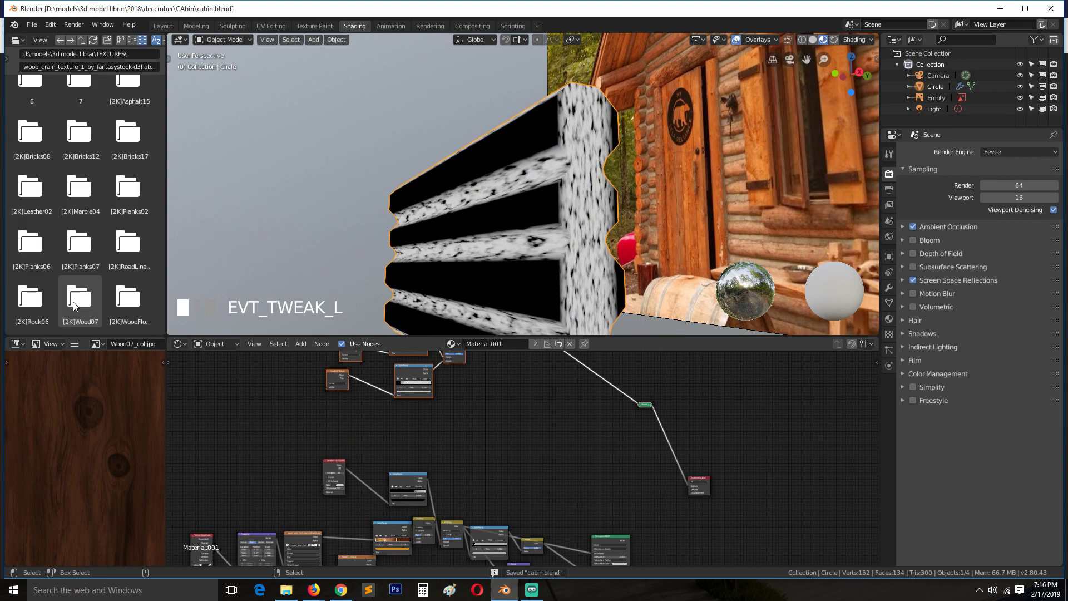
scroll(70, 289, "down", 10)
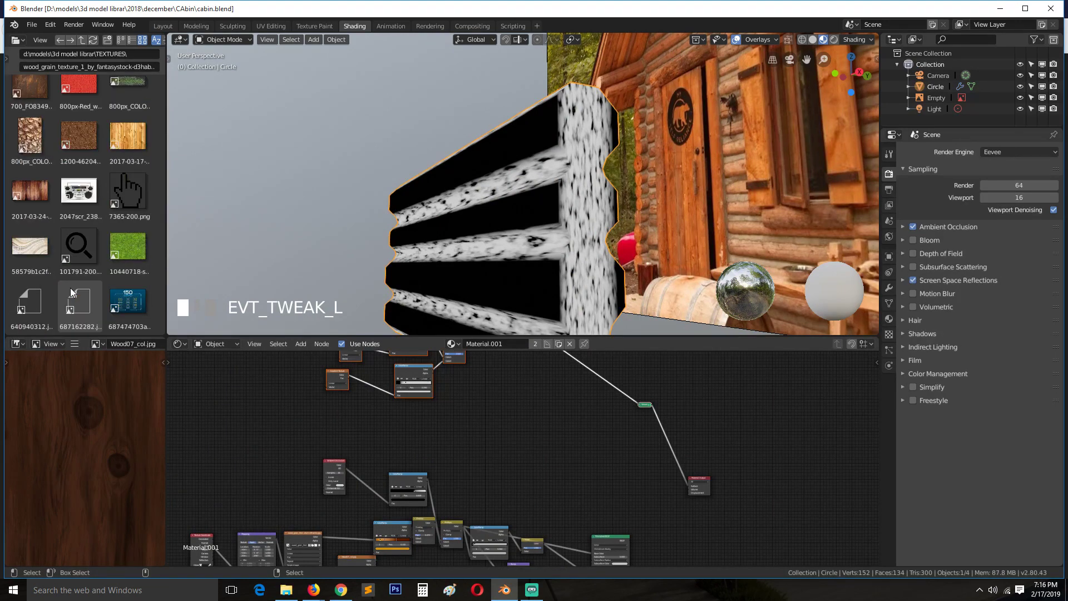
scroll(70, 288, "down", 5)
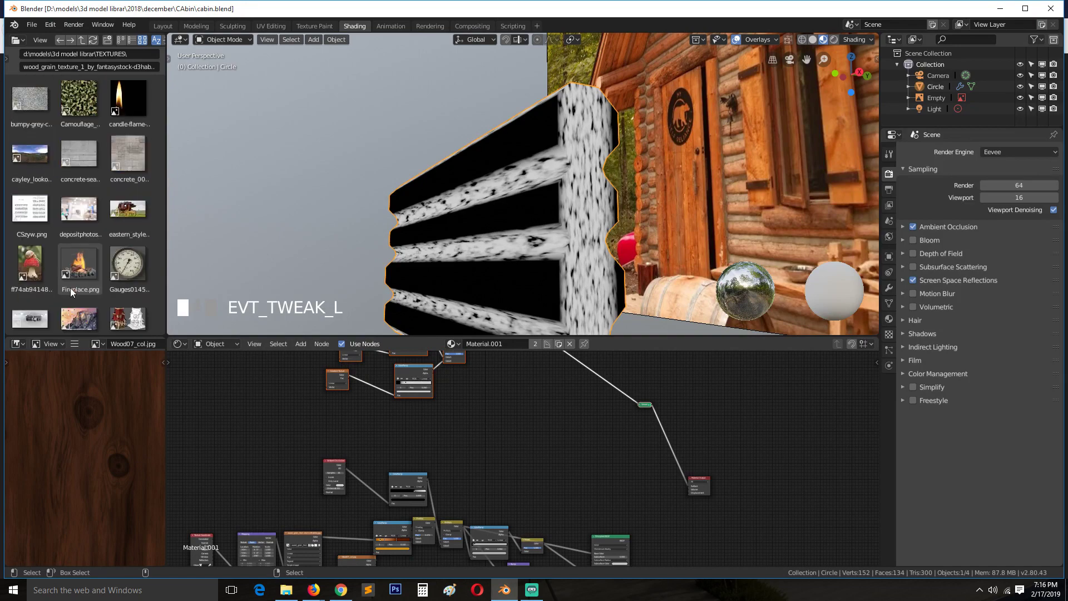
scroll(70, 288, "down", 10)
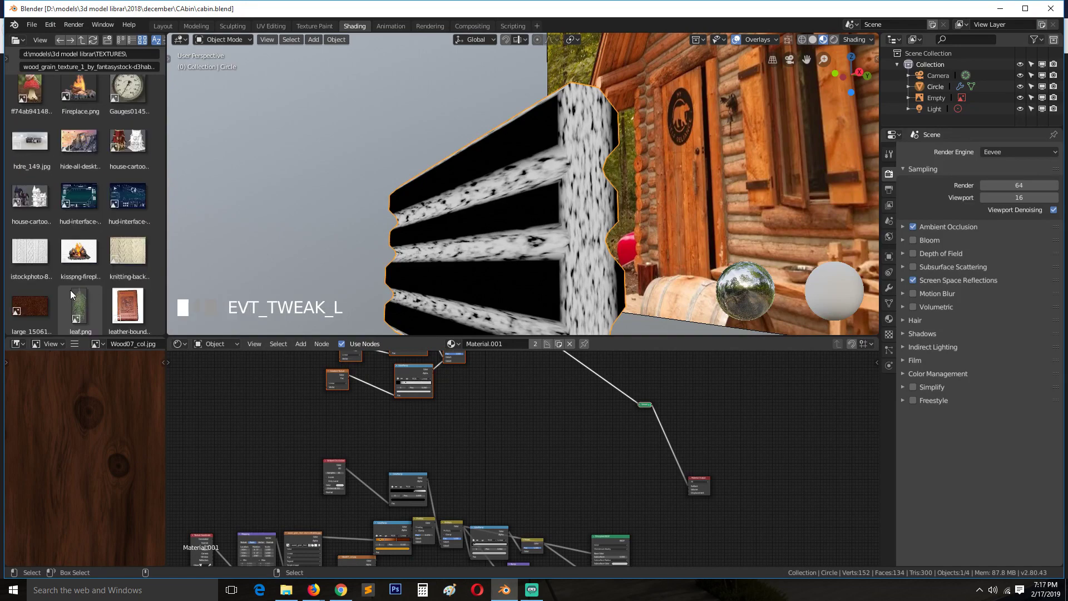
scroll(70, 292, "down", 8)
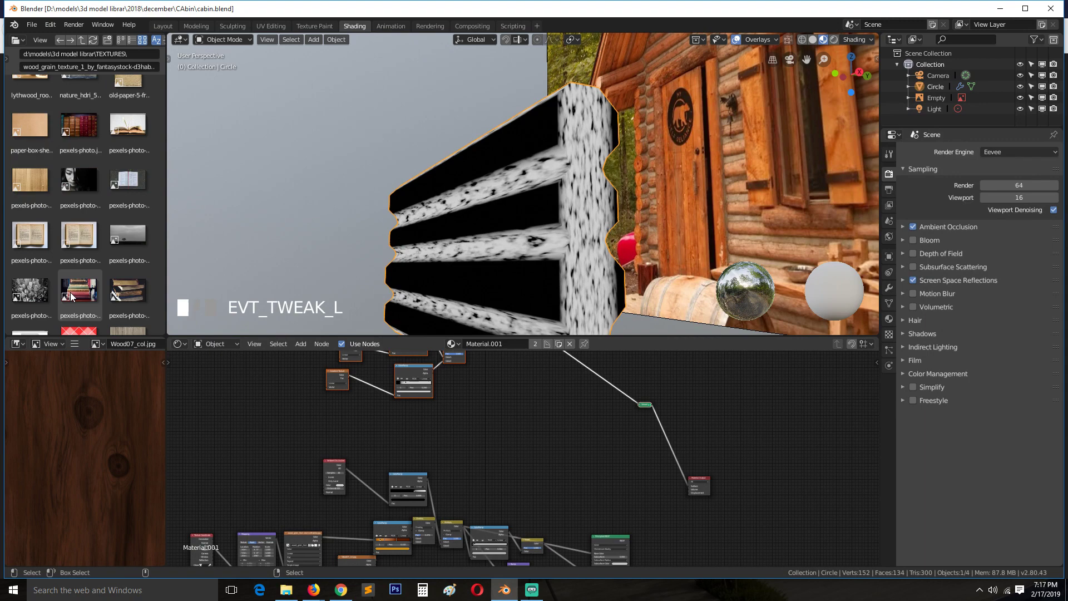
scroll(67, 286, "down", 4)
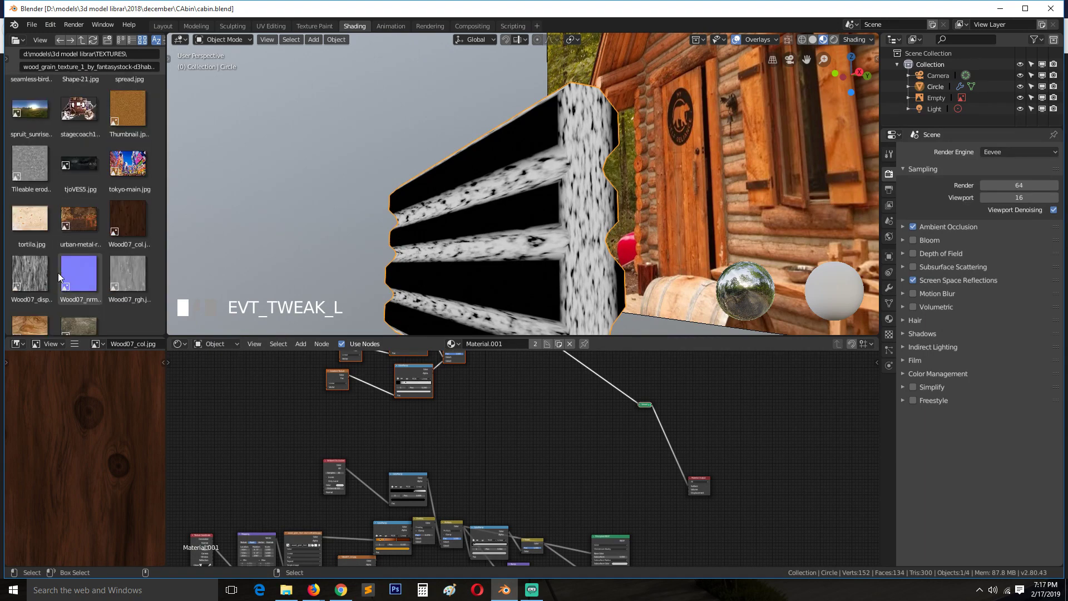
scroll(57, 273, "down", 1)
scroll(57, 275, "down", 2)
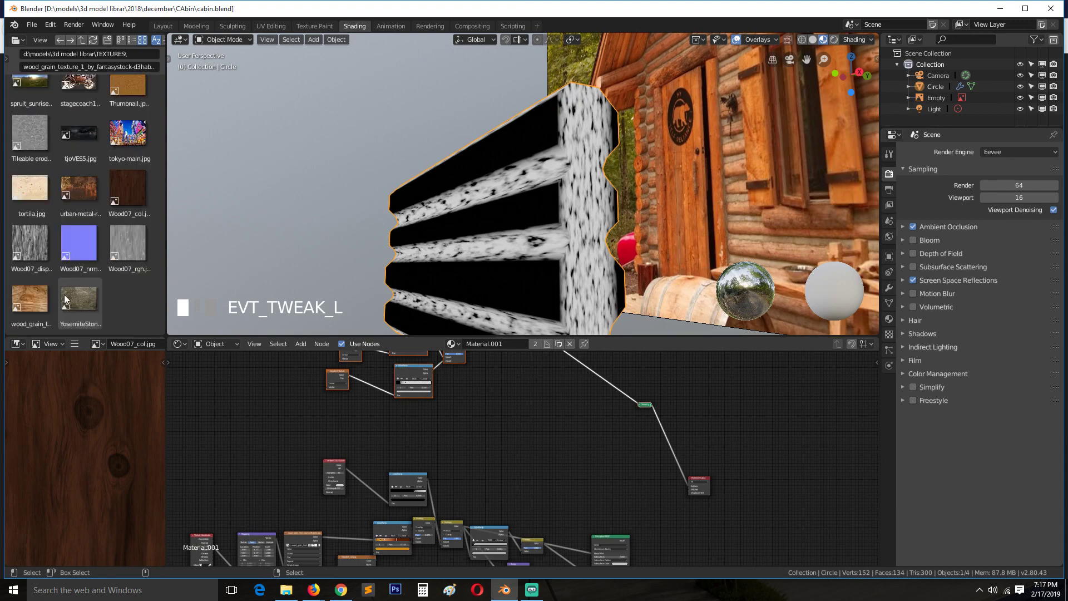
- Add YosemiteStone-1.jpg to the log wall's material as an image texture node and preview it on the wall
left_click(91, 301)
left_click_drag(81, 301, 218, 384)
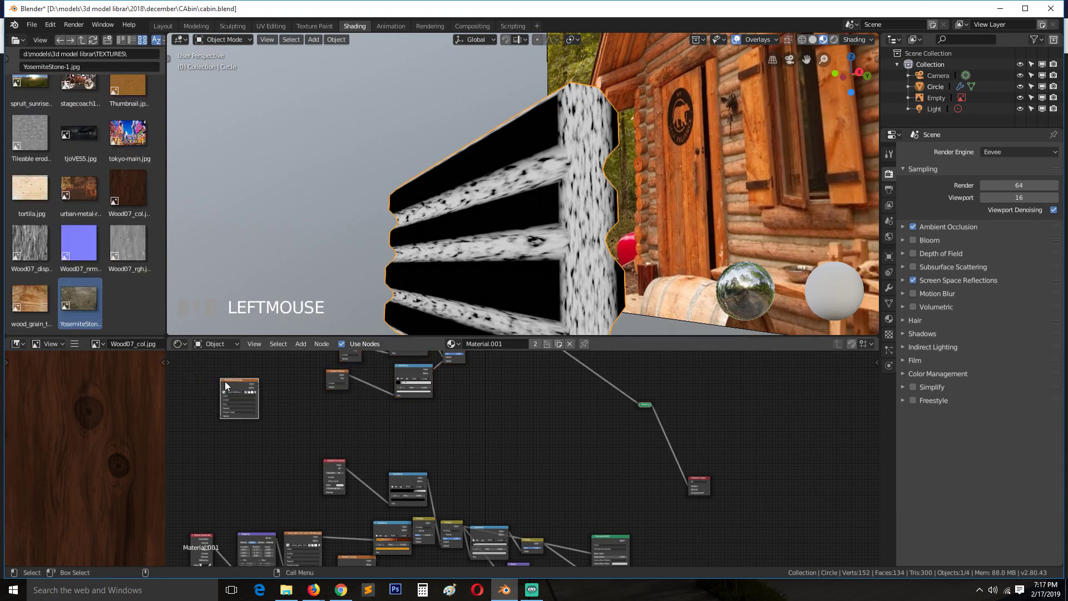
left_click(232, 381, "ctrl+shift")
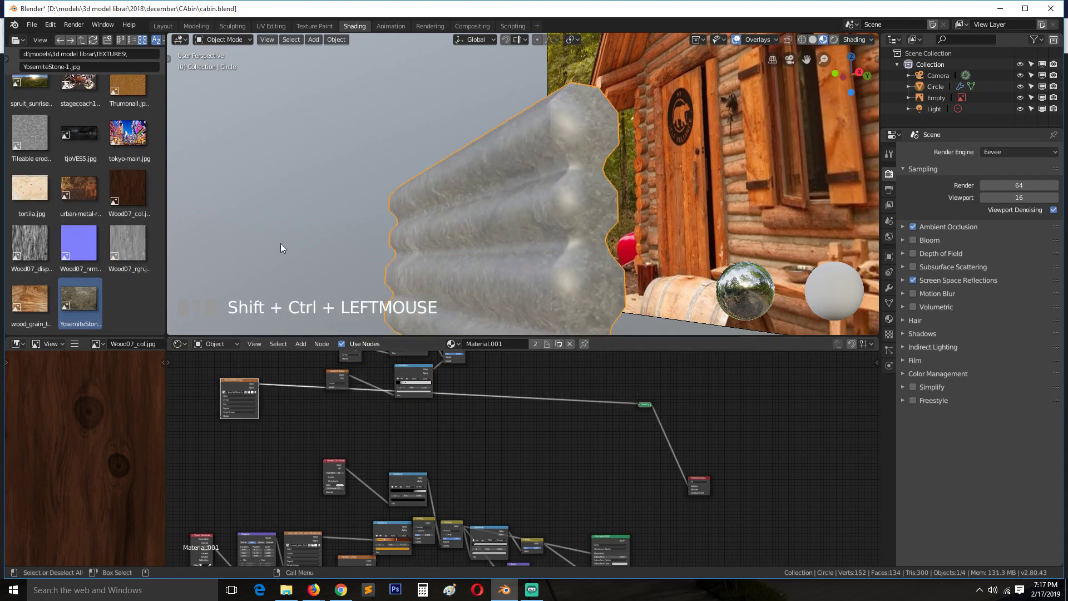
key("grave")
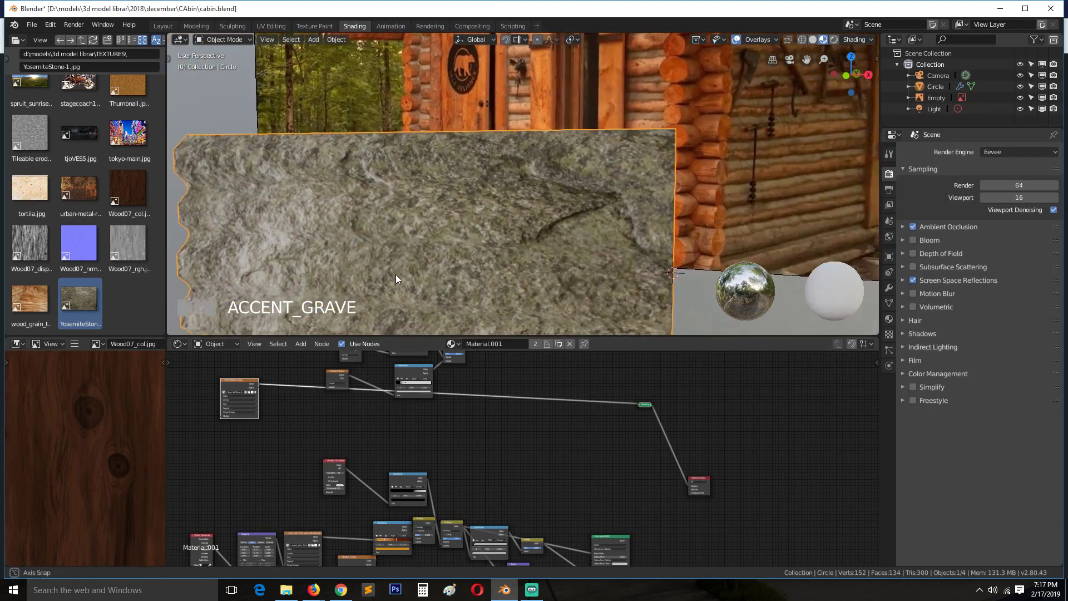
middle_click_drag(449, 439, 508, 474)
left_click_drag(298, 422, 289, 454)
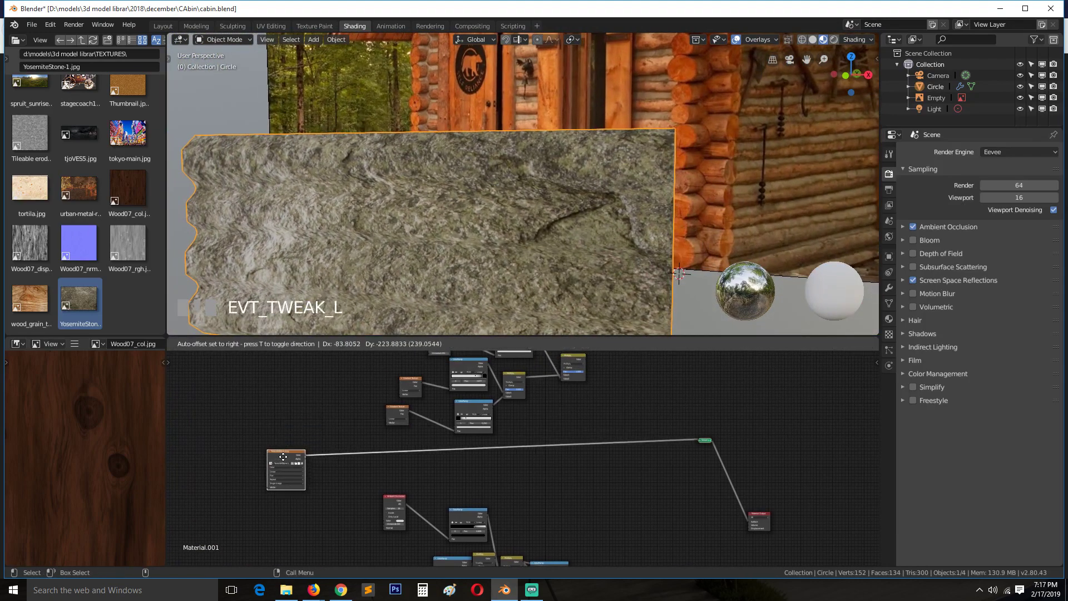
- Insert a Principled BSDF between the stone texture and the output, with the texture feeding Base Color, and preview the shader
scroll(350, 465, "up", 2)
key("shift+a")
mouse_move(318, 419)
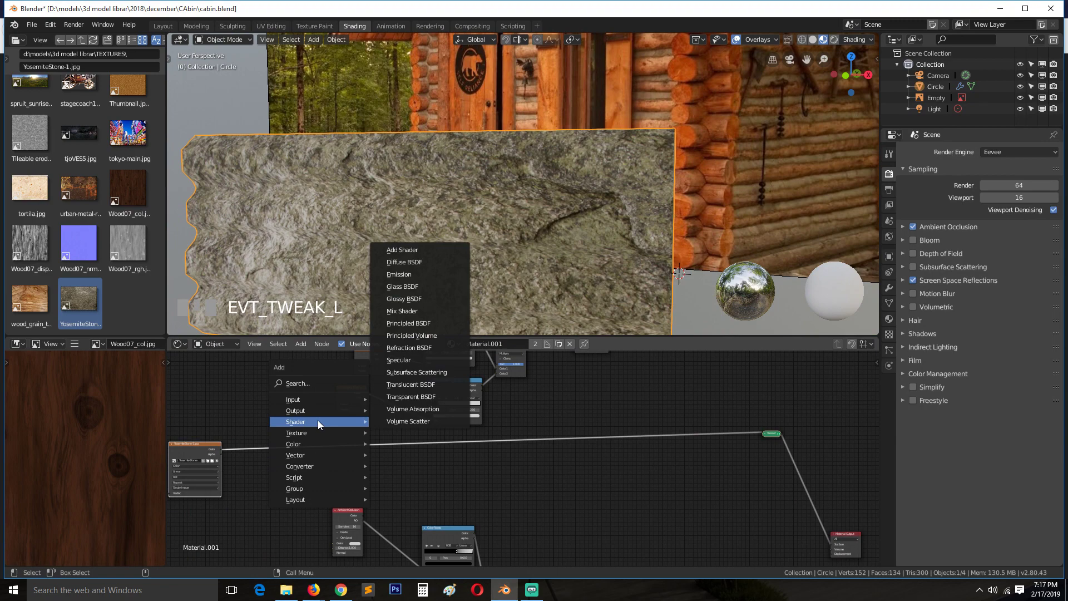
left_click(411, 323)
left_click(506, 419)
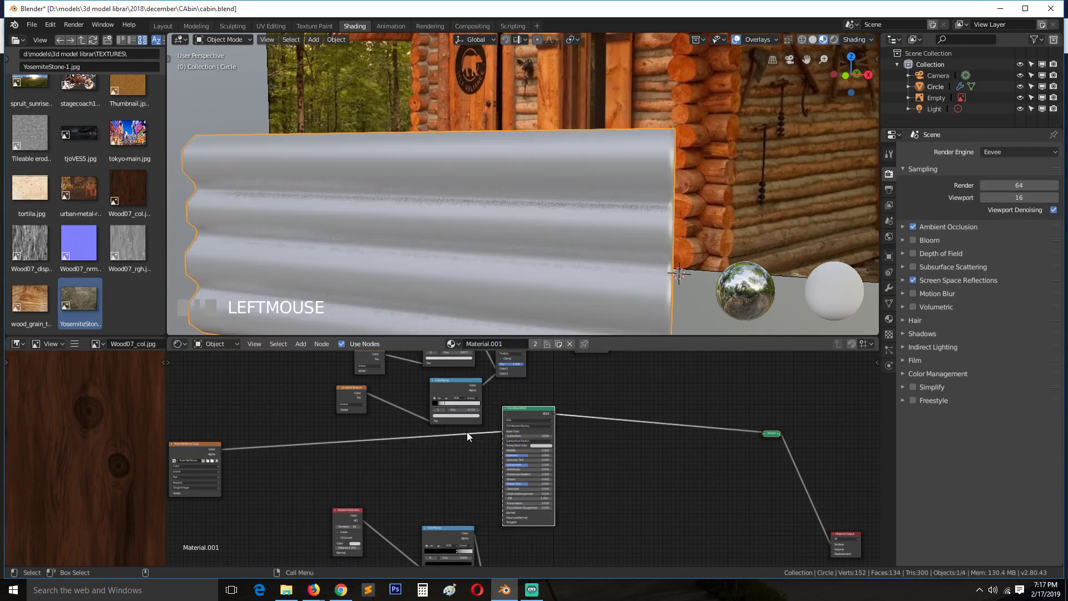
left_click_drag(506, 419, 566, 427)
left_click(566, 427, "ctrl+shift")
key("grave")
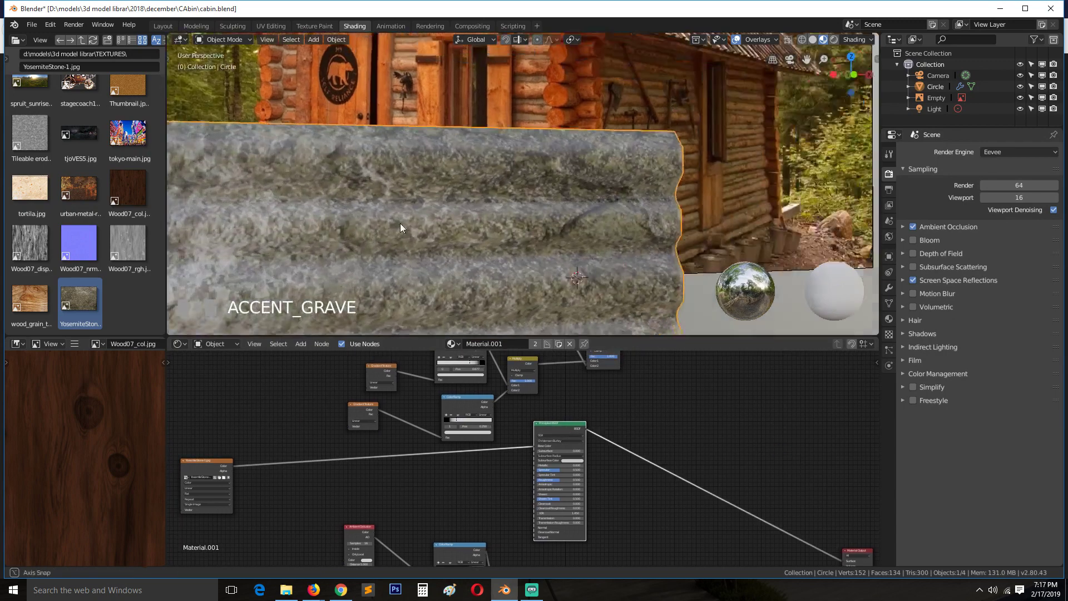
- Add a ColorRamp fed by the stone texture's color and connect its color output to the Principled BSDF's Roughness
mouse_move(207, 478)
left_mouse_down()
mouse_move(276, 443)
mouse_move(222, 479)
left_mouse_up()
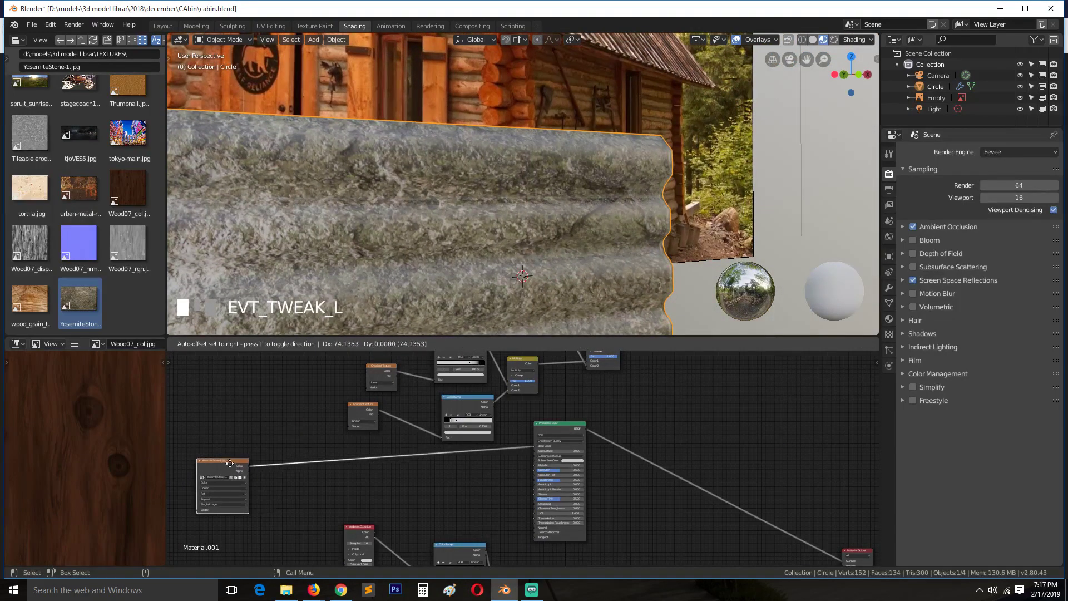
scroll(269, 480, "up", 1)
middle_click_drag(286, 501, 298, 495)
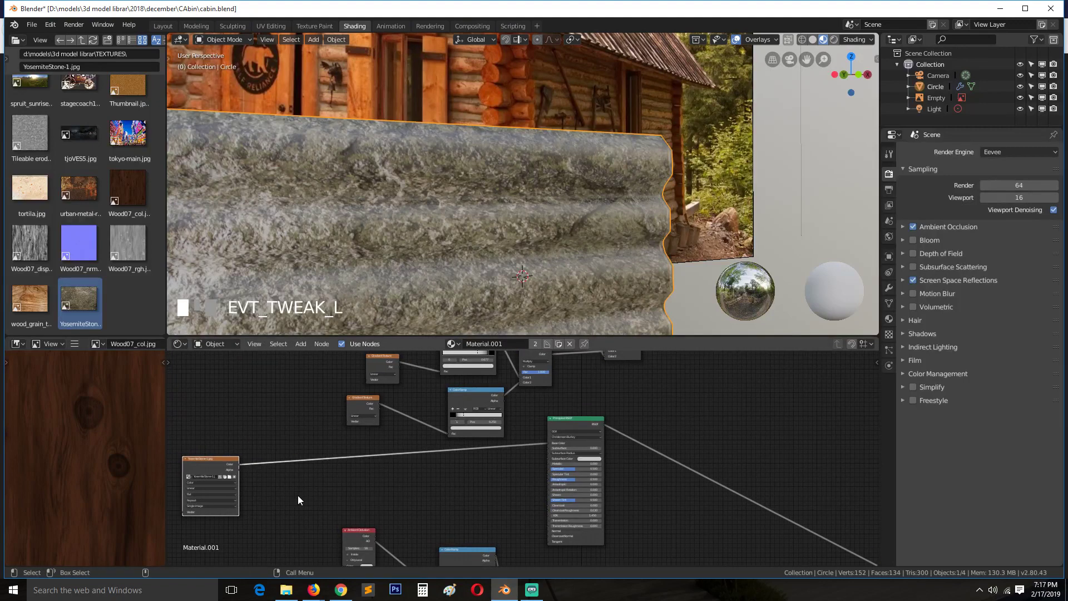
key("shift+a")
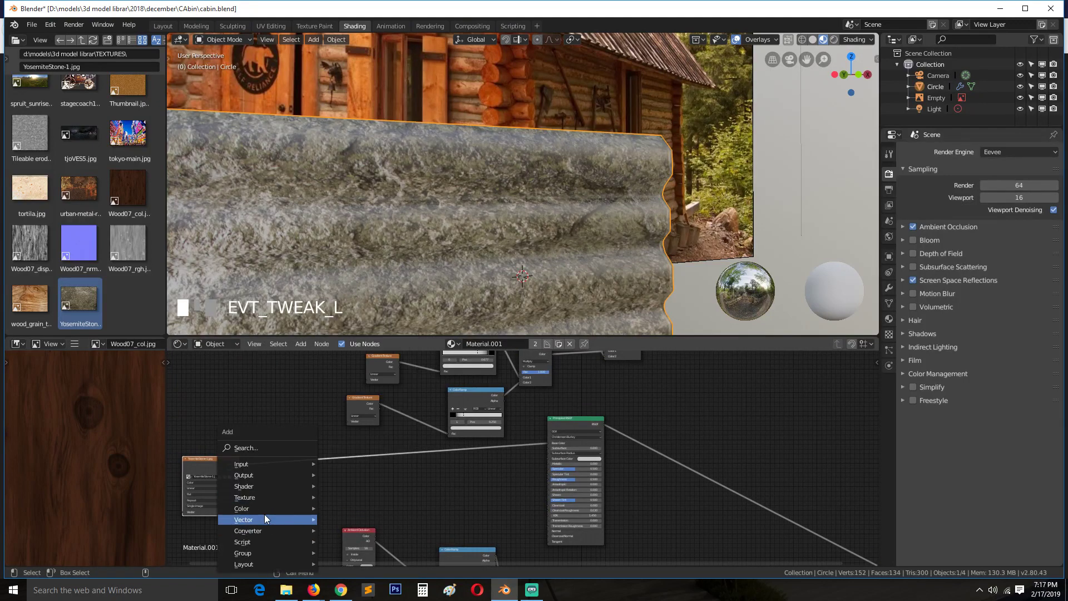
left_click(364, 398)
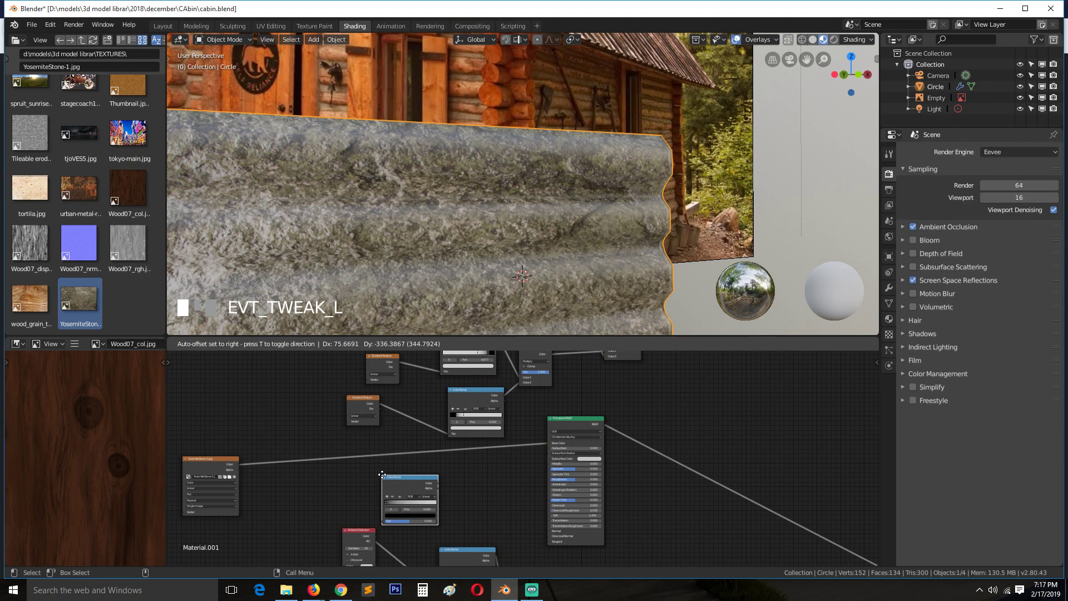
left_click(411, 492)
left_click_drag(235, 465, 387, 521)
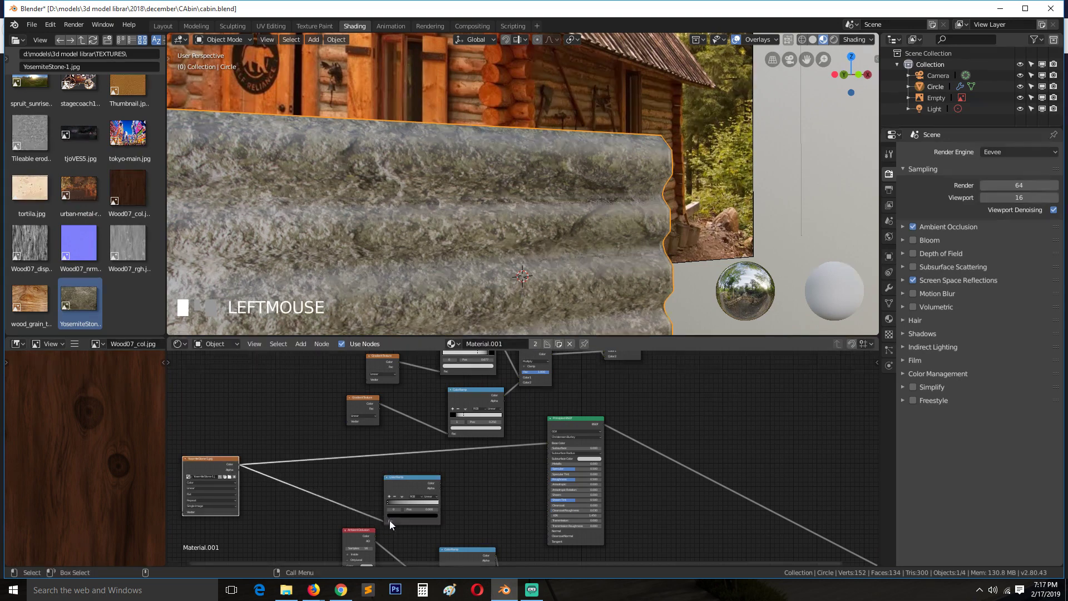
scroll(430, 489, "up", 1)
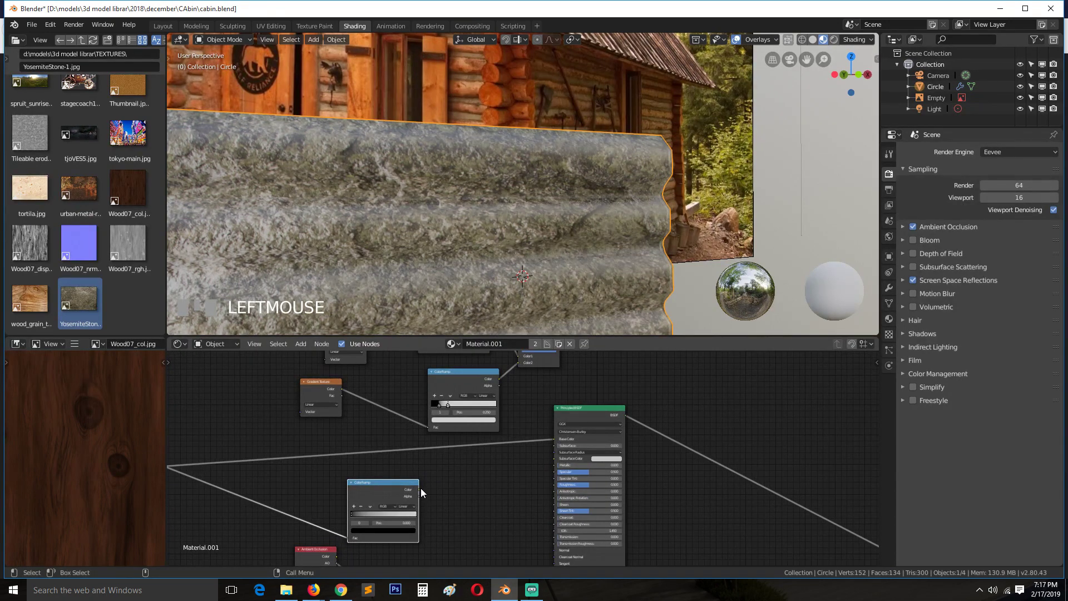
left_click_drag(420, 489, 554, 485)
key("shift+grave")
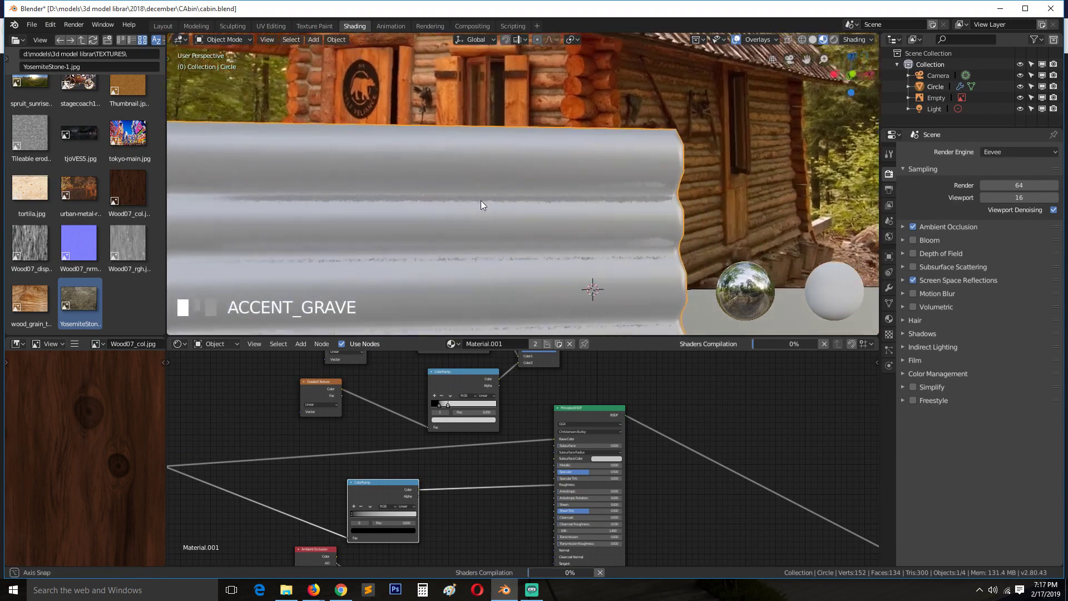
middle_click_drag(481, 202, 471, 205)
- Preview the new ColorRamp on the wall and move its black stop to position 0.095
middle_click_drag(400, 427, 371, 420)
left_click(376, 479)
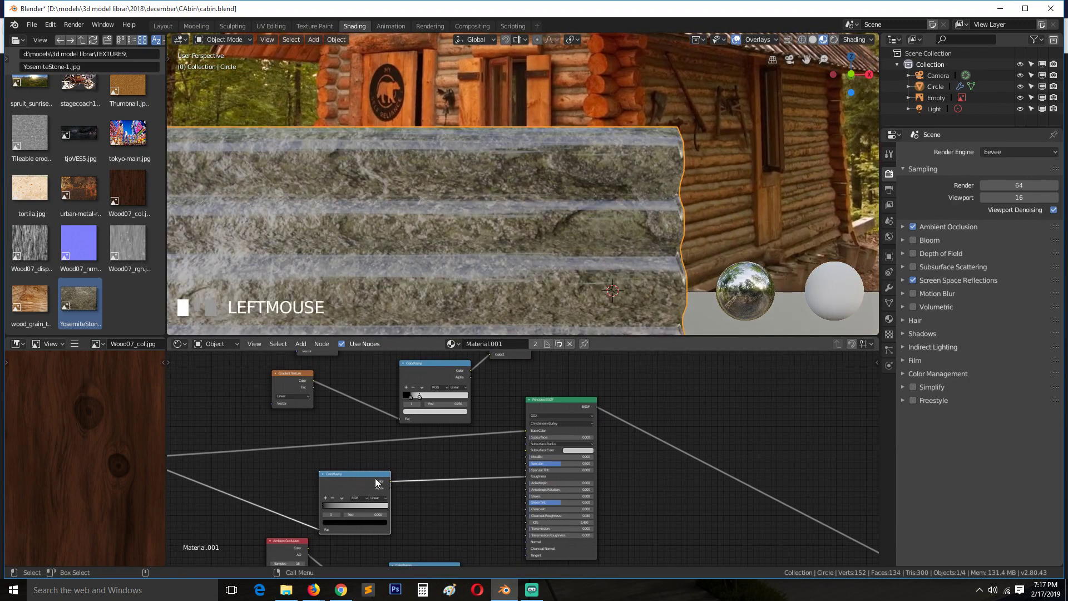
left_click_drag(376, 481, 392, 469)
left_click(389, 469, "ctrl+shift")
middle_click_drag(389, 469, 374, 443)
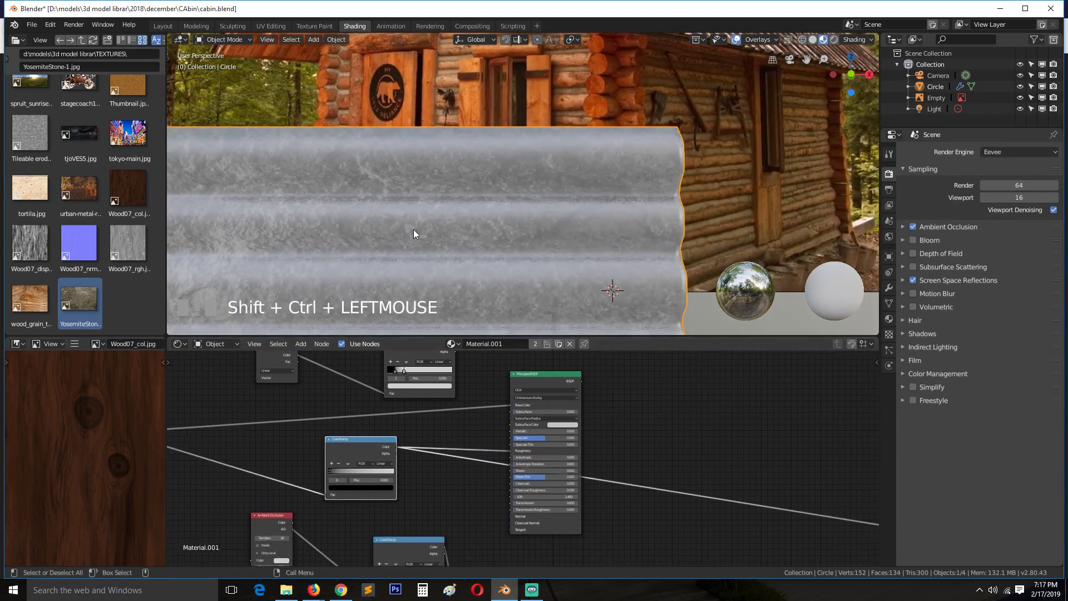
key("shift+grave")
scroll(337, 462, "up", 2)
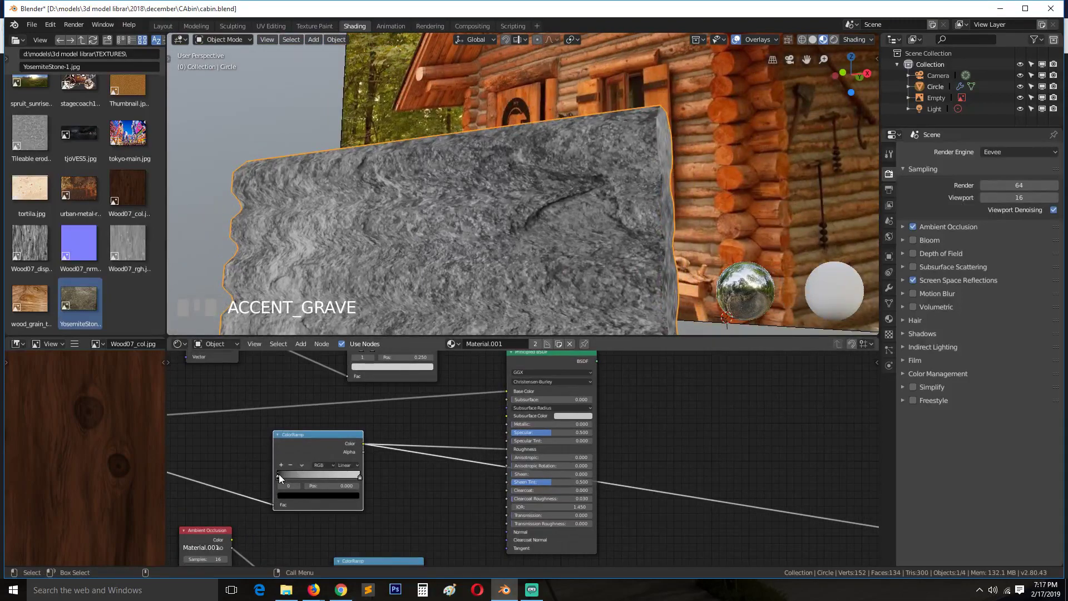
left_click_drag(278, 474, 286, 477)
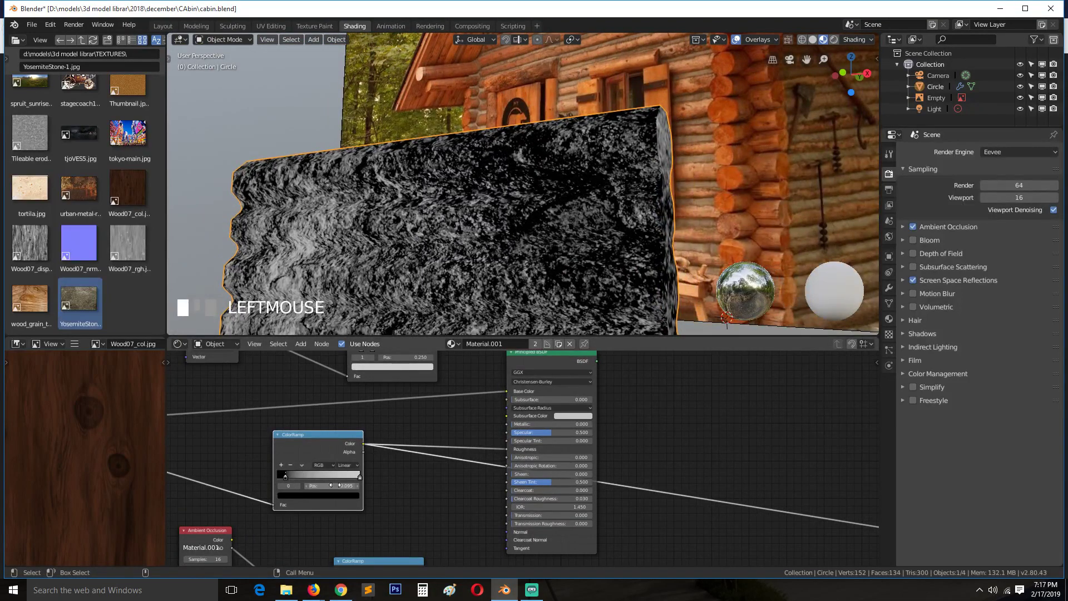
- Add Texture Coordinate and Mapping nodes in front of the stone image texture and preview the ColorRamp again
middle_click_drag(331, 462, 566, 455)
middle_click_drag(298, 417, 460, 416)
left_click(366, 417, "ctrl+shift")
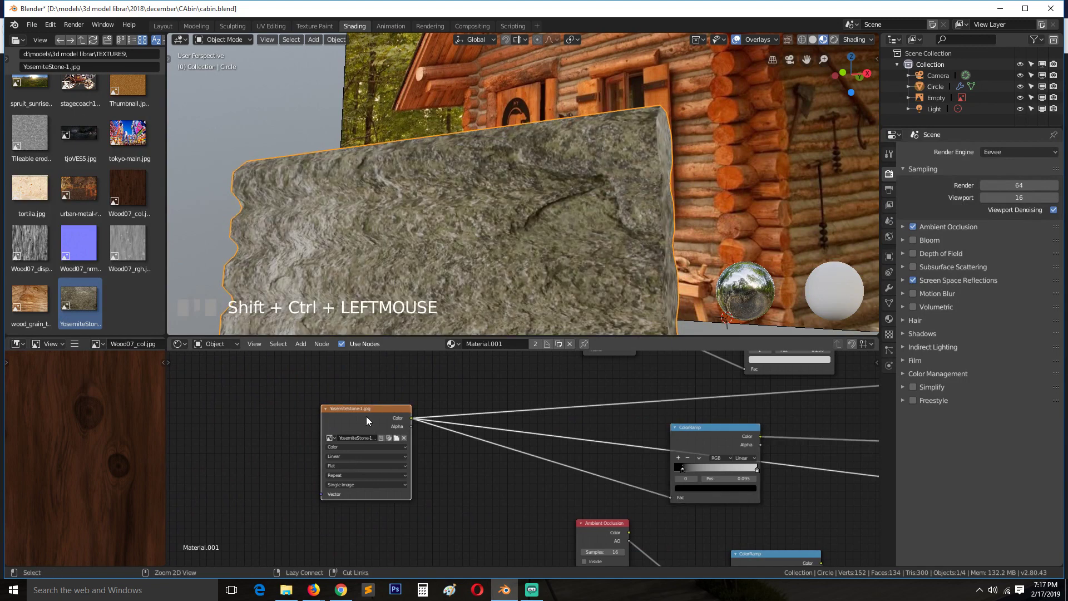
key("ctrl+t")
left_click(717, 431, "ctrl+shift")
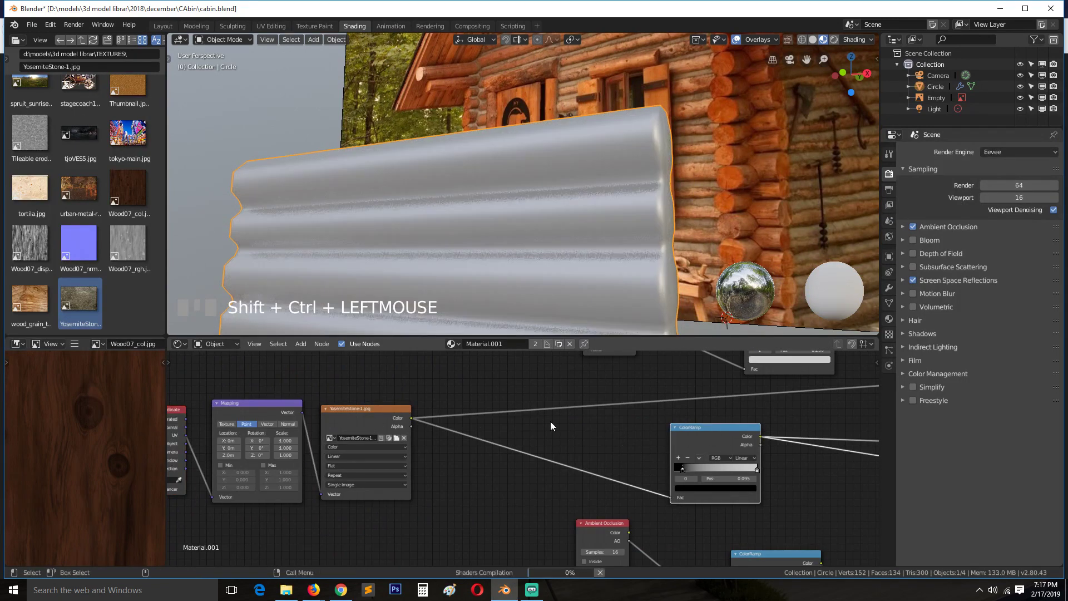
- Set the stone texture's Mapping scale to 1.390 on all three axes and save the file
middle_click_drag(298, 437, 374, 439)
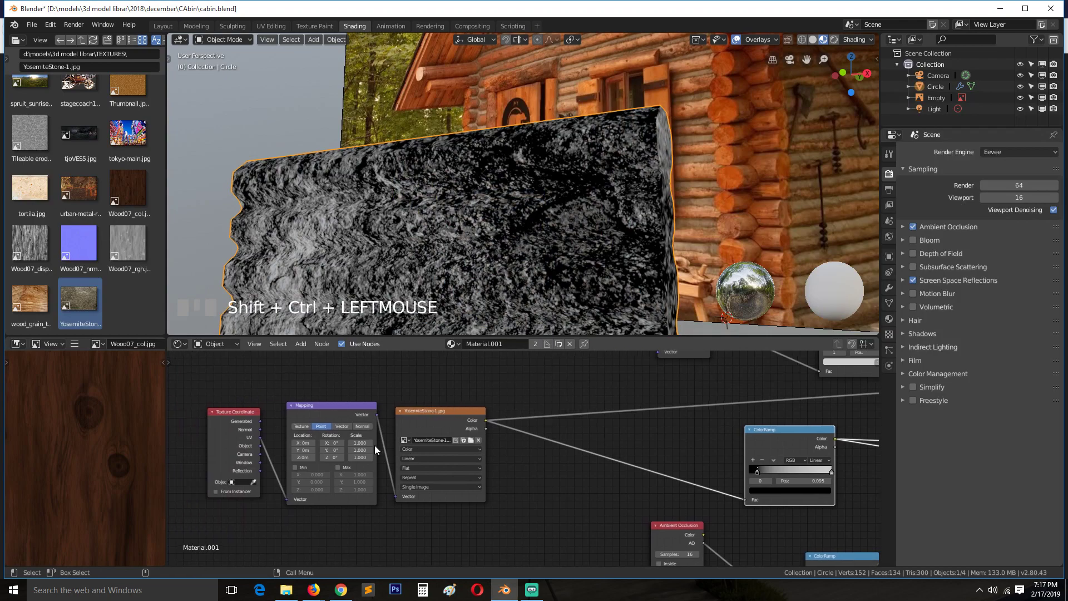
left_click_drag(360, 442, 381, 457)
scroll(416, 226, "down", 2)
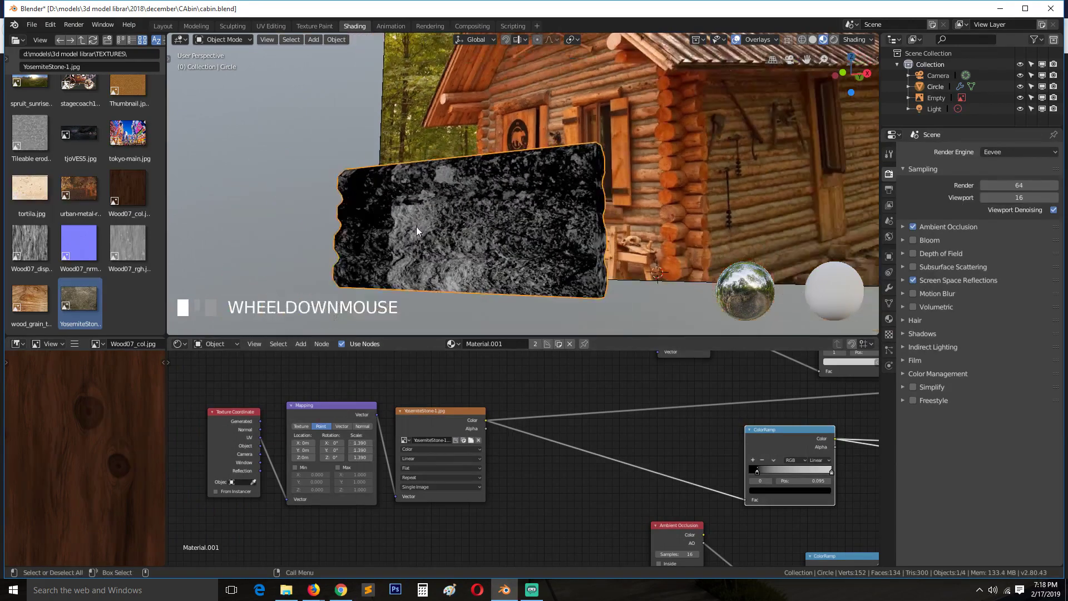
key("grave")
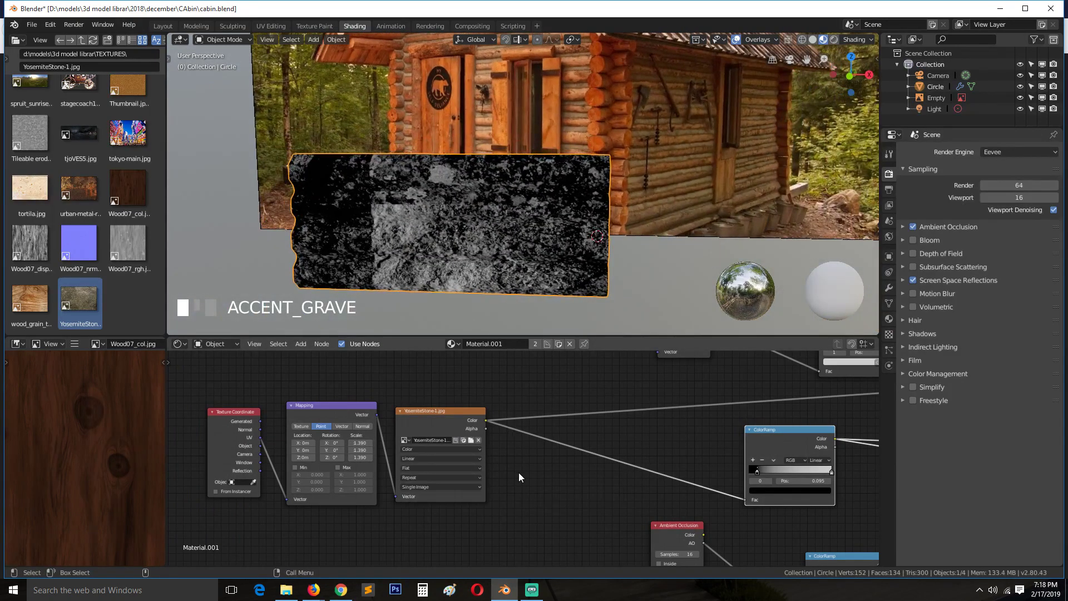
middle_click_drag(711, 470, 573, 463)
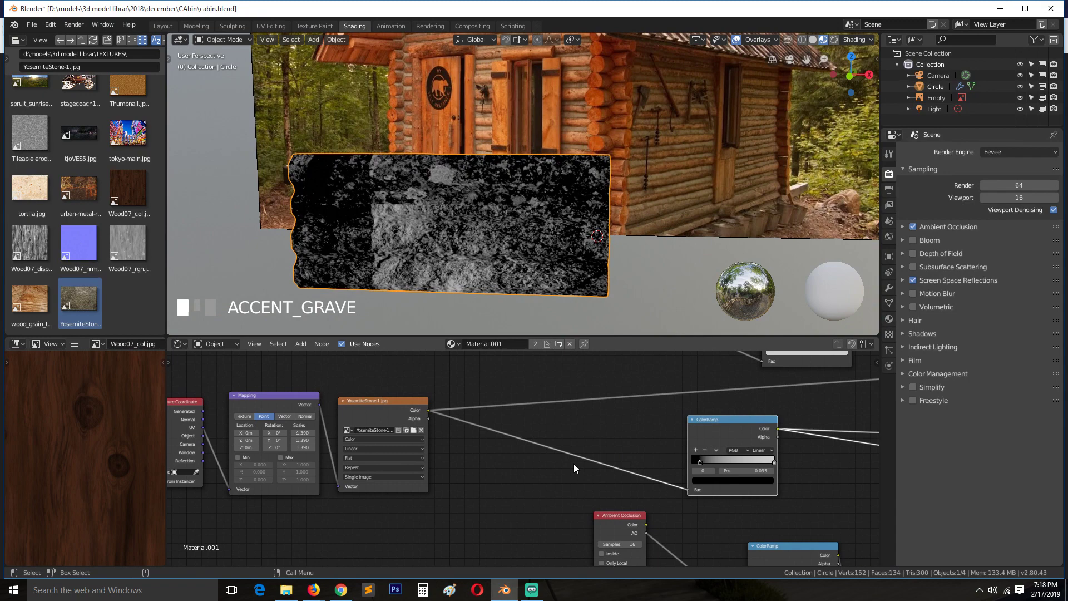
key("ctrl+s")
- Connect the Texture Coordinate's Object output to the stone texture's Mapping vector in place of UV
middle_click_drag(369, 522, 513, 521)
scroll(513, 520, "up", 2)
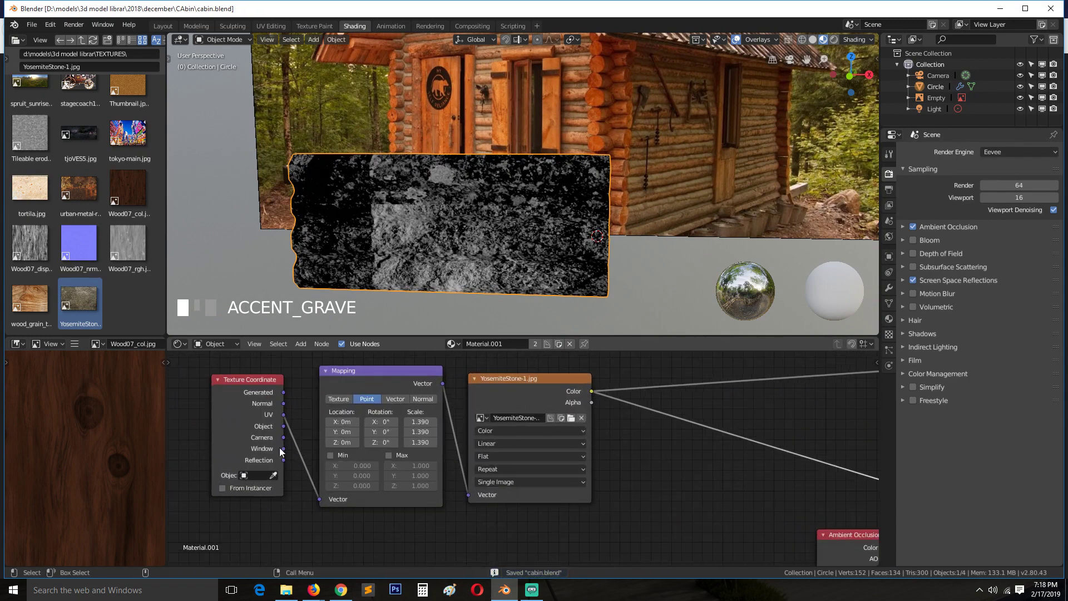
left_click_drag(282, 427, 319, 499)
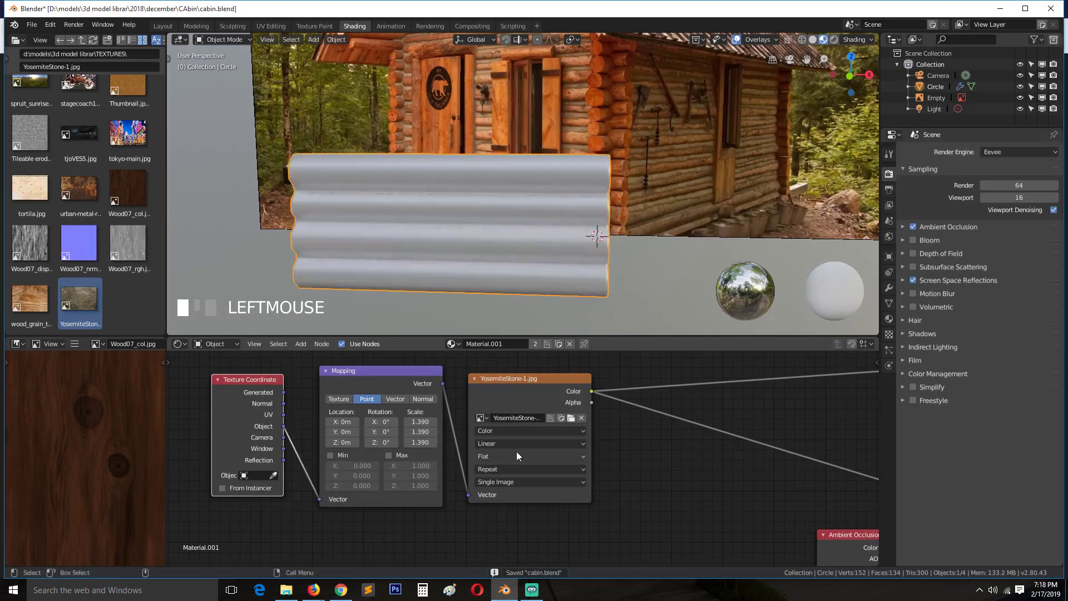
- Switch the stone texture to Box projection with a blend of 0.790 and set its Mapping scale to 0.140 on all axes
left_click(527, 451)
left_click(523, 455)
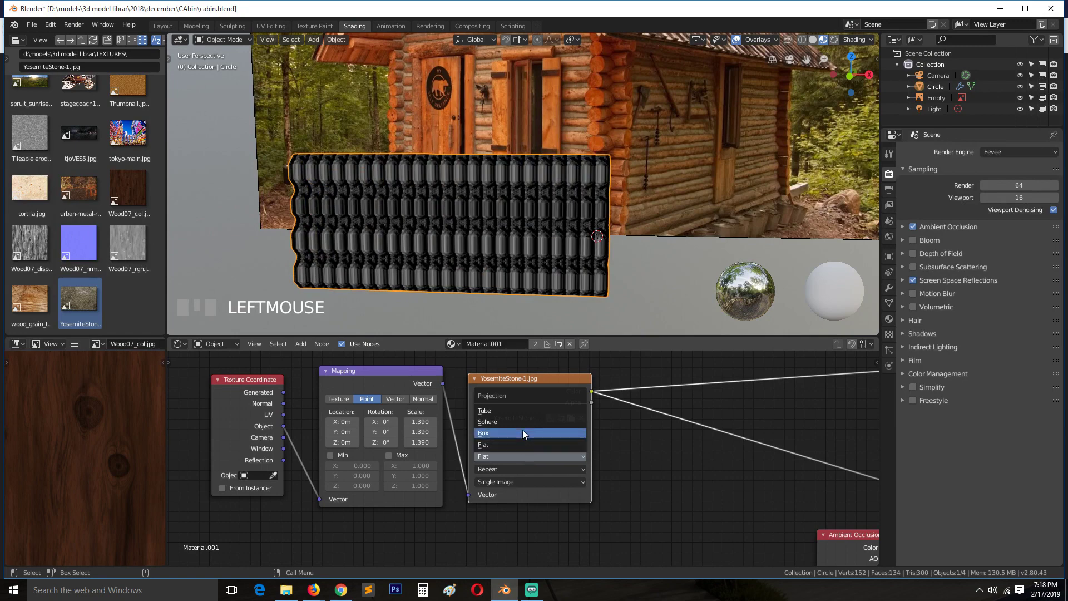
left_click(523, 431)
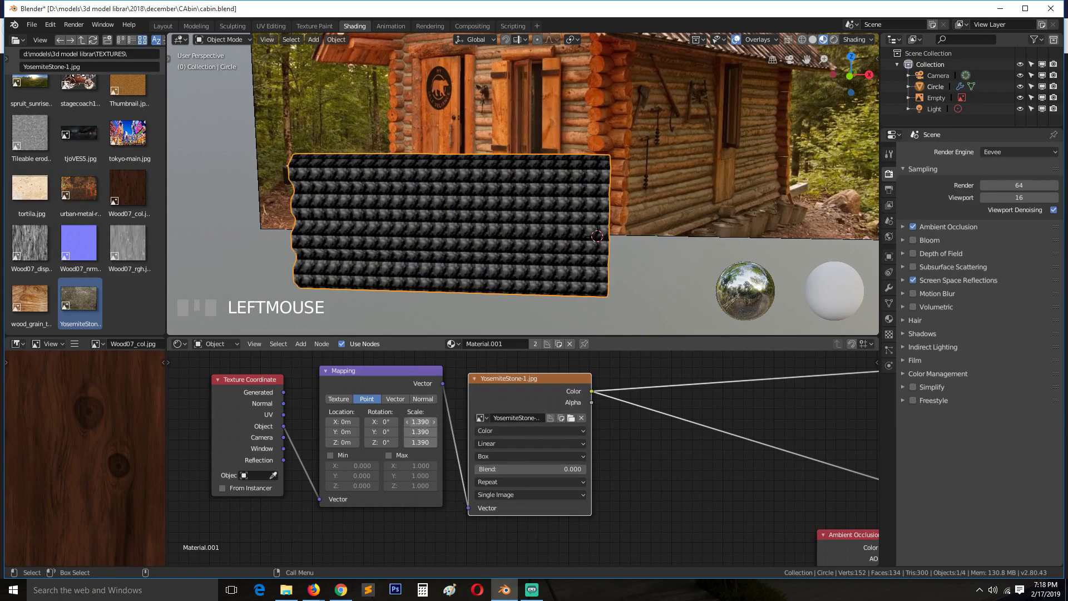
left_click_drag(420, 422, 517, 415)
left_click_drag(511, 470, 600, 470)
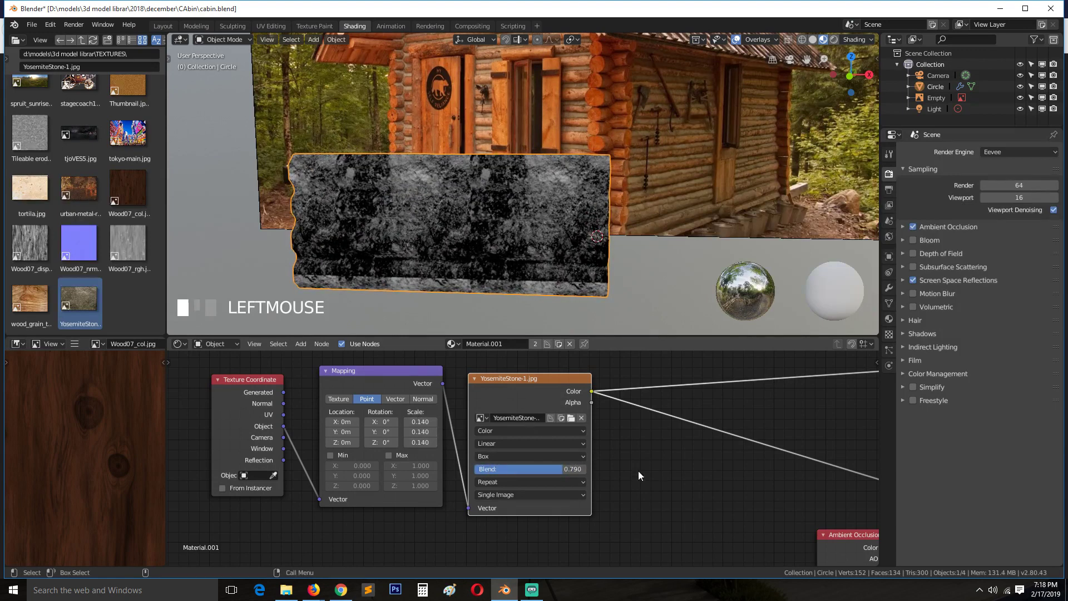
- Preview the stone Principled BSDF on the log wall and inspect its reflections up close
middle_click_drag(614, 458, 323, 435)
middle_click_drag(568, 424, 339, 420)
mouse_move(545, 450)
middle_mouse_down()
mouse_move(355, 462)
mouse_move(383, 506)
middle_mouse_up()
scroll(396, 464, "up", 1)
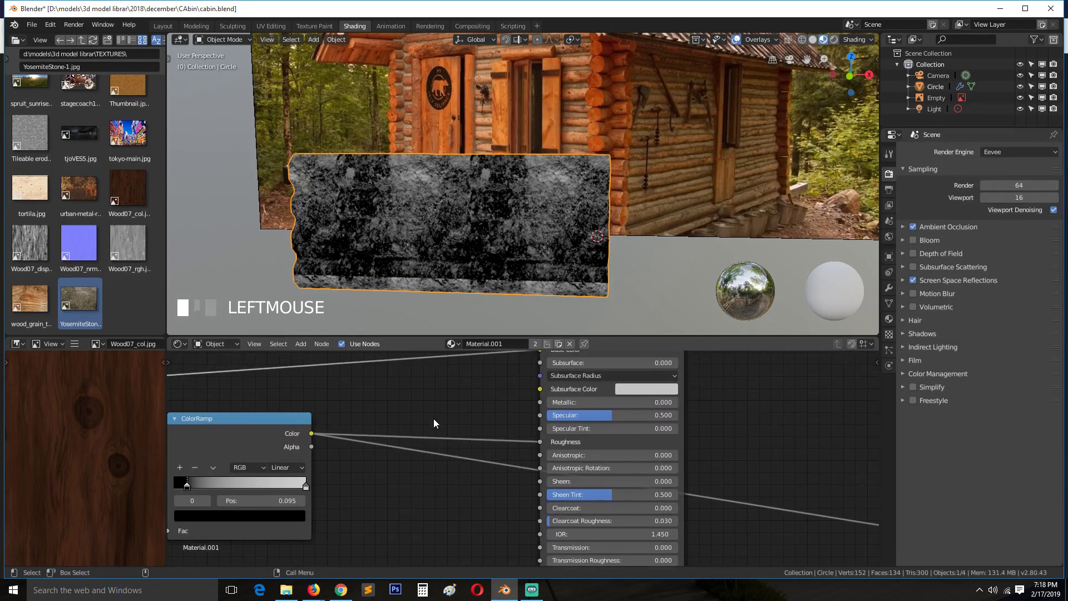
scroll(613, 426, "up", 3, "shift")
left_click(622, 365, "ctrl+shift")
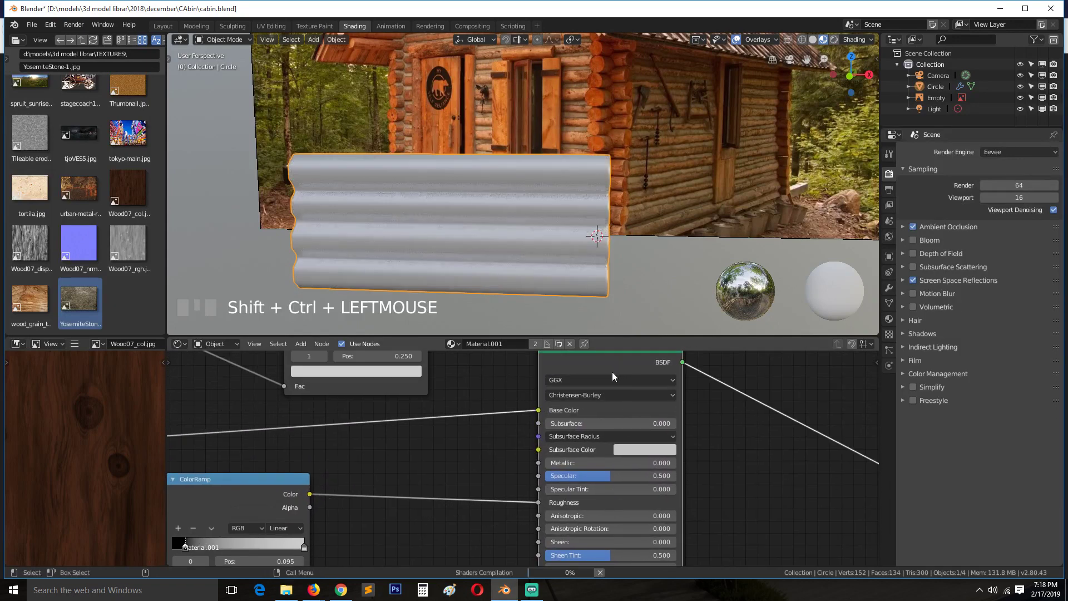
middle_click_drag(529, 206, 486, 186)
scroll(461, 275, "up", 3)
middle_click_drag(462, 275, 462, 303, "shift")
- Compare the roughness ColorRamp's output with the full stone Principled BSDF on the wall
middle_click_drag(383, 486, 538, 455)
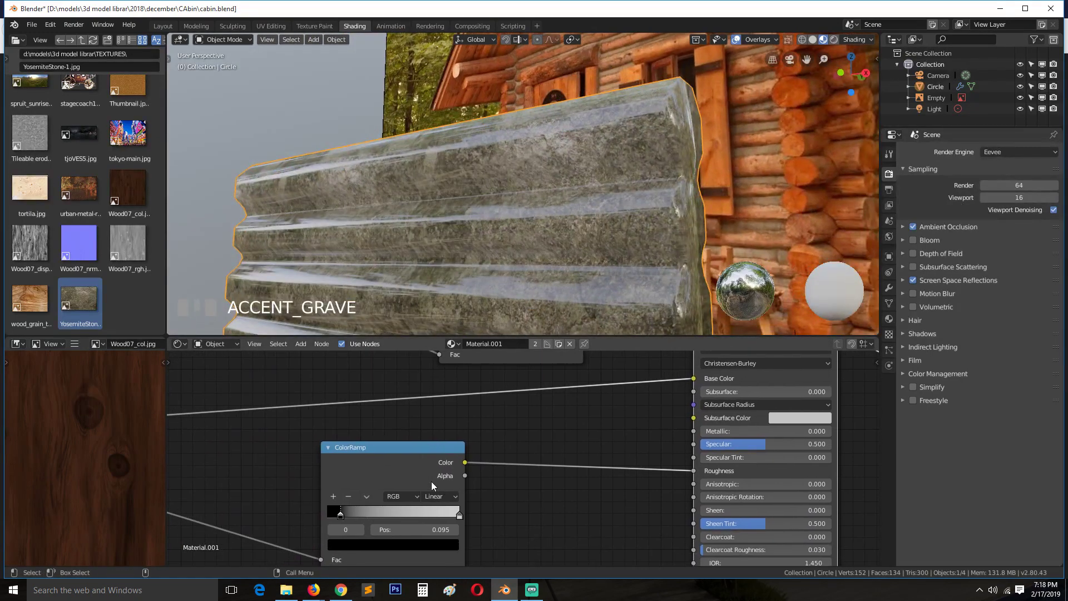
left_click(409, 458, "ctrl+shift")
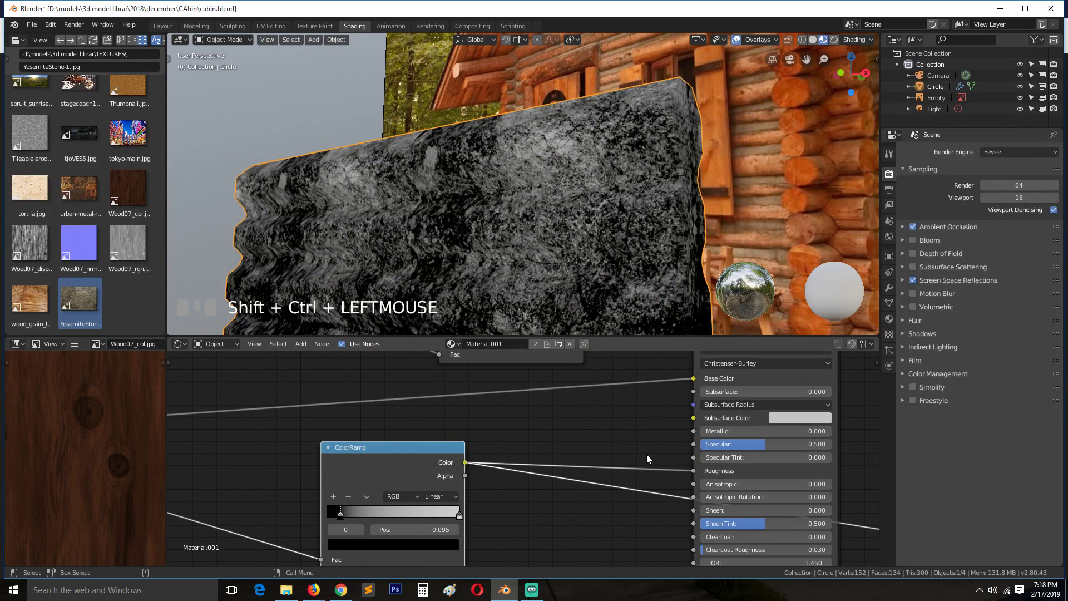
middle_click_drag(634, 488, 575, 567)
left_click(727, 407, "ctrl+shift")
- Lighten the roughness ColorRamp's black stop to a gray of 0.253 and save the file
middle_click_drag(454, 489, 516, 449)
middle_click_drag(404, 512, 464, 409)
left_click(408, 488)
left_click(414, 466)
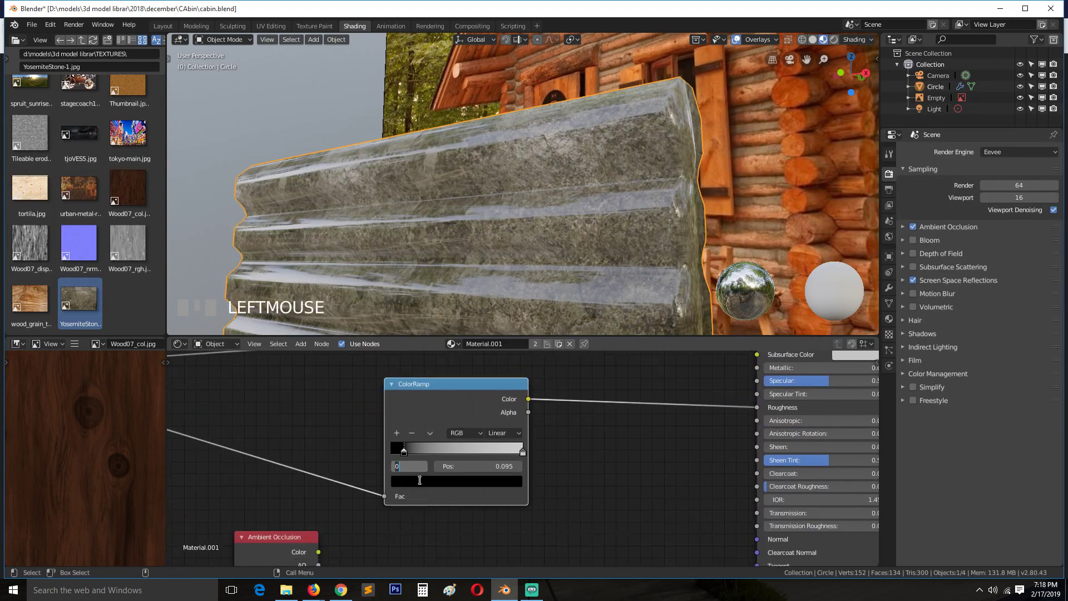
left_click(420, 483)
left_click_drag(494, 378, 495, 348)
scroll(529, 378, "down", 3)
middle_click_drag(545, 268, 602, 272)
key("ctrl+s")
- Duplicate the roughness ColorRamp, feed the copy from the stone texture's Color output, and darken its first stop to near black
middle_click_drag(616, 467, 670, 447)
scroll(667, 453, "down", 1)
left_click_drag(536, 398, 544, 374)
key("shift+d")
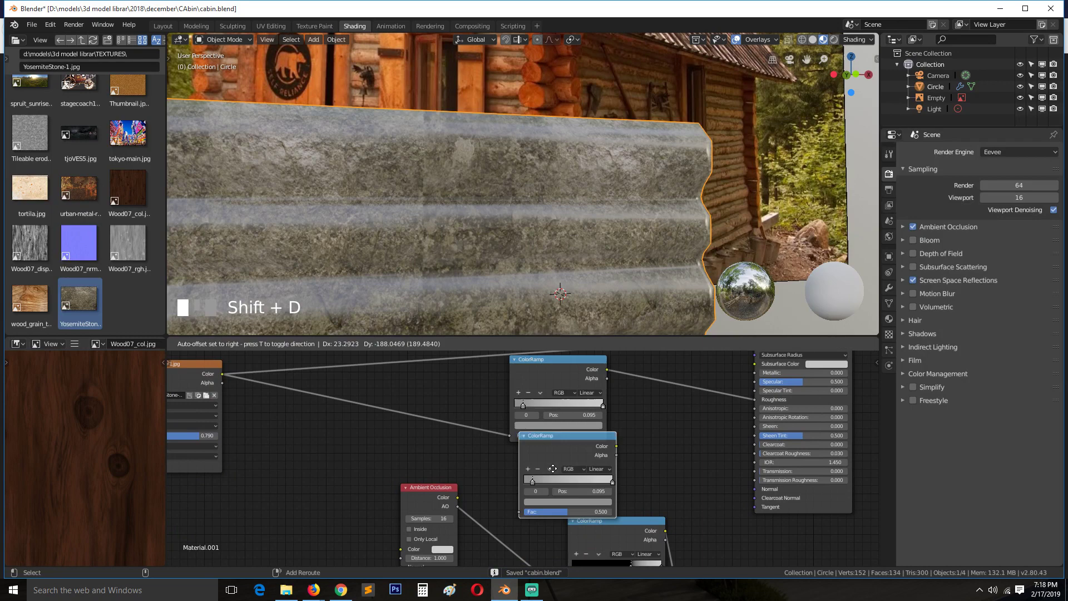
left_click_drag(223, 373, 515, 536)
left_click(553, 525)
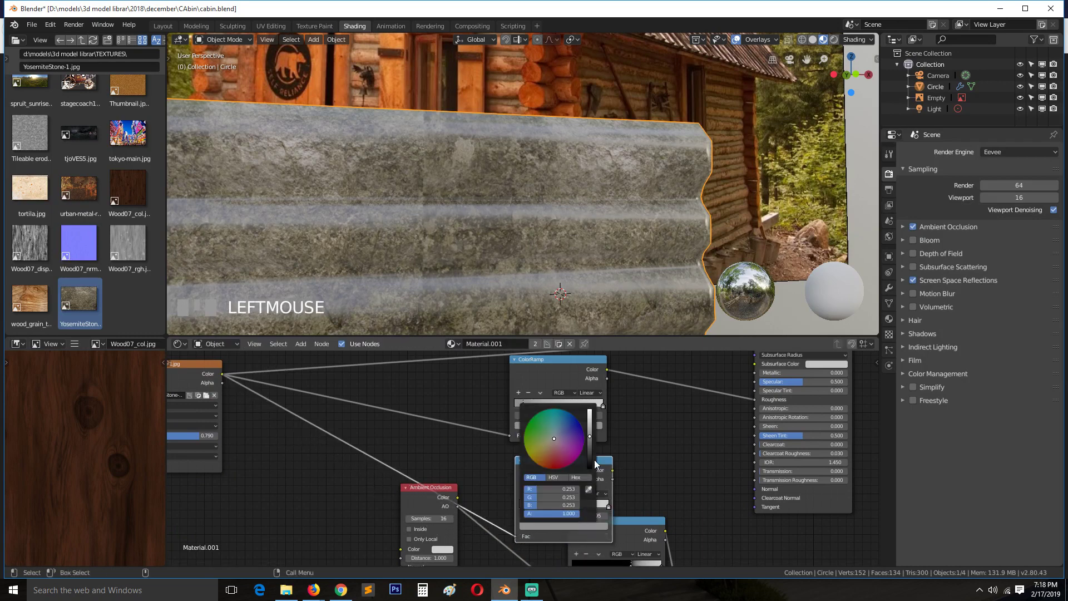
left_click_drag(589, 435, 589, 461)
- Add a Bump node, connecting the duplicated ColorRamp's Color to its Height and its Normal output to the stone Principled BSDF's Normal
key("shift+a")
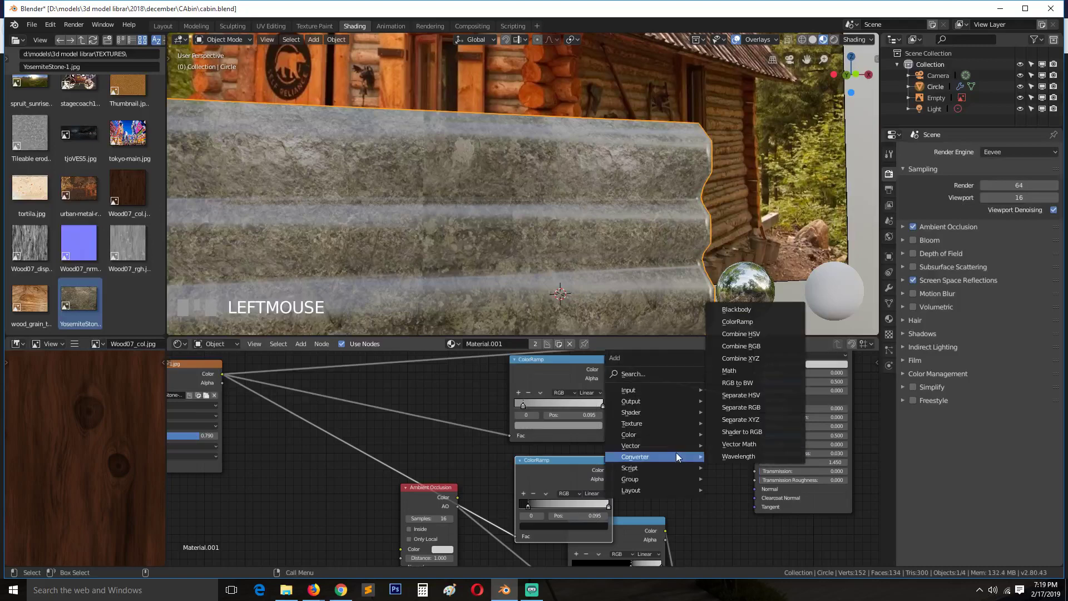
mouse_move(656, 445)
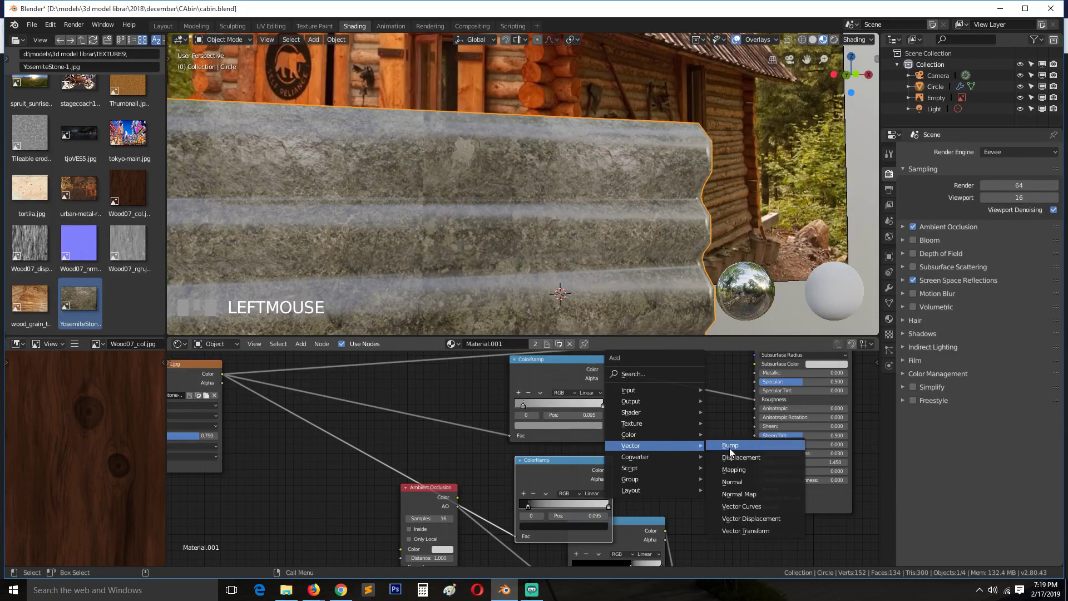
left_click(729, 445)
left_click(638, 452)
left_click_drag(616, 470, 655, 470)
left_click_drag(712, 434, 723, 445)
left_click_drag(751, 488, 753, 488)
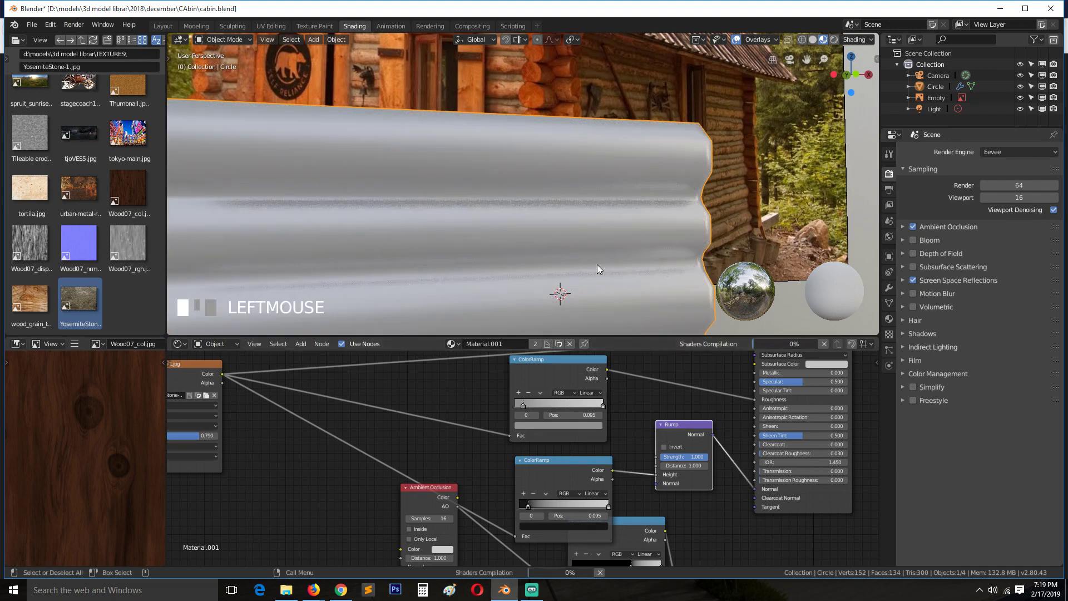
- Check the bump on the wall up close and set the Bump node's strength to 0.100
key("grave")
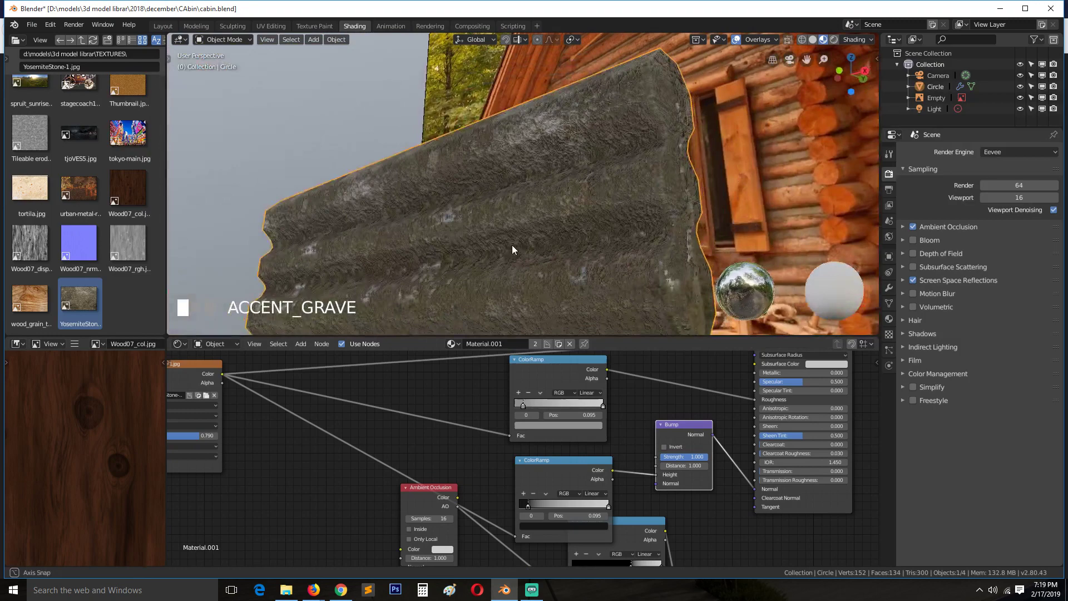
scroll(529, 275, "up", 2)
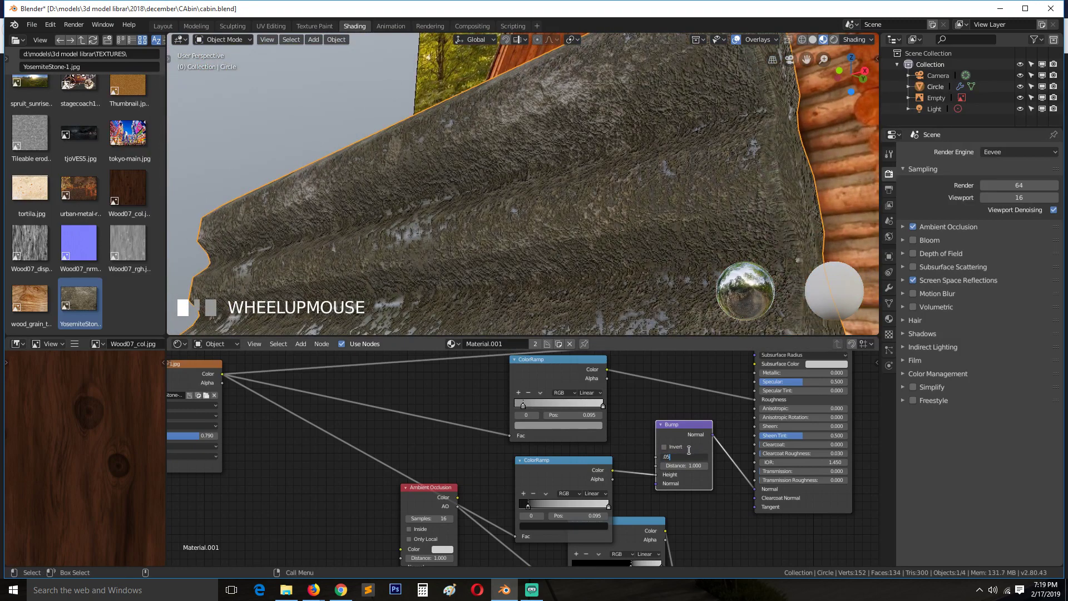
type(".1")
left_click(712, 405)
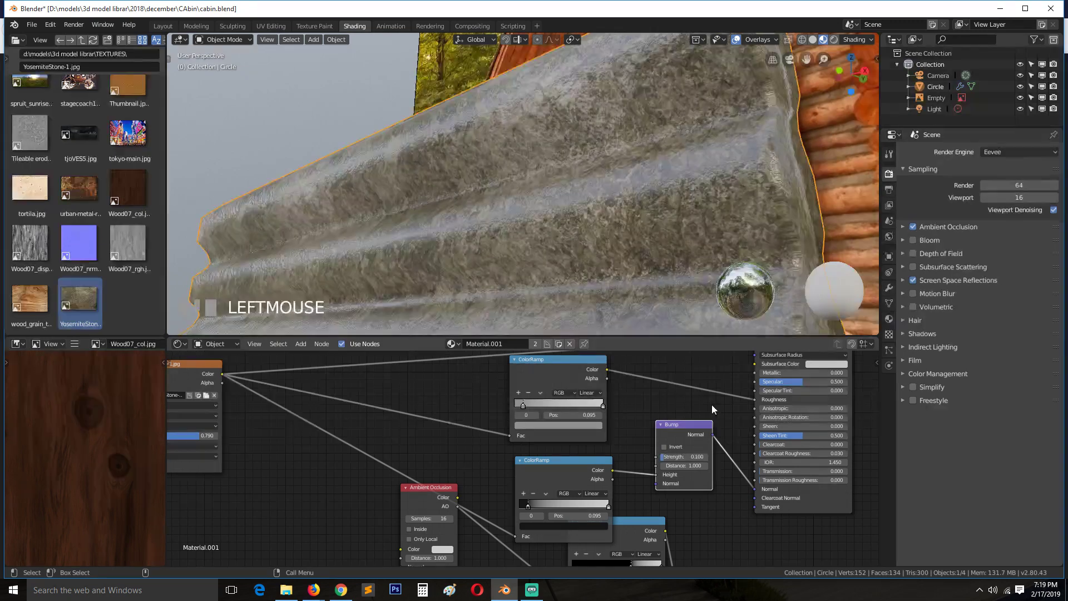
- Move the roughness ColorRamp's light stop inward and set its dark stop to a gray of 0.473
key("grave")
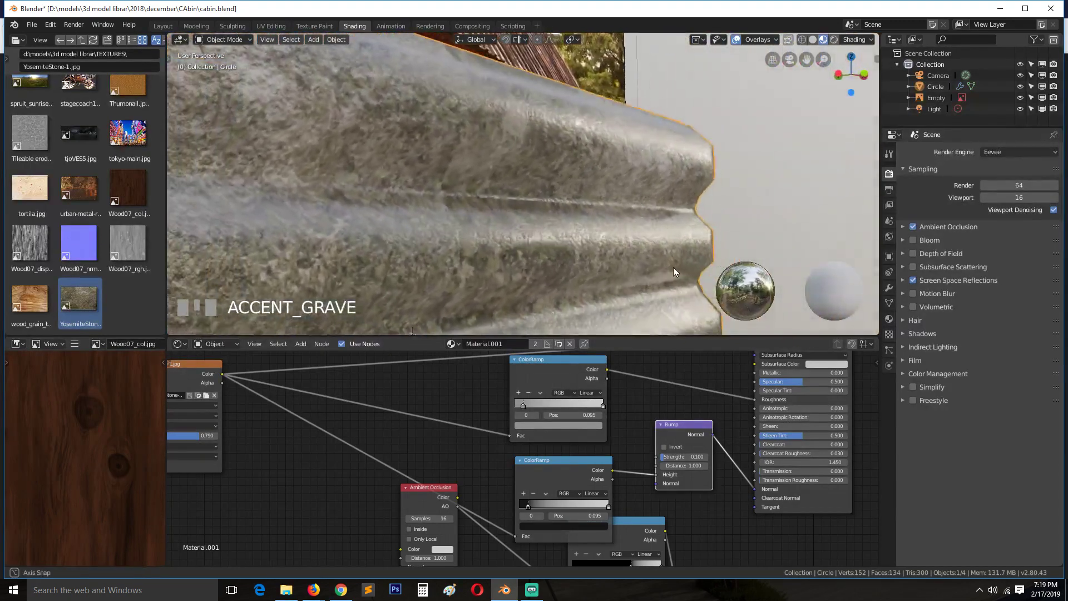
key("grave")
middle_click_drag(611, 462, 611, 463)
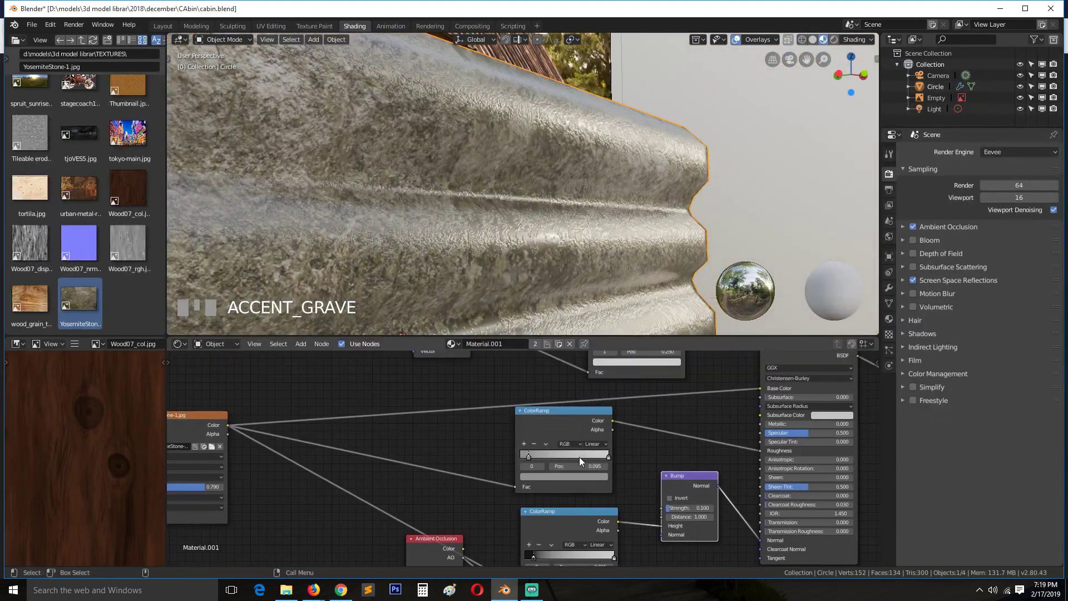
left_click_drag(608, 458, 583, 455)
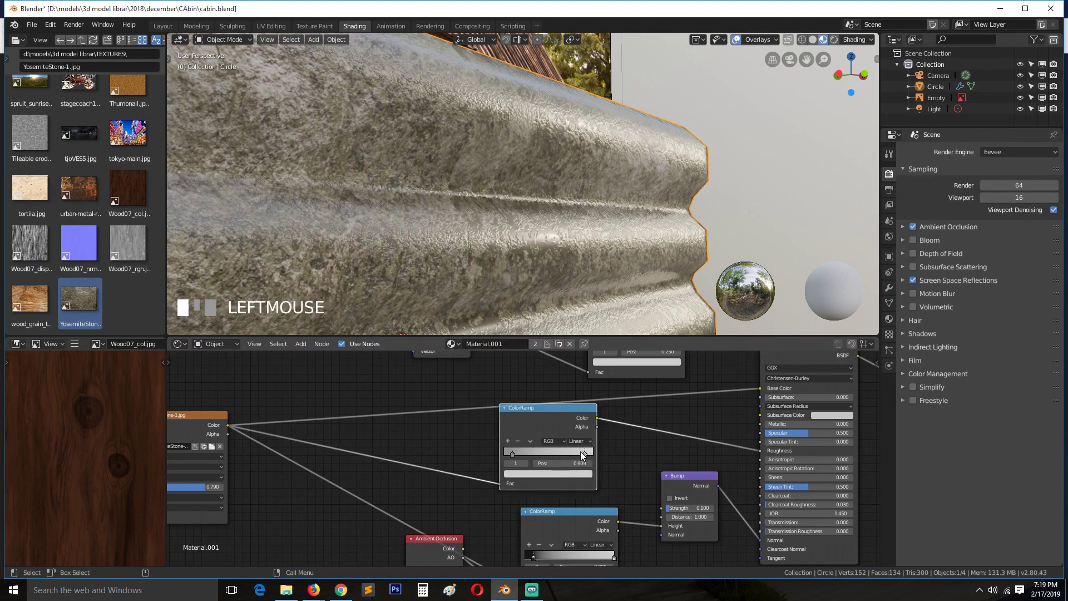
left_click(556, 471)
left_click(523, 471)
mouse_move(570, 391)
left_mouse_down()
mouse_move(574, 406)
mouse_move(573, 373)
left_mouse_up()
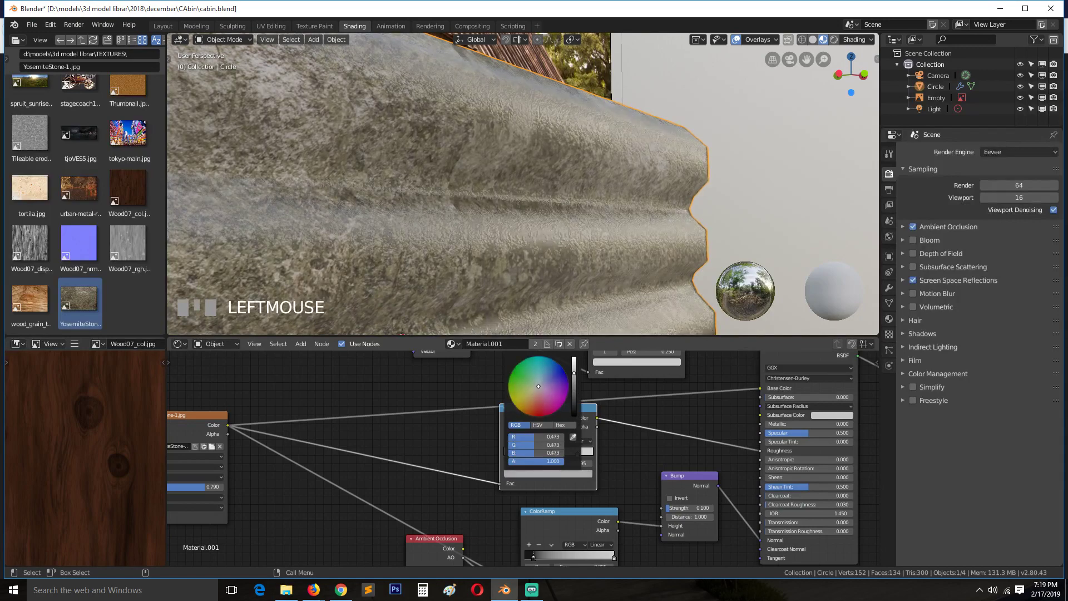
- Raise the stone Bump node's strength to 0.209, save the file, and deselect the wall
scroll(560, 240, "down", 5)
middle_click_drag(560, 241, 484, 311)
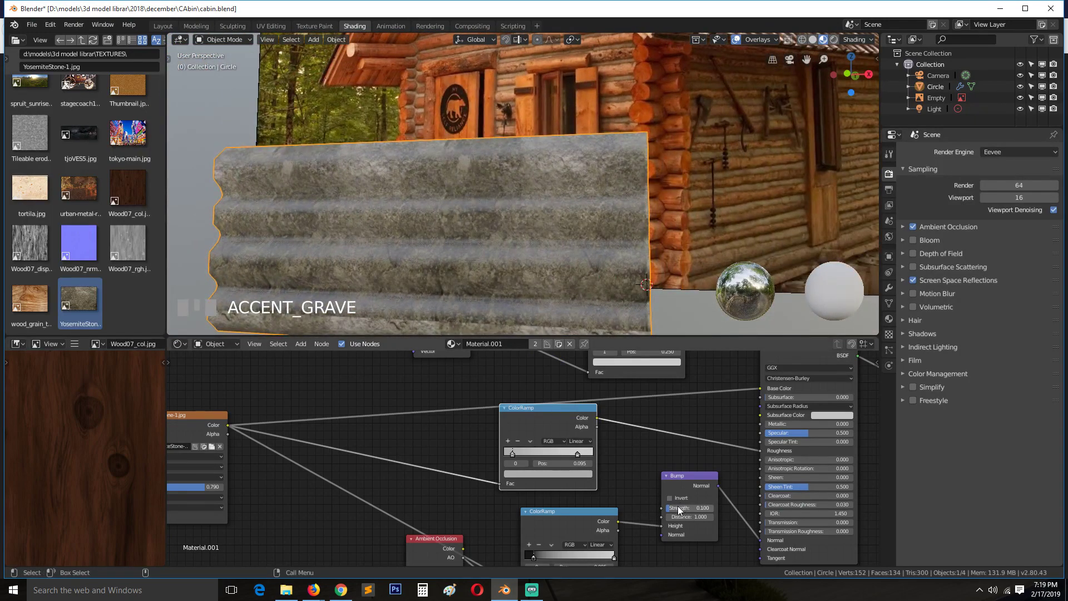
left_click_drag(679, 509, 693, 510)
scroll(529, 282, "down", 4)
middle_click_drag(529, 282, 521, 334)
key("ctrl+s")
left_click(478, 282)
scroll(475, 300, "down", 3)
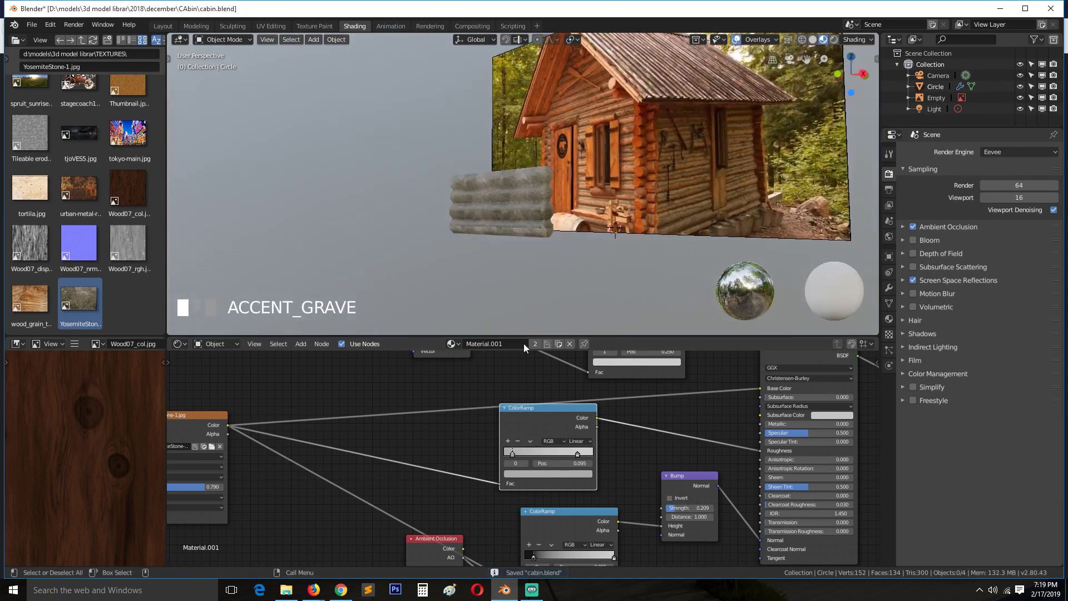
- Move the wood Principled BSDF closer to the Material Output and preview it on the wall
scroll(556, 408, "down", 4)
middle_click_drag(561, 416, 249, 382)
scroll(249, 383, "down", 2)
middle_click_drag(400, 451, 290, 449)
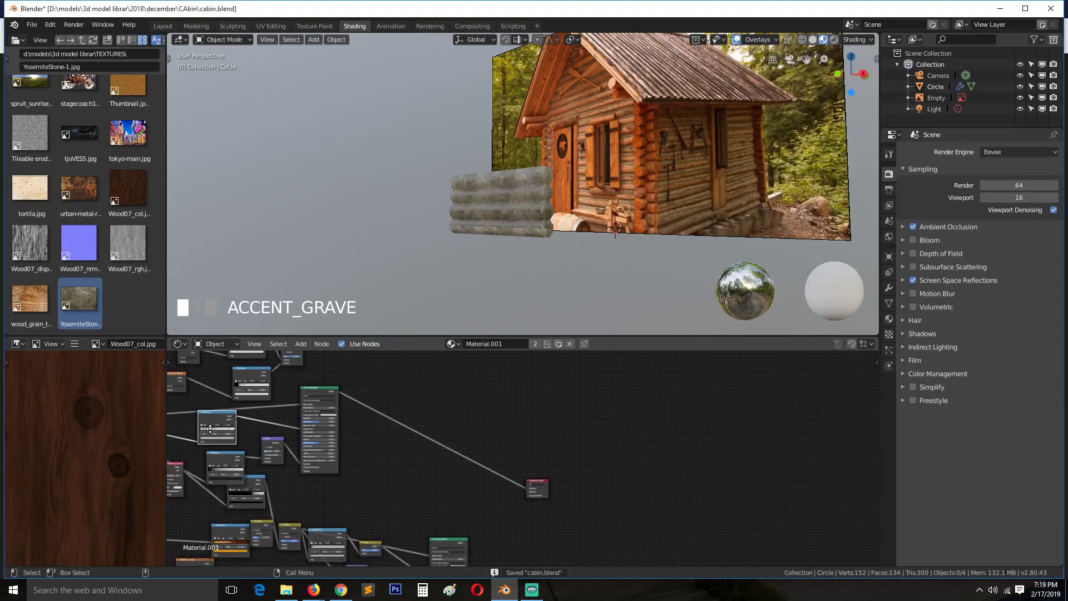
left_click(445, 541)
left_click_drag(445, 523, 412, 463)
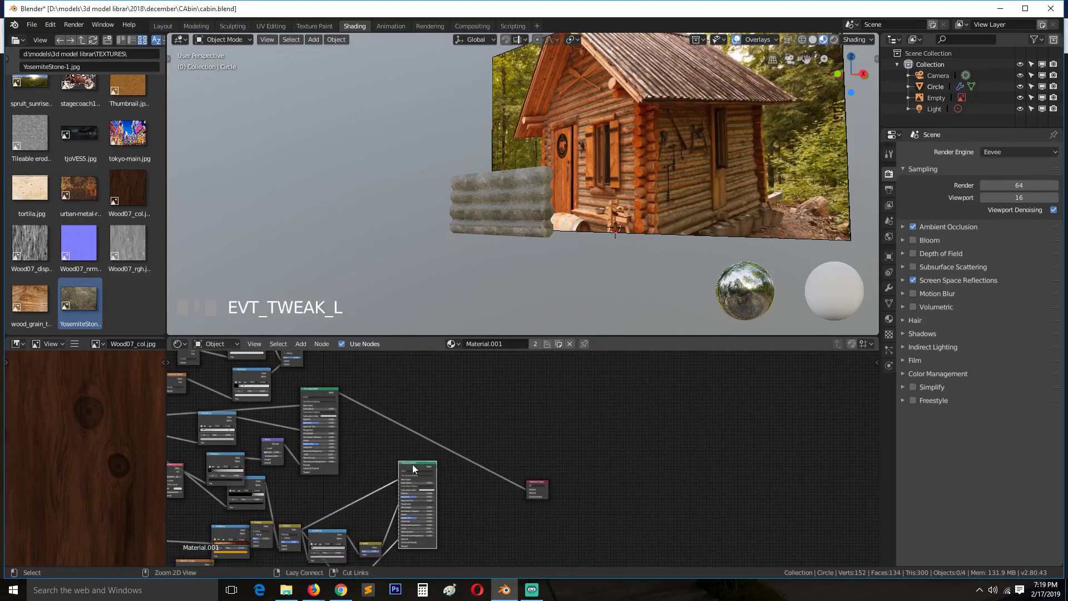
left_click(412, 464, "ctrl+shift")
- Compare the stone and wood Principled BSDF shaders on the wall up close, ending on the wood one
scroll(489, 199, "up", 3)
scroll(490, 201, "up", 2)
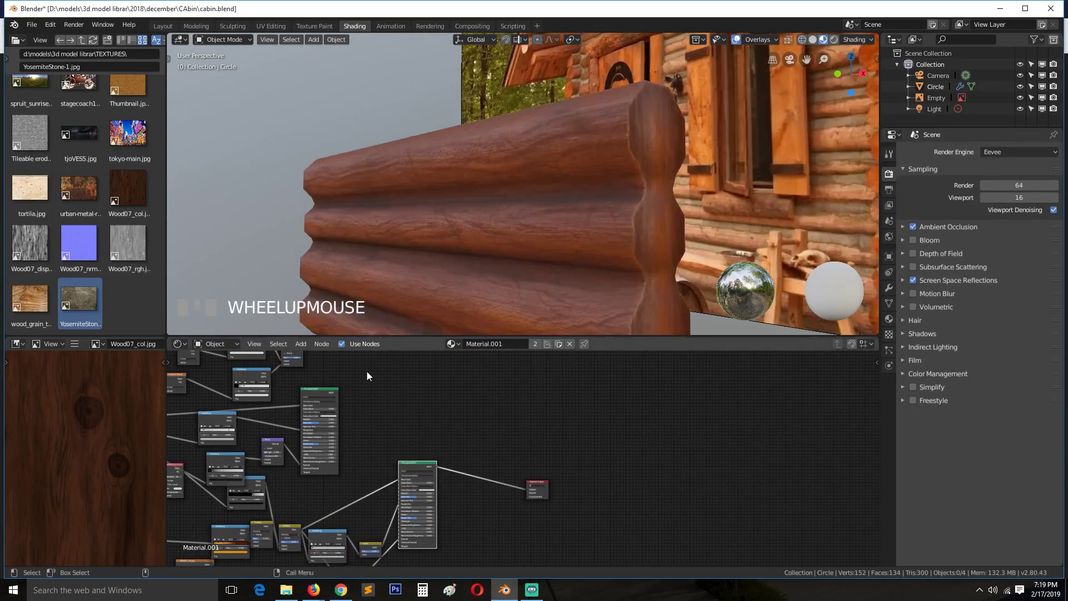
left_click(328, 391, "ctrl+shift")
left_click(409, 465, "ctrl+shift")
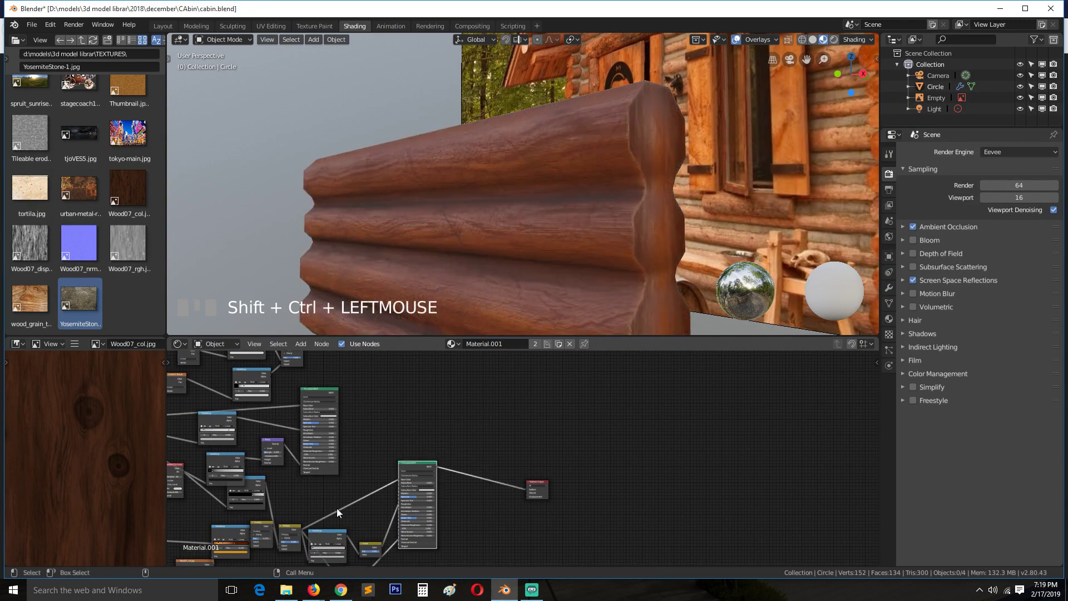
- Move the wood ColorRamp's third stop to position 0.118 and recolor it yellow
middle_click_drag(375, 501, 552, 462)
scroll(542, 462, "up", 6)
middle_click_drag(441, 528, 552, 464)
scroll(511, 485, "up", 8)
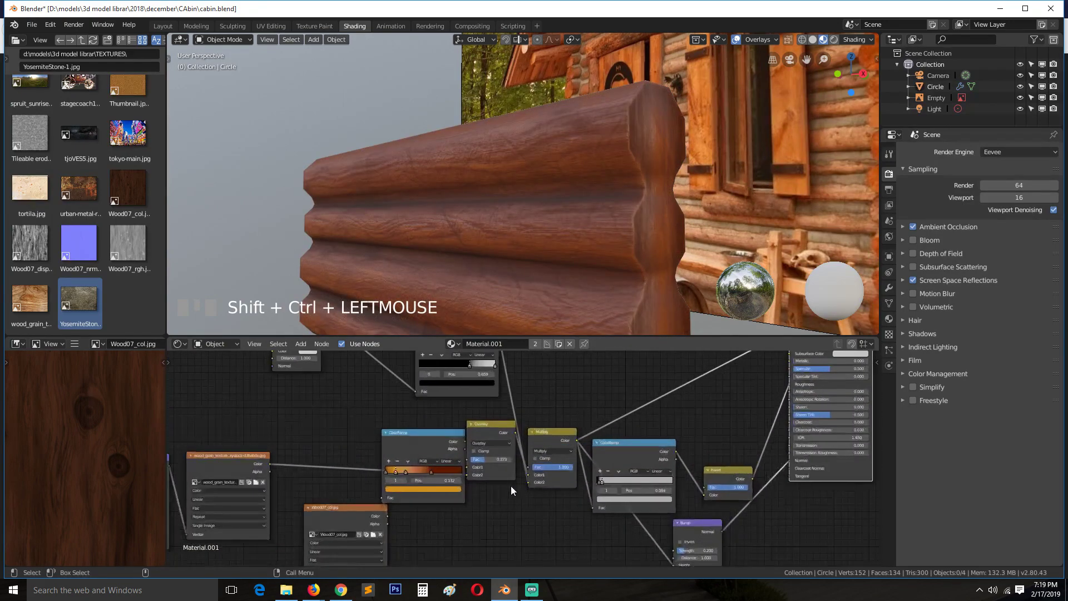
left_click_drag(347, 476, 339, 476)
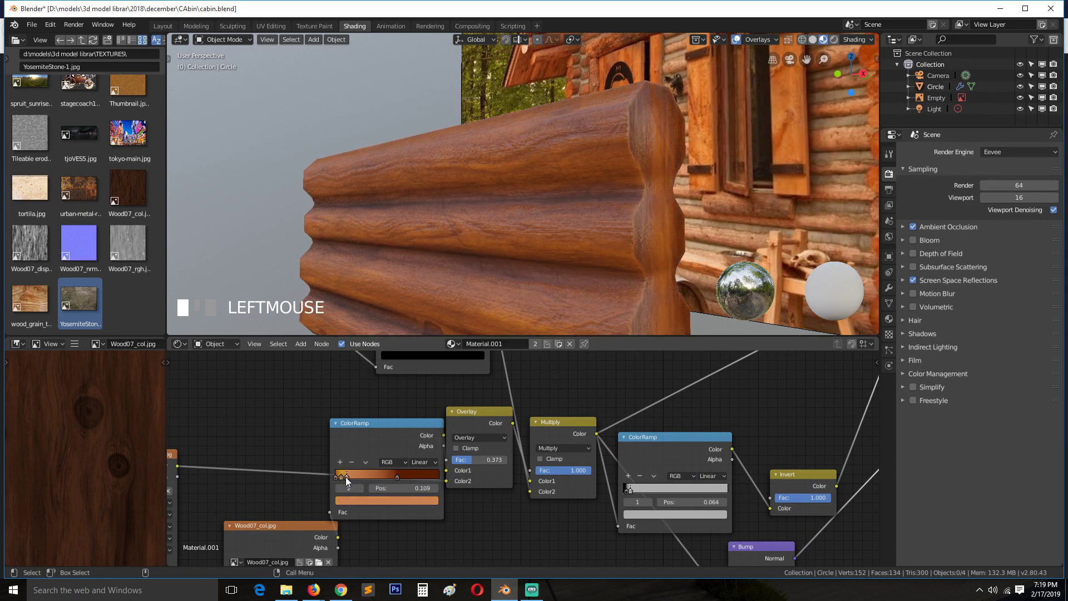
left_click(361, 500)
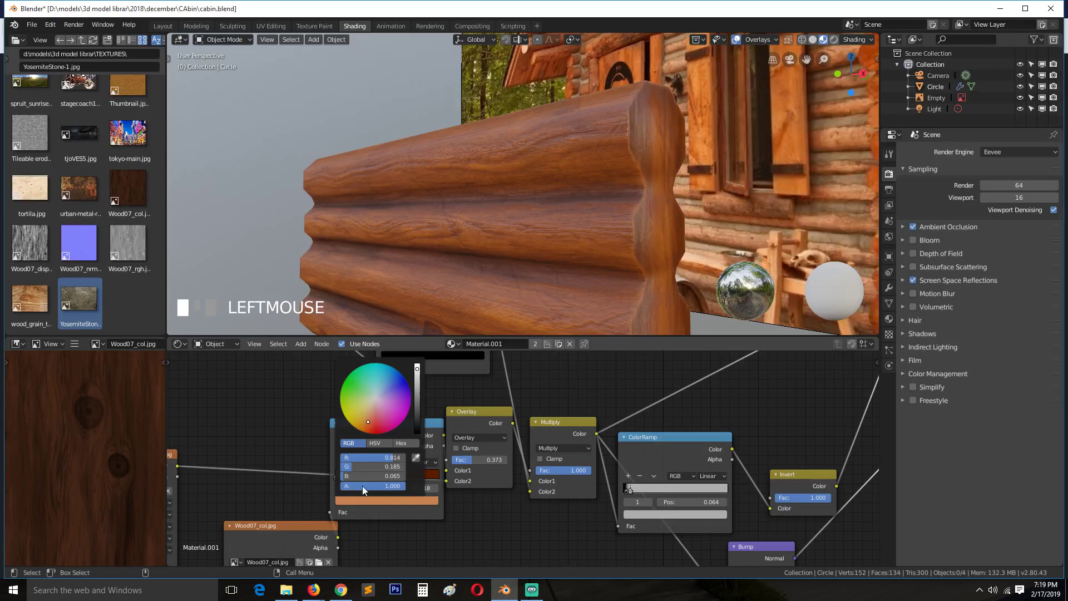
left_click_drag(368, 422, 351, 415)
- Shift the color of the wood ColorRamp's first stop from reddish to a dark yellowish brown
scroll(356, 512, "up", 2)
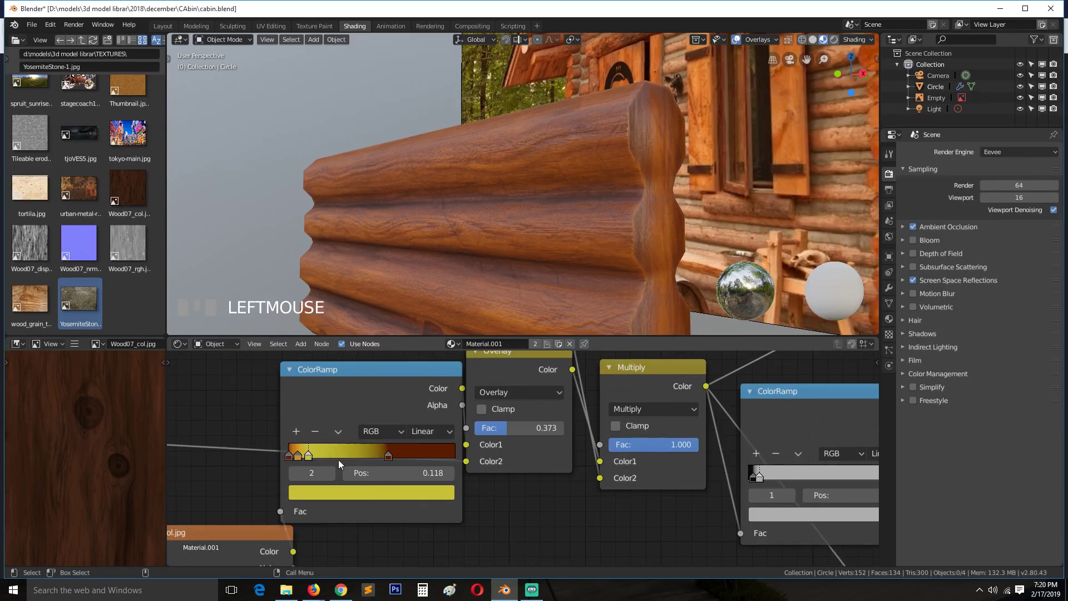
left_click(289, 456)
left_click(338, 493)
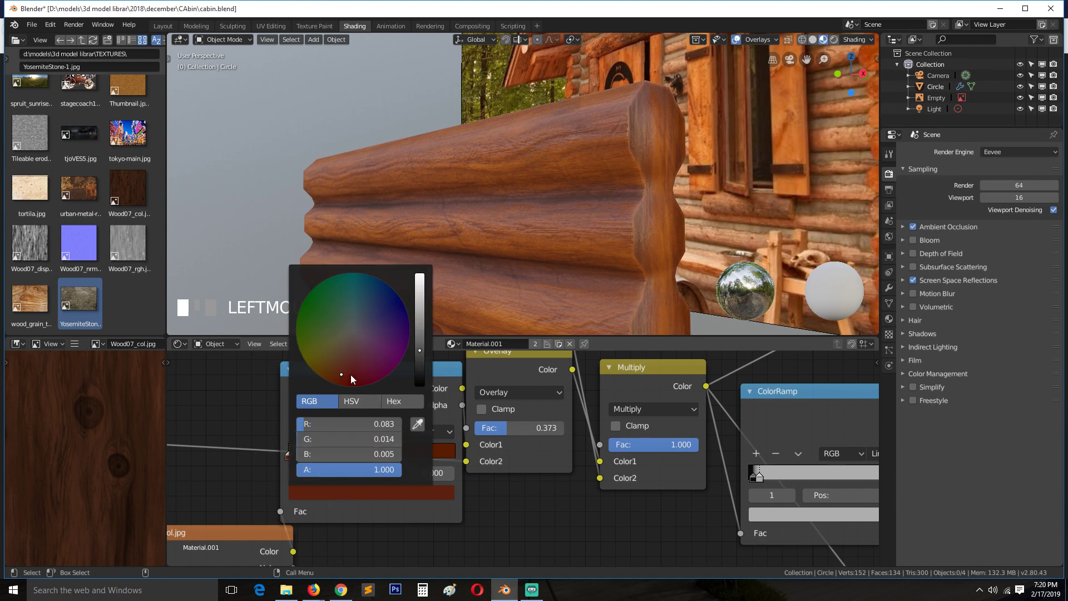
left_click_drag(325, 368, 318, 369)
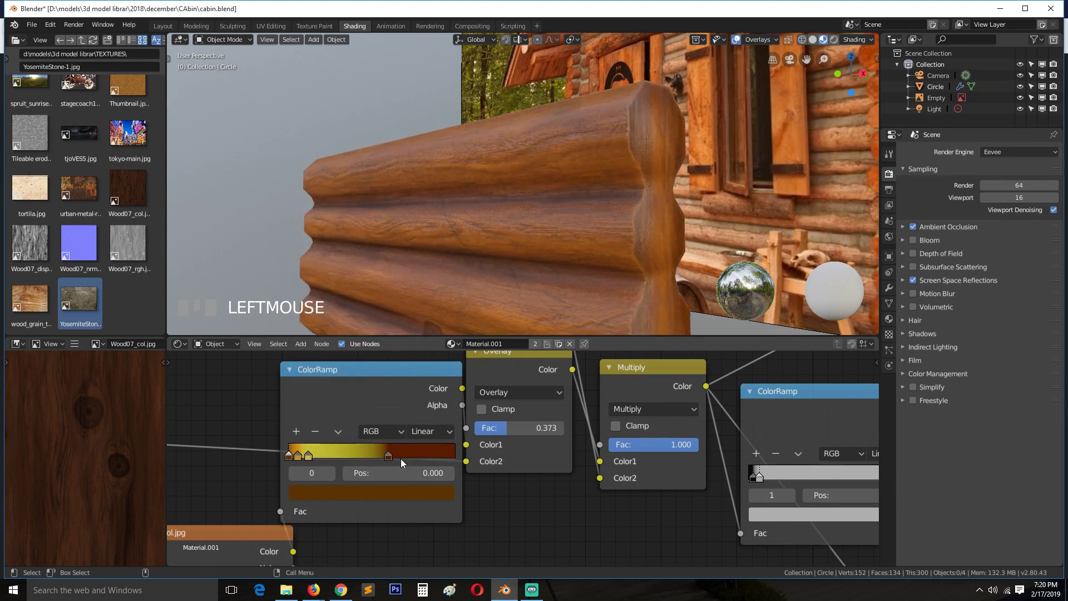
- Brighten the wood ColorRamp's stop at position 0.598 and recolor it golden yellow
left_click(387, 454)
left_click(385, 492)
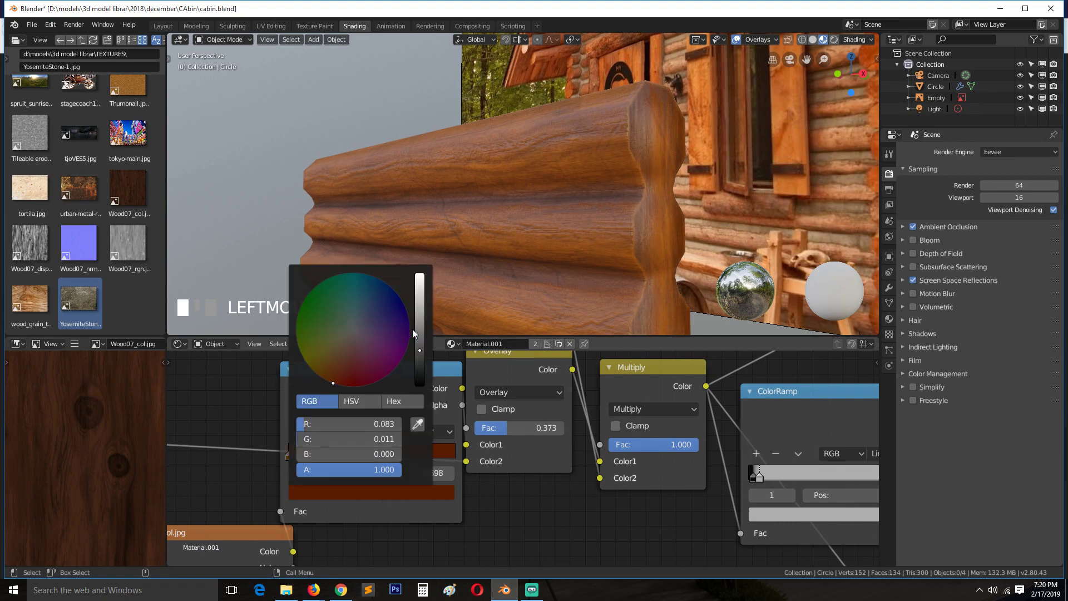
left_click_drag(415, 329, 414, 283)
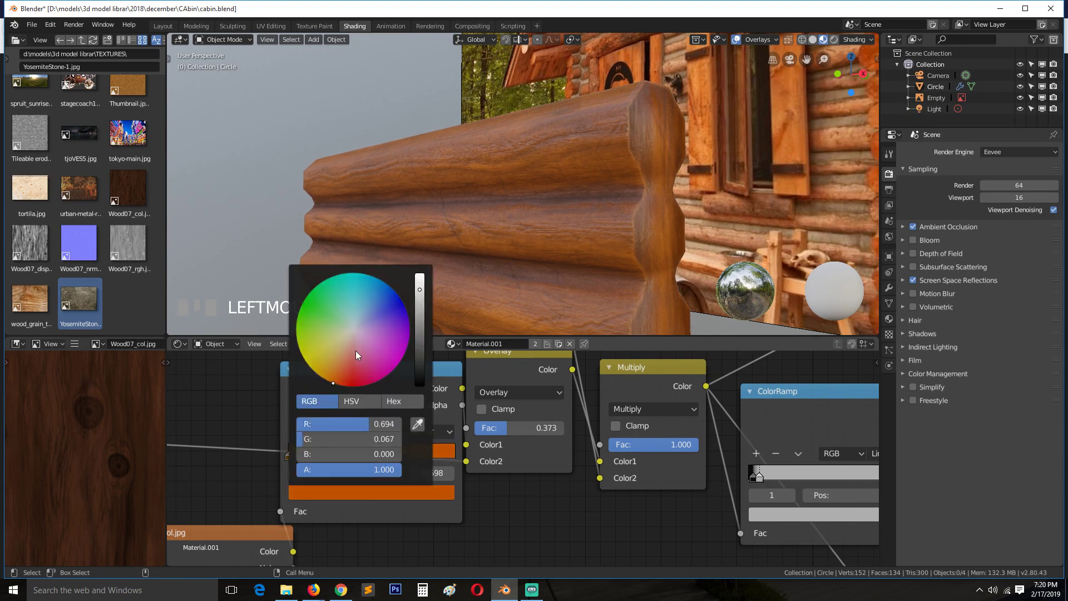
mouse_move(356, 354)
left_mouse_down()
mouse_move(315, 363)
mouse_move(325, 362)
left_mouse_up()
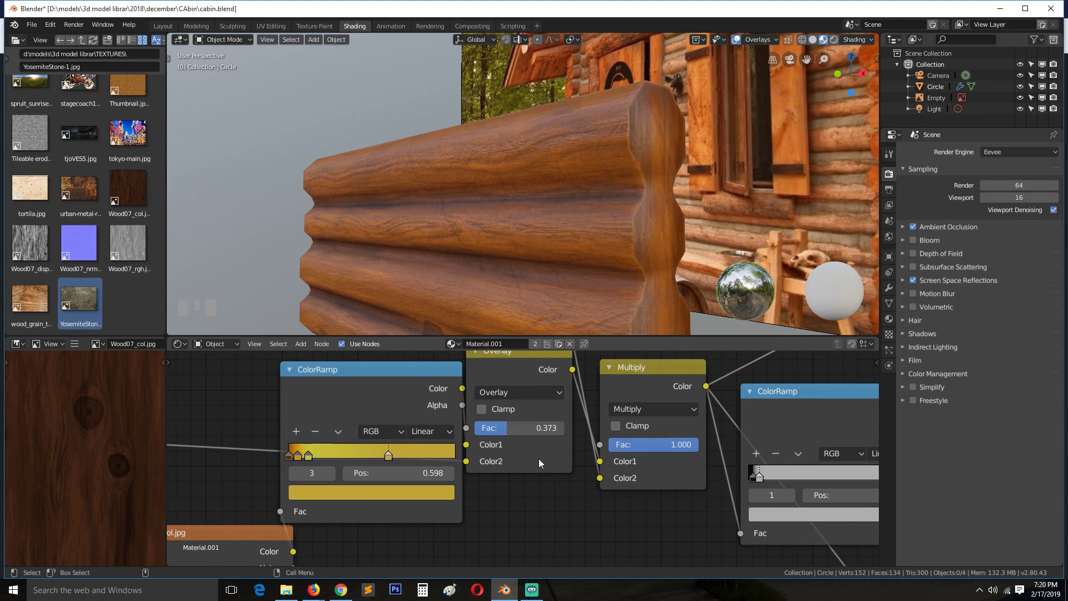
- Preview the mask group's final Multiply node on the log wall and examine the black-and-white pattern
left_click(538, 459)
scroll(440, 132, "down", 9)
key("alt+a")
key("grave")
scroll(539, 278, "up", 3)
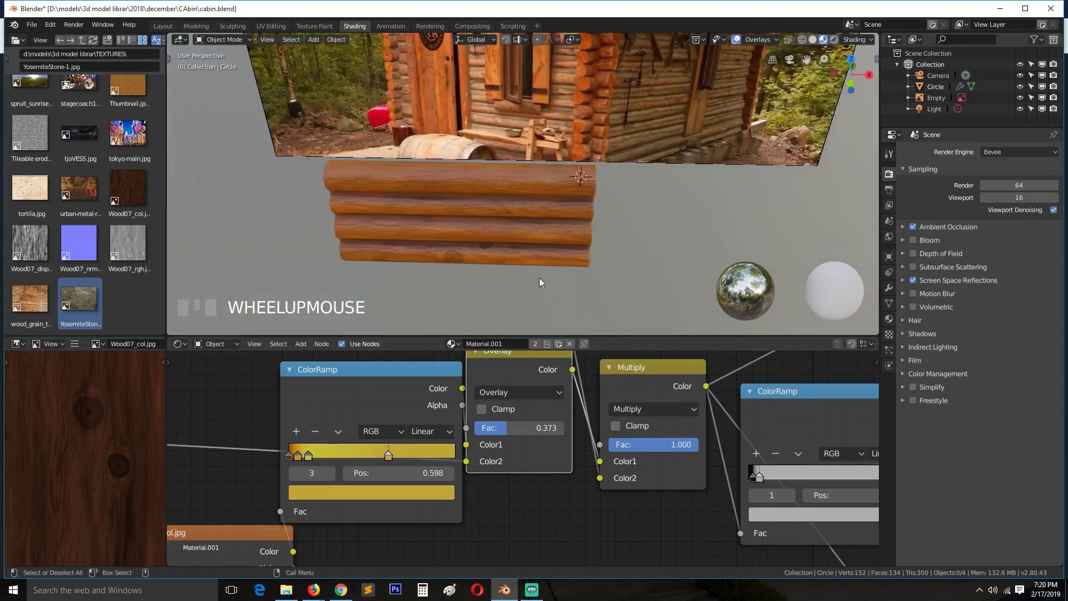
middle_click_drag(804, 409, 527, 468)
scroll(526, 469, "down", 8)
middle_click_drag(616, 434, 432, 520)
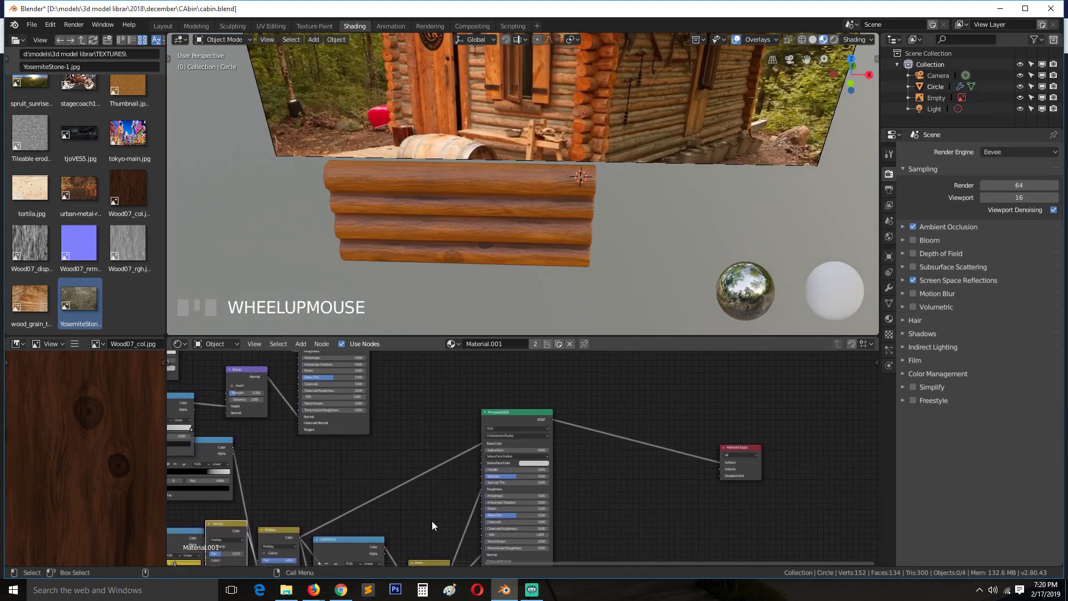
middle_click_drag(421, 415, 567, 561)
scroll(502, 486, "down", 3)
middle_click_drag(501, 486, 440, 569)
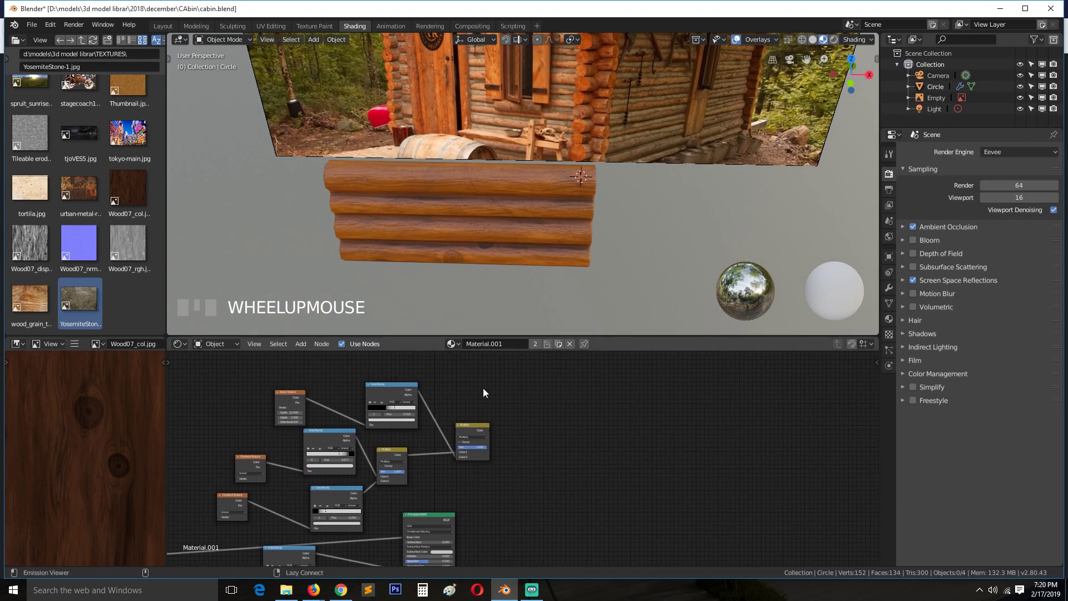
left_click(477, 433, "ctrl+shift")
left_click(509, 228)
key("grave")
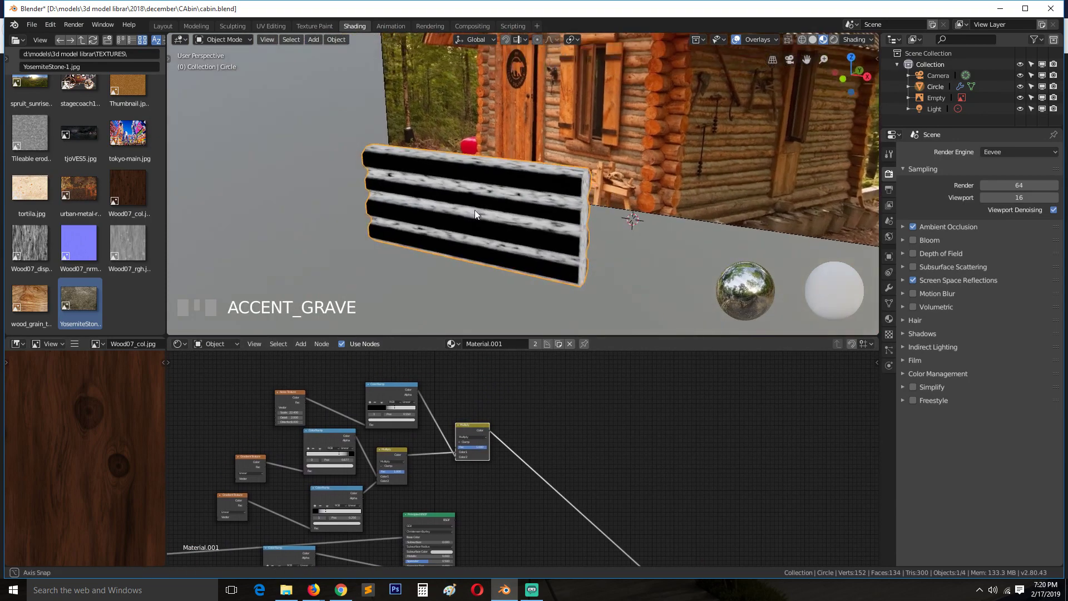
- Add a Mix Shader node in the empty area beyond the mask's final Multiply node
middle_click_drag(536, 416, 480, 359)
key("shift+a")
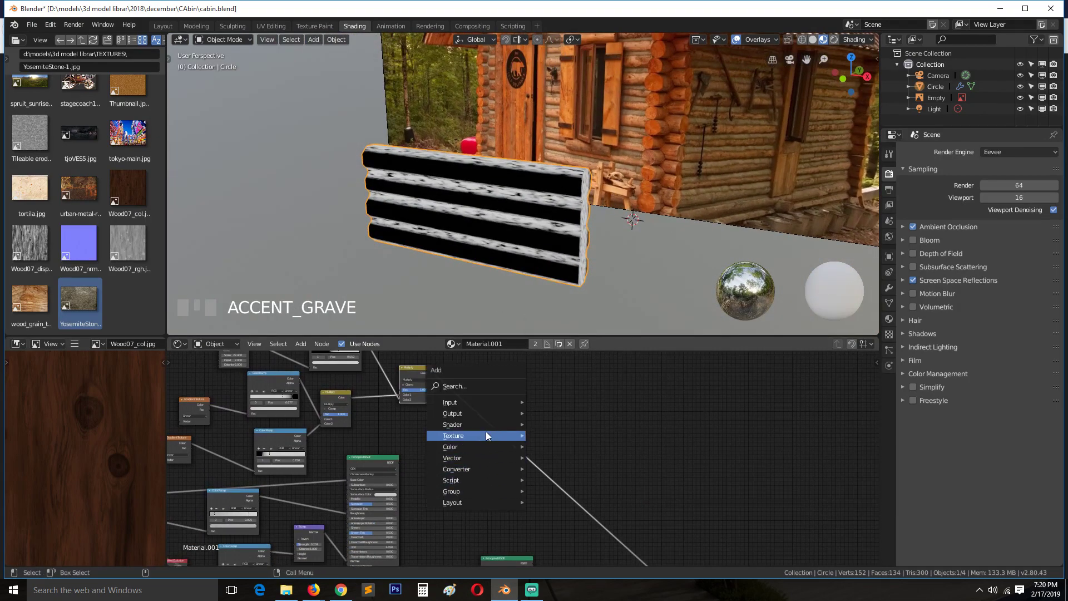
mouse_move(486, 423)
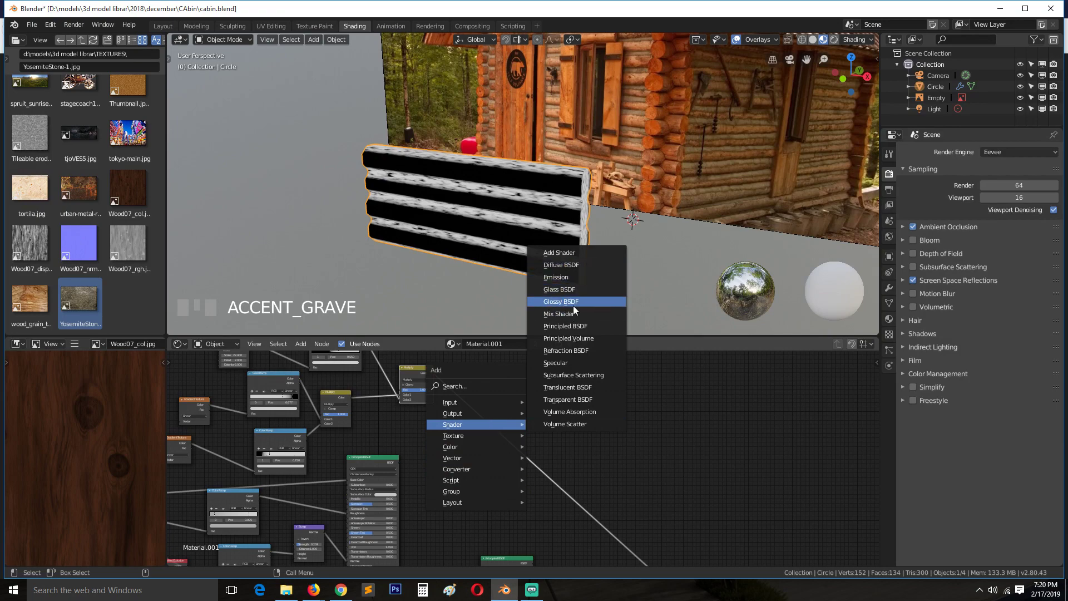
left_click(573, 305)
left_click(563, 428)
scroll(562, 438, "up", 2)
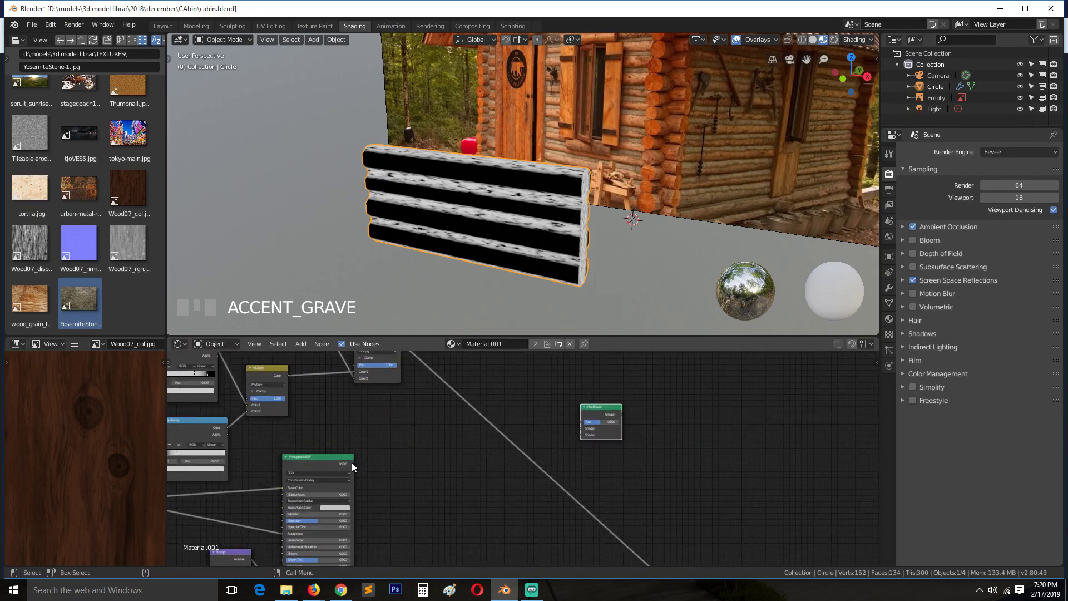
- Feed the stone and wood Principled BSDFs into the Mix Shader's first and second inputs, preview it on the wall, and save the file
left_click_drag(351, 466, 582, 429)
middle_click_drag(545, 481, 515, 422)
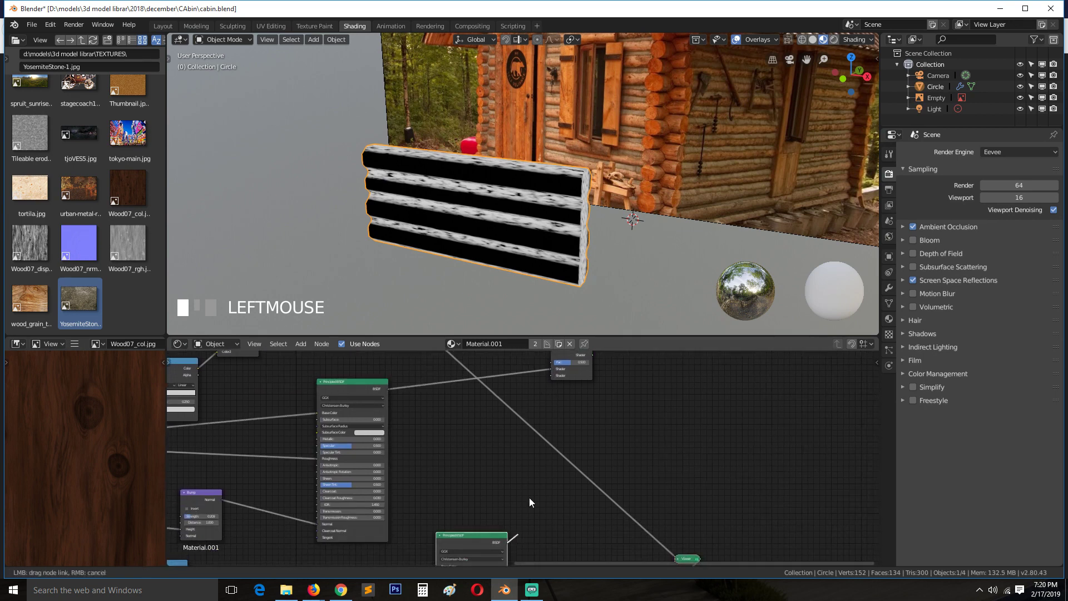
left_click_drag(529, 502, 549, 375)
left_click(574, 373, "ctrl+shift")
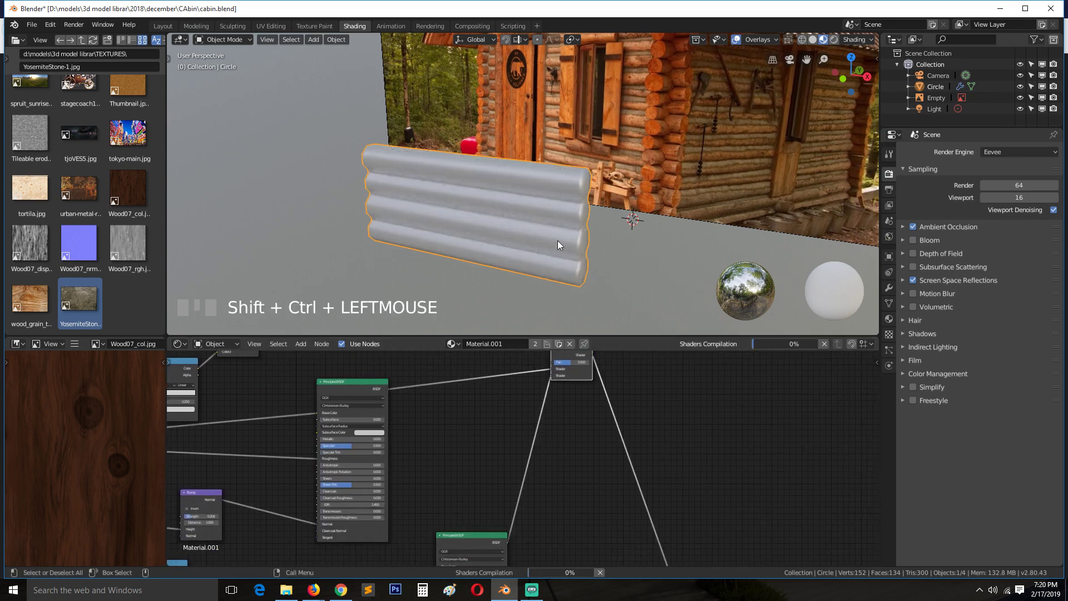
key("grave")
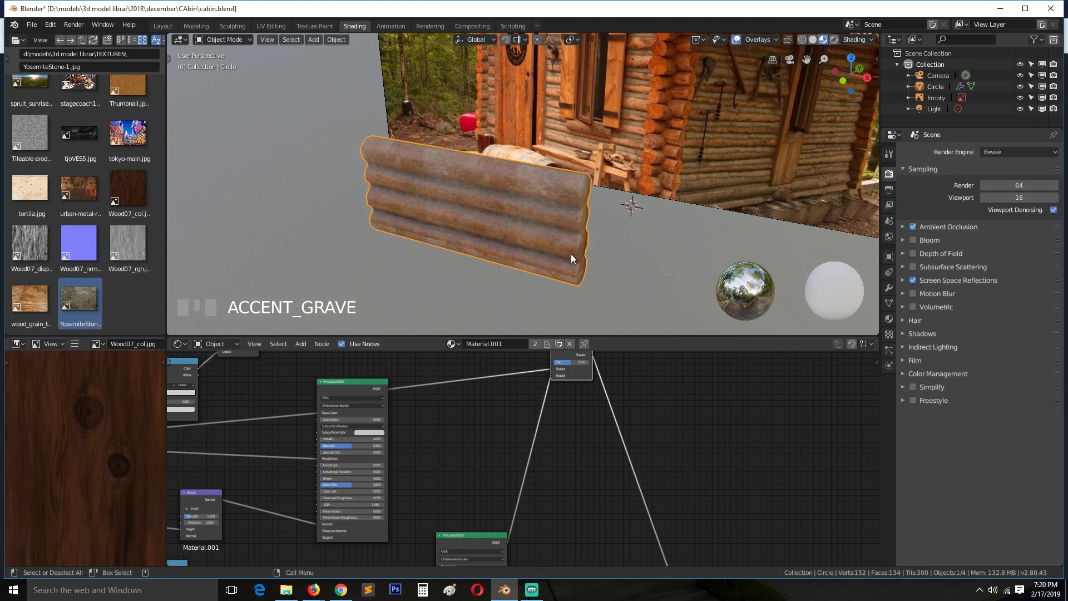
key("ctrl+s")
key("grave")
- Sweep the Mix Shader's factor between 0.055 and 1.000 to compare the stone and wood ends on the wall
middle_click_drag(563, 427, 575, 486)
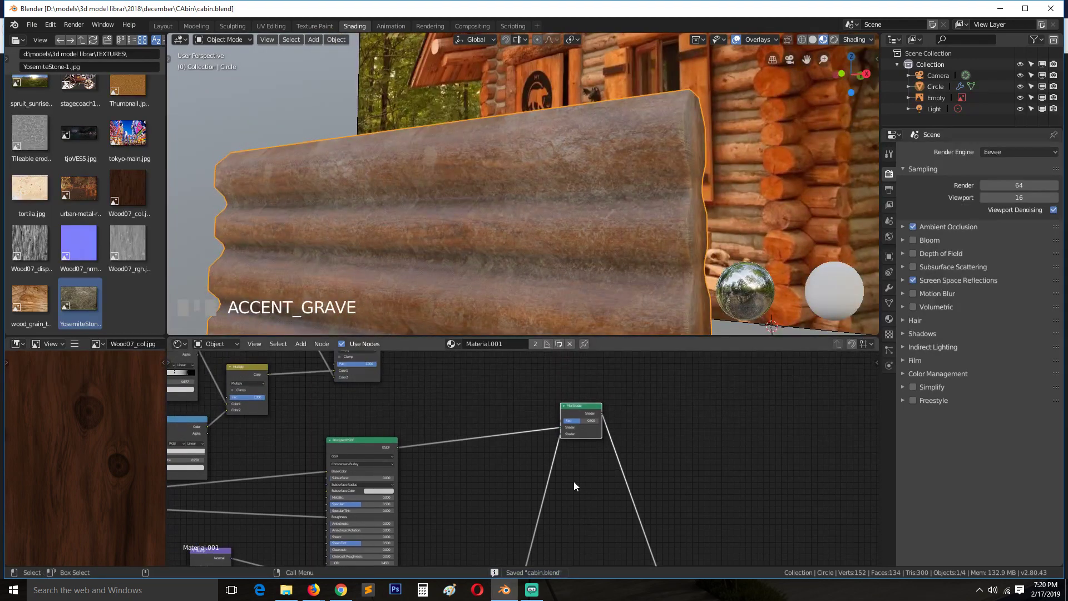
scroll(584, 456, "up", 1)
left_click_drag(597, 413, 621, 412)
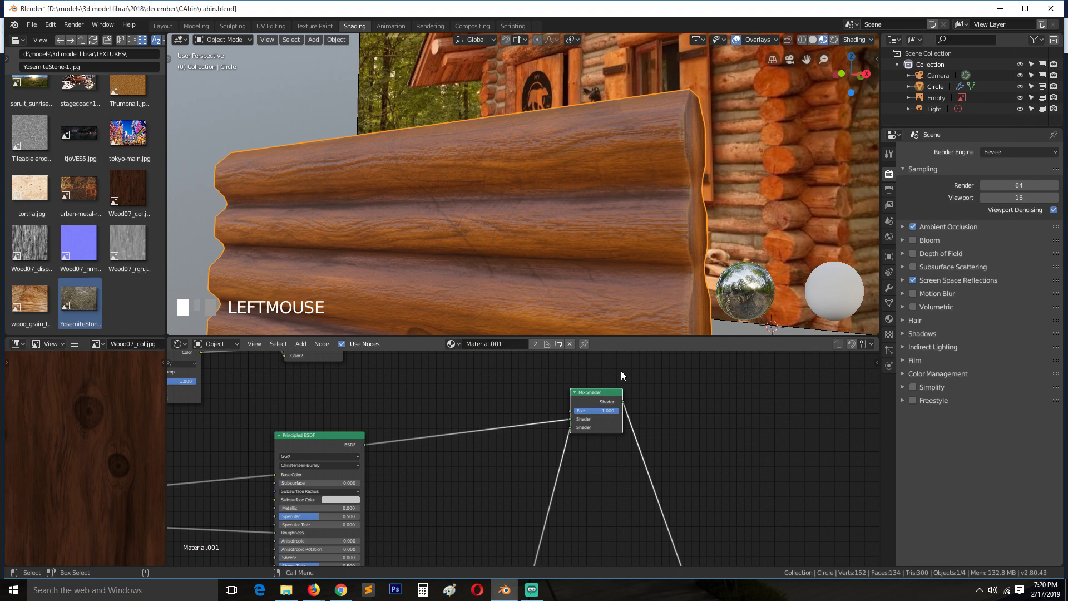
left_click_drag(618, 413, 576, 413)
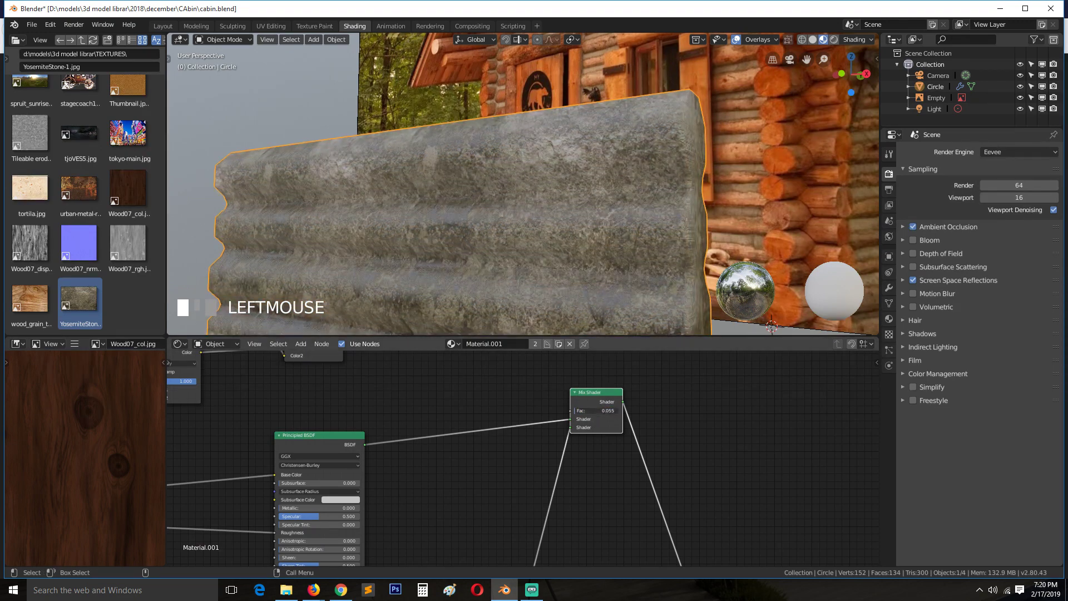
left_click_drag(595, 410, 618, 413)
- Connect the mask's final Multiply color to the Mix Shader's Fac input and save the file
middle_click_drag(485, 436, 560, 503)
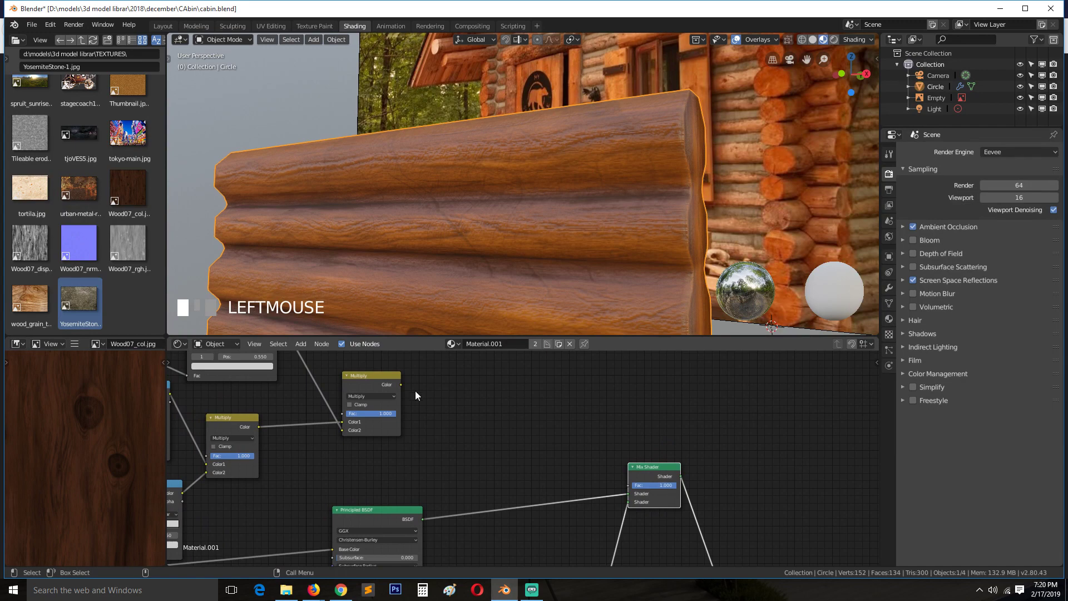
left_click_drag(401, 384, 628, 485)
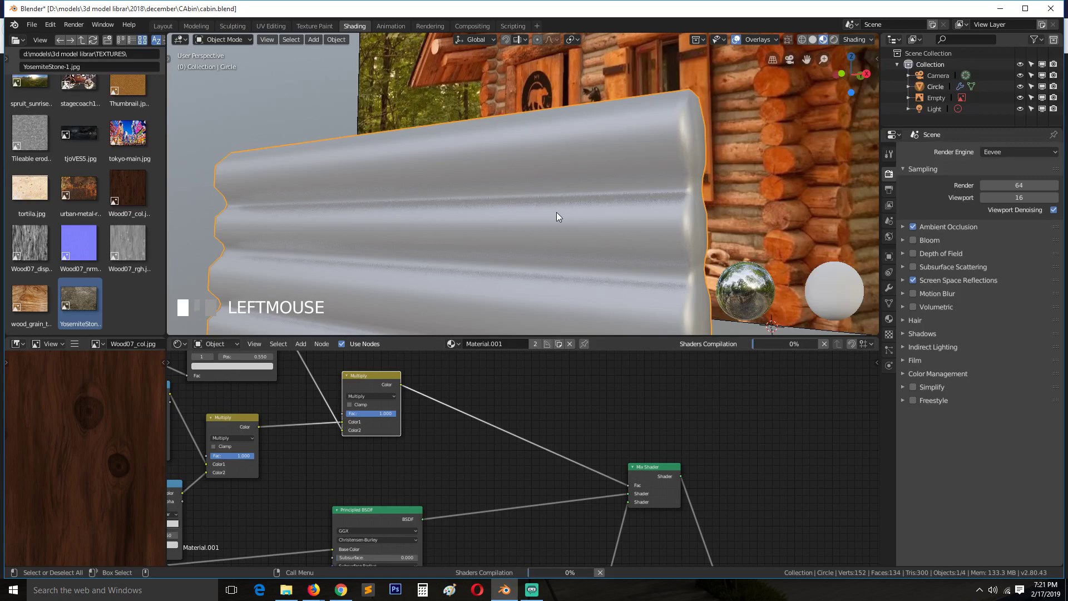
scroll(553, 212, "down", 3)
key("ctrl+s")
- Swap the Mix Shader's two shader inputs so wood covers the logs and stone fills the gaps
middle_click_drag(548, 229, 466, 268)
scroll(587, 466, "up", 2)
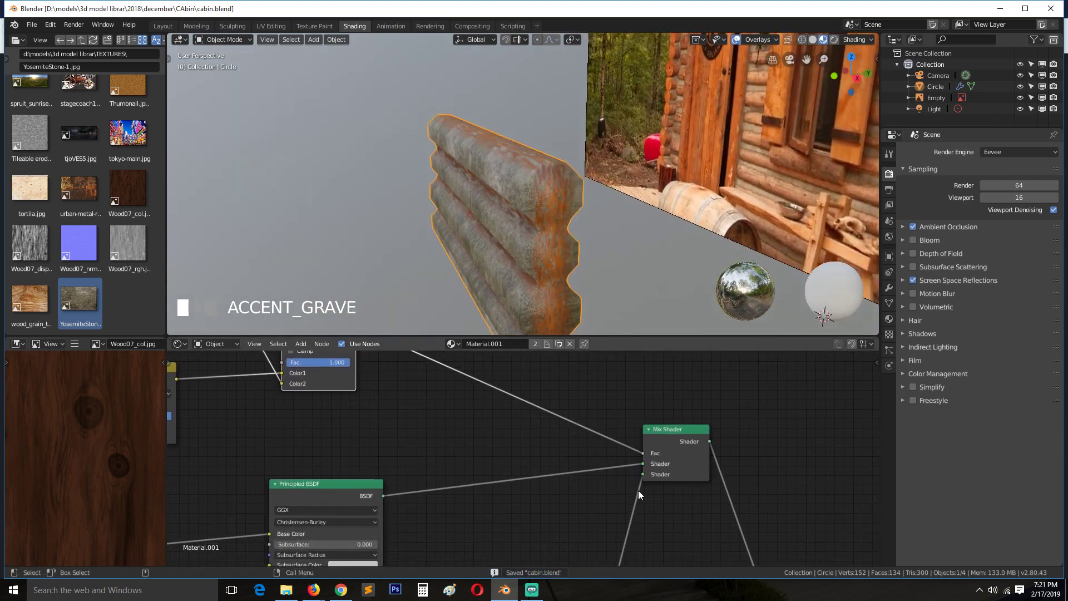
left_click_drag(641, 476, 642, 465)
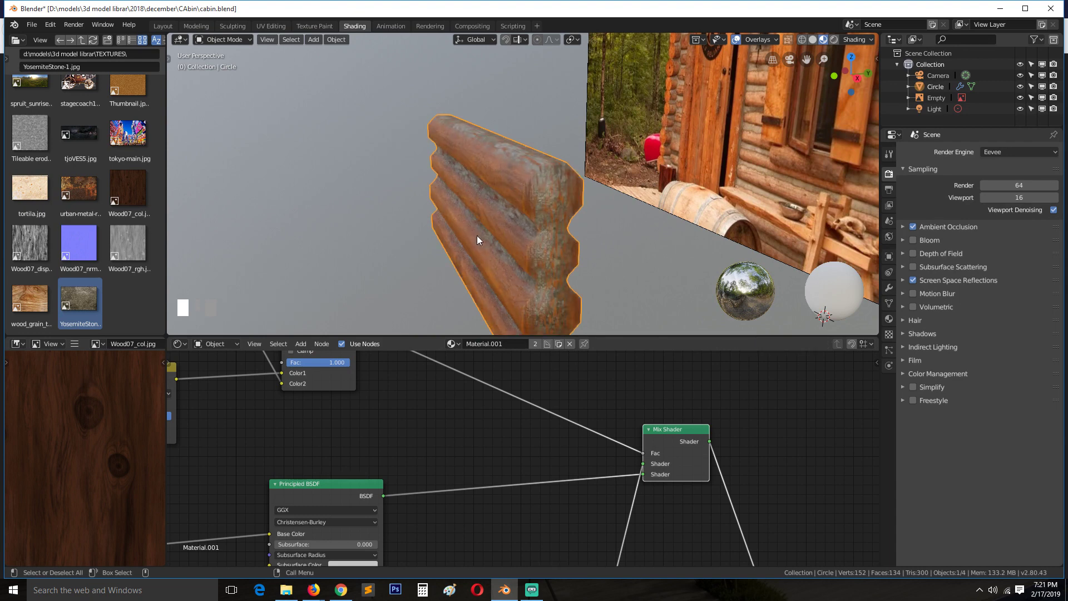
middle_click_drag(477, 236, 582, 218)
- Shift the noise ColorRamp's black and white stops toward the dark end, with the white stop at position 0.373
middle_click_drag(320, 404, 586, 522)
scroll(474, 473, "up", 3)
middle_click_drag(337, 376, 483, 477)
scroll(484, 477, "up", 3)
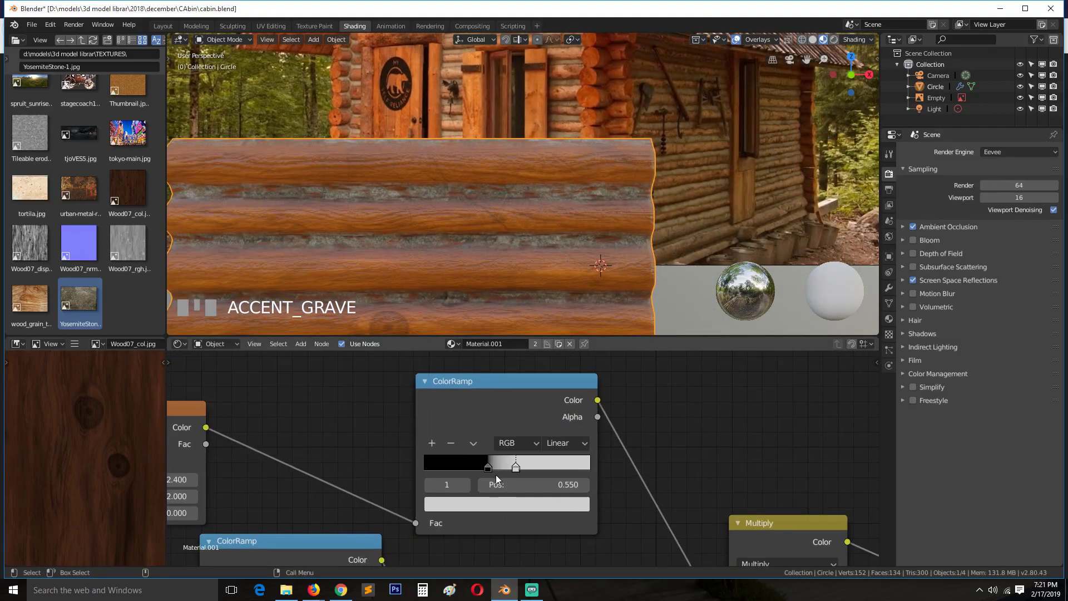
mouse_move(487, 467)
left_mouse_down()
mouse_move(455, 472)
mouse_move(487, 468)
left_mouse_up()
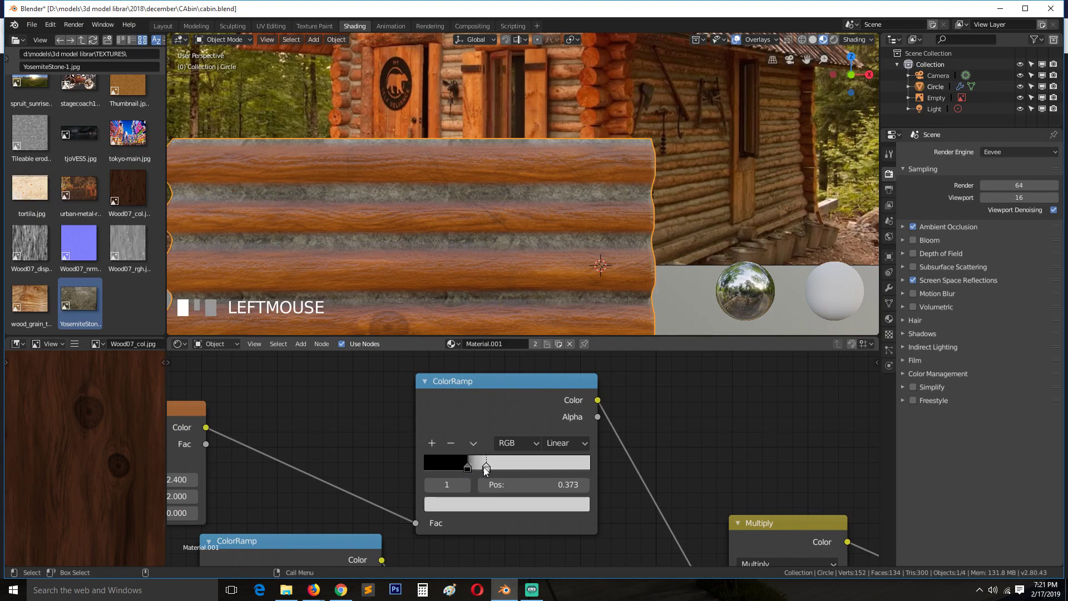
- Sharpen the noise ColorRamp's transition by moving its white stop closer to the black one and setting the black stop to position 0.277
scroll(469, 248, "down", 3)
left_click_drag(469, 248, 495, 245, "alt")
left_click(418, 234)
scroll(459, 236, "up", 2)
scroll(495, 248, "up", 2)
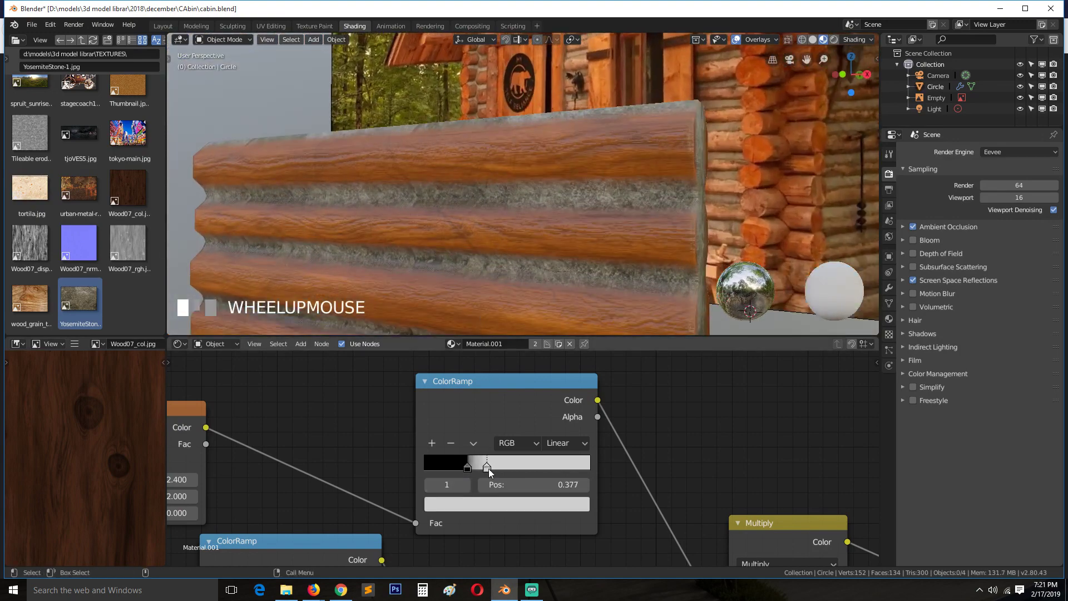
left_click_drag(489, 469, 470, 474)
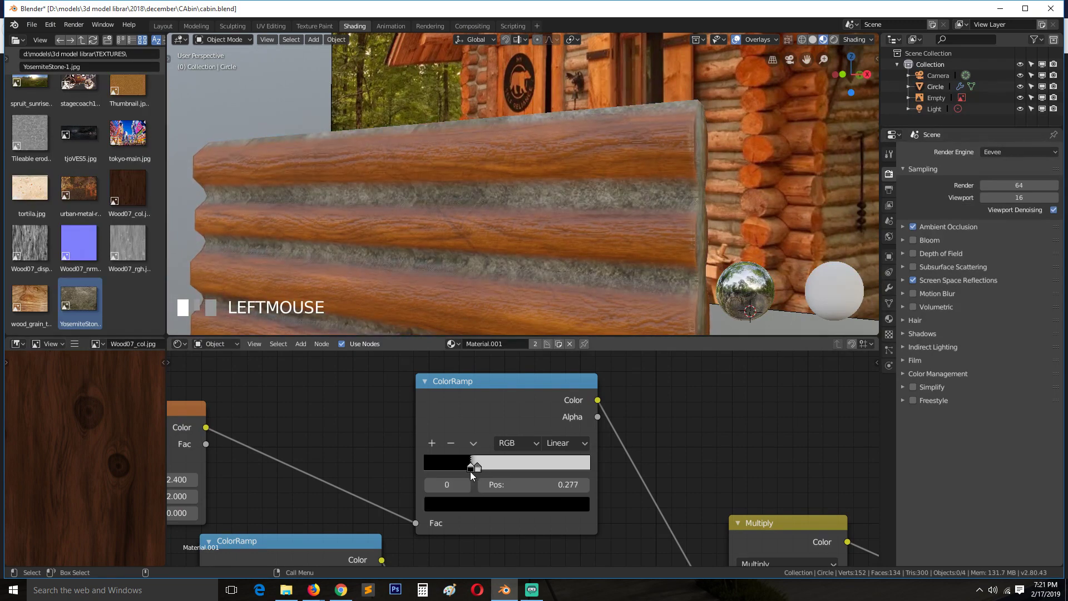
- Move the white stop of the upper Gradient Texture's ColorRamp to position 0.723
scroll(510, 478, "down", 9)
middle_click_drag(515, 490, 470, 398)
scroll(442, 456, "up", 5)
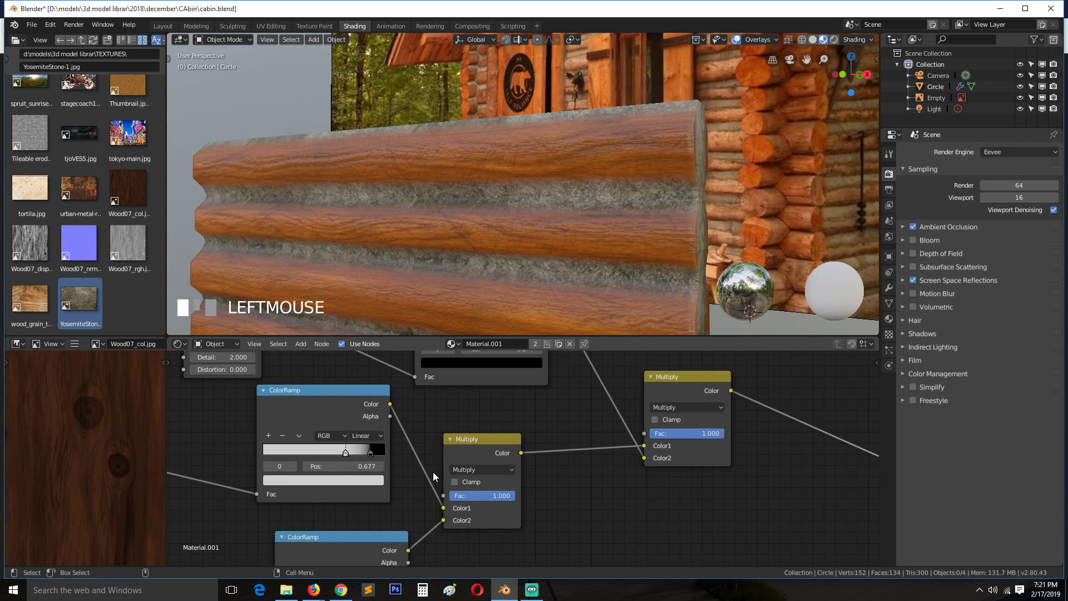
middle_click_drag(395, 460, 478, 468)
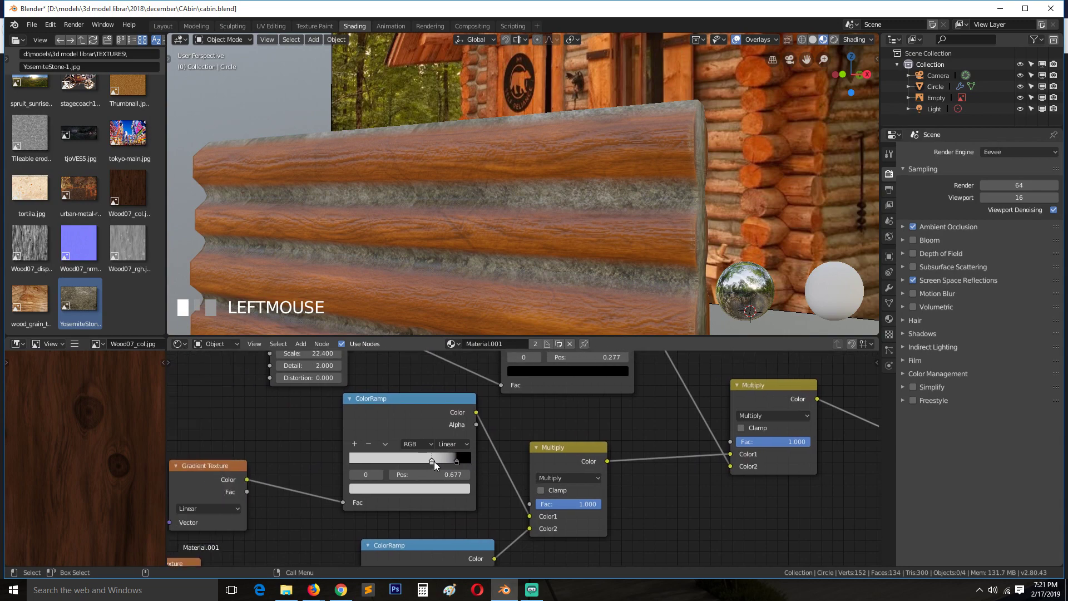
left_click_drag(453, 462, 440, 463)
- Preview the Multiply node that combines the two gradient ColorRamps and examine its mask on the wall up close
scroll(480, 465, "down", 7)
middle_click_drag(480, 466, 480, 406)
scroll(443, 497, "up", 5)
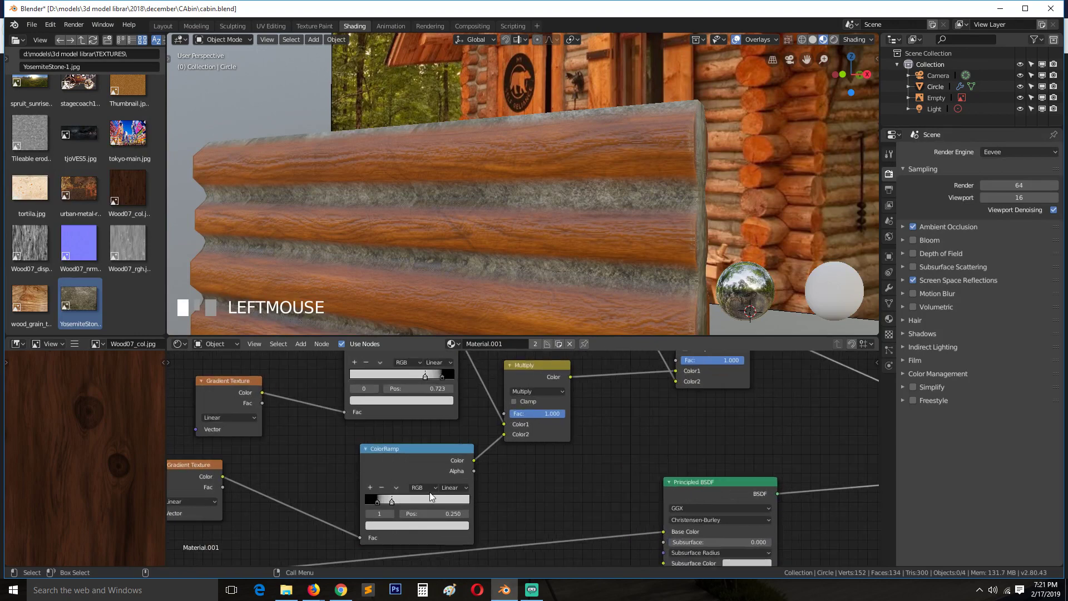
left_click(439, 458)
middle_click_drag(479, 450, 492, 540)
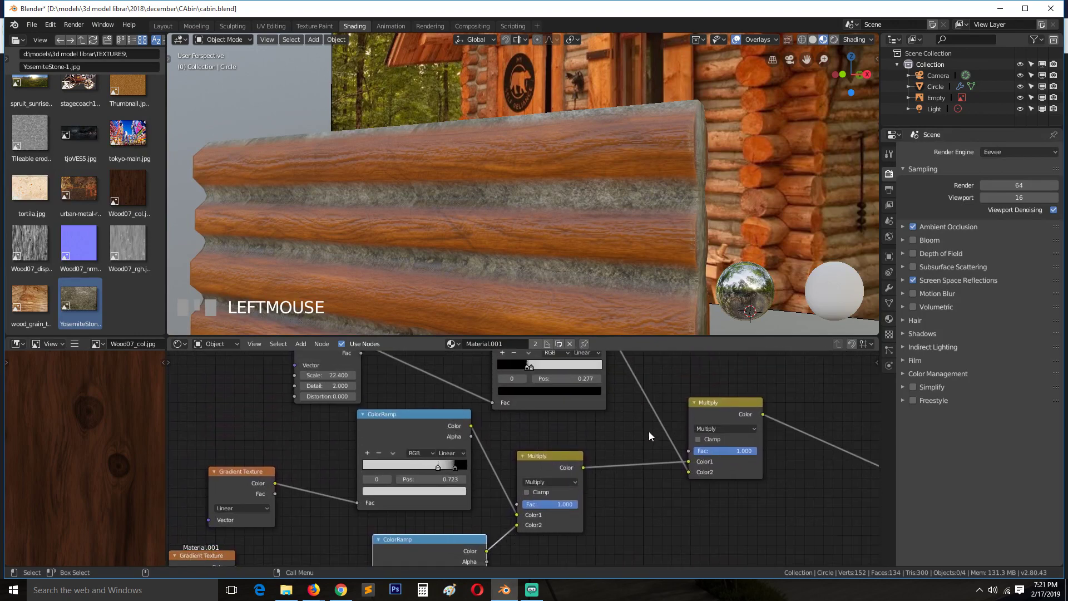
scroll(649, 431, "down", 5)
middle_click_drag(645, 433, 521, 464)
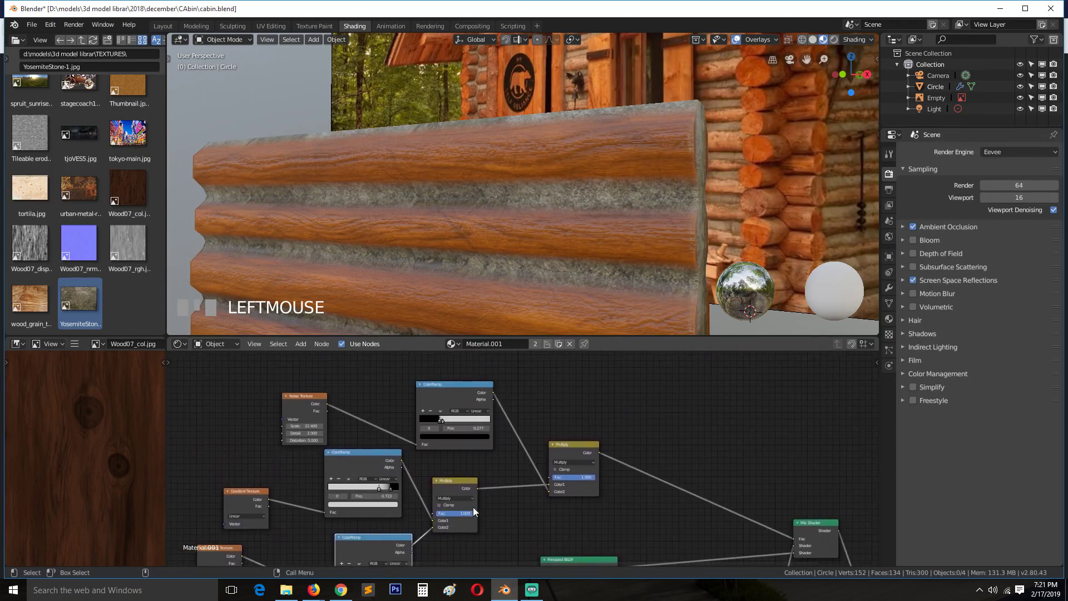
middle_click_drag(472, 507, 518, 470)
left_click(509, 448, "ctrl+shift")
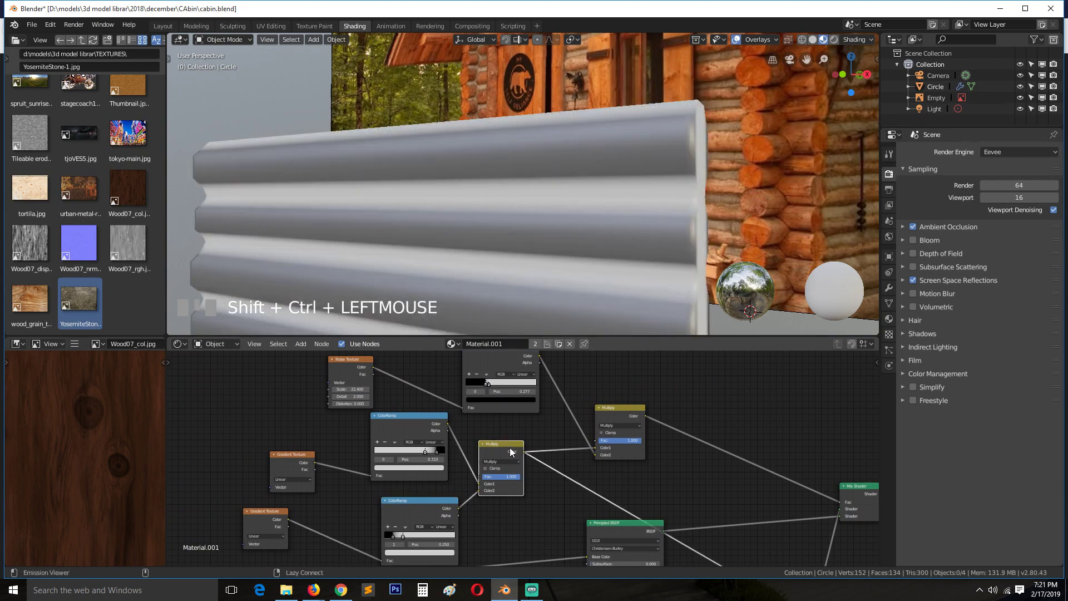
key("grave")
scroll(478, 448, "up", 5)
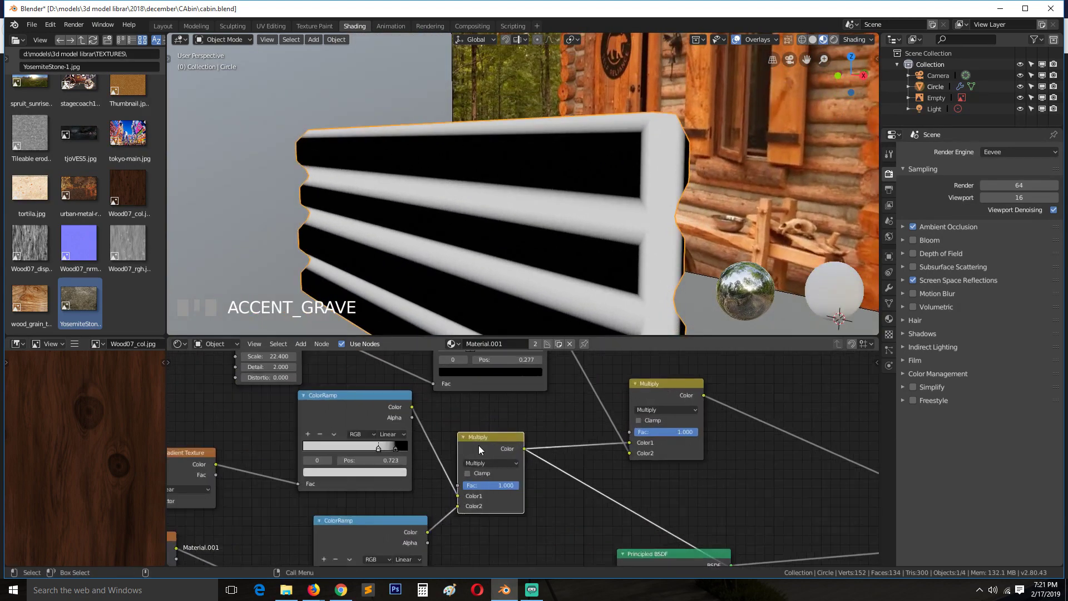
- Move the black stop of the lower Gradient Texture's ColorRamp to position 0.177, close to its white stop
scroll(498, 457, "down", 5)
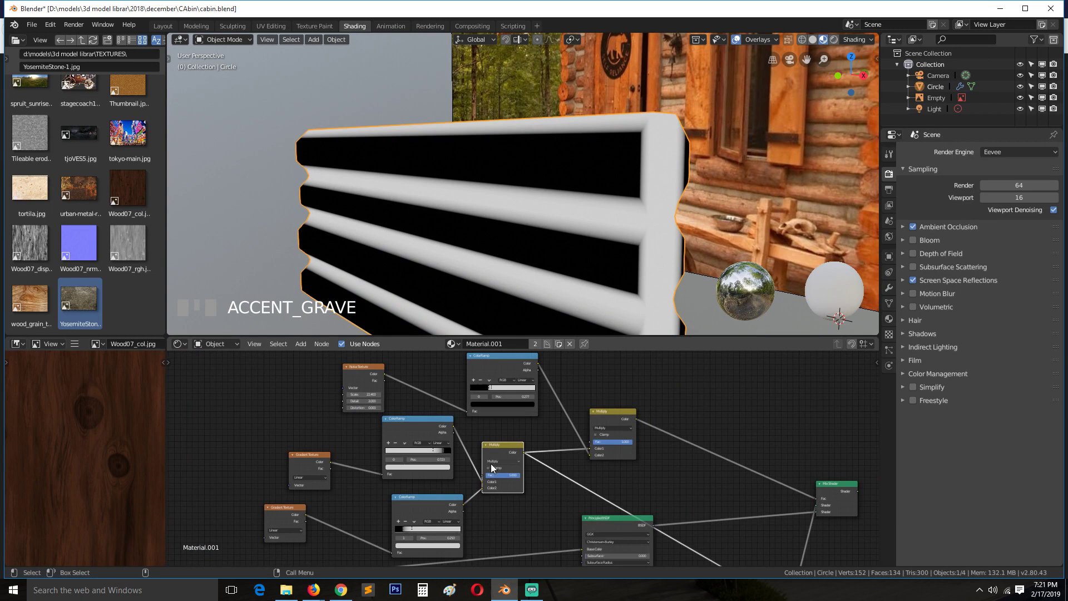
mouse_move(455, 483)
middle_mouse_down()
mouse_move(503, 460)
mouse_move(465, 475)
middle_mouse_up()
left_click(465, 487)
scroll(465, 475, "up", 1)
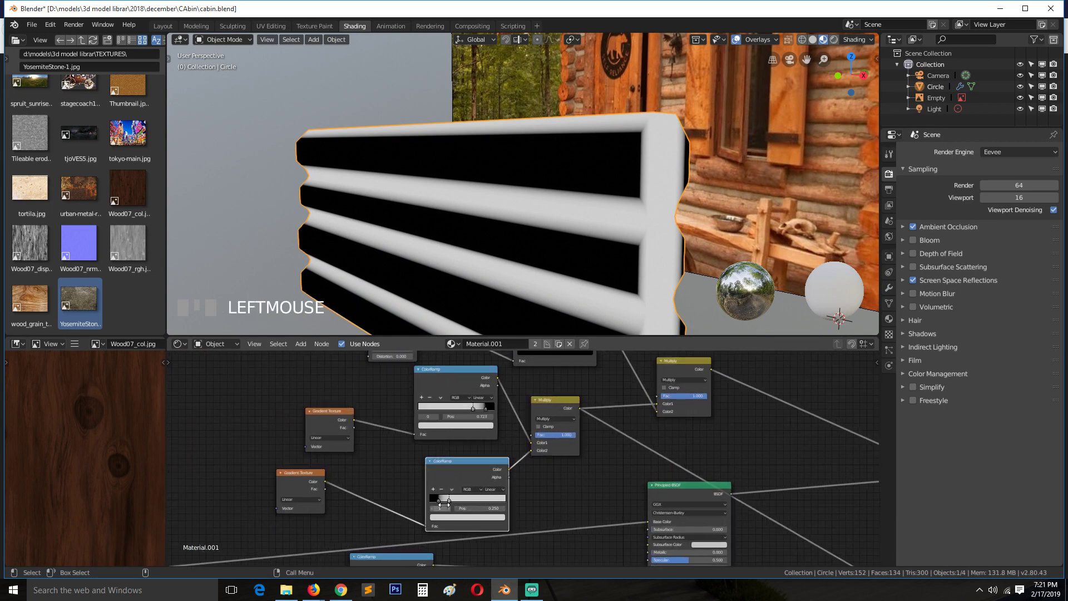
left_click_drag(439, 504, 445, 505)
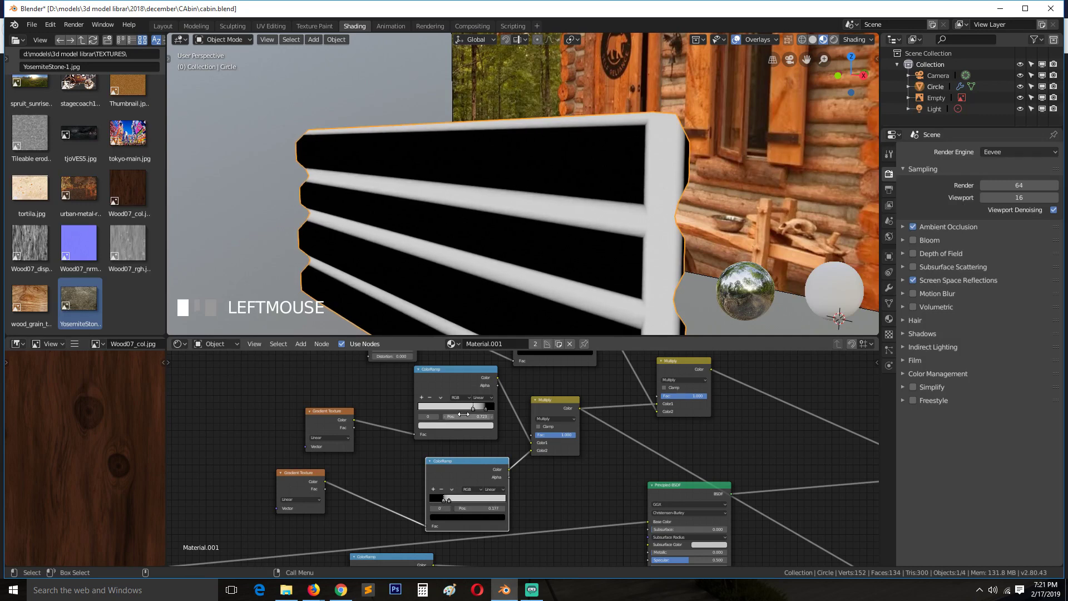
- Sharpen the upper gradient ColorRamp's edge by moving its black stop slightly inward and its white stop right beside it
left_click_drag(485, 408, 483, 408)
middle_click_drag(609, 219, 485, 230)
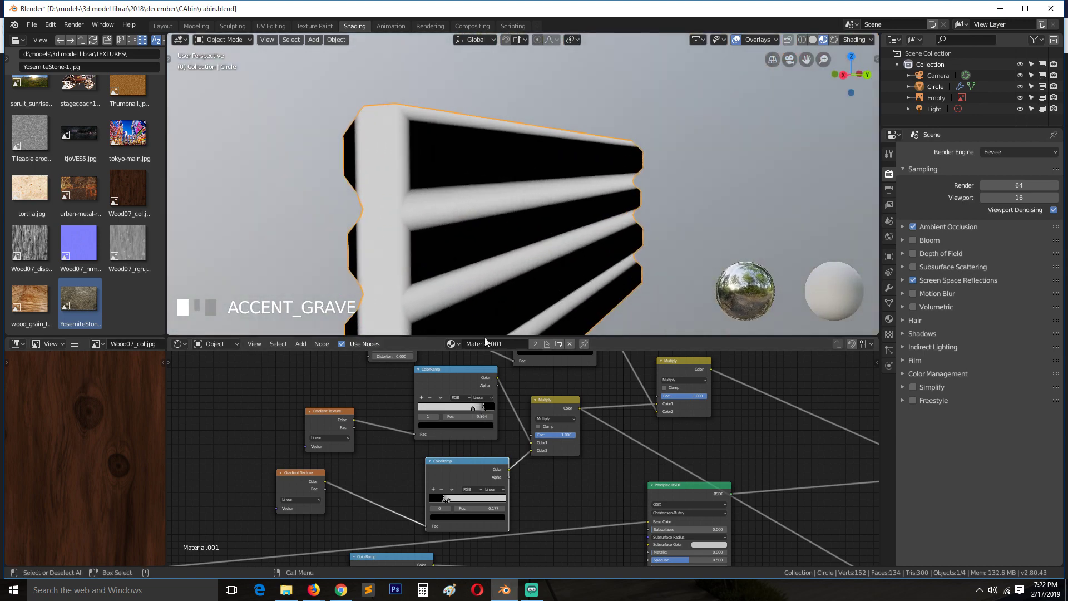
left_click_drag(476, 408, 480, 406)
- Show the Mix Shader result on the wall again, save the file, and check the deselected wall from a distance
scroll(577, 415, "down", 3)
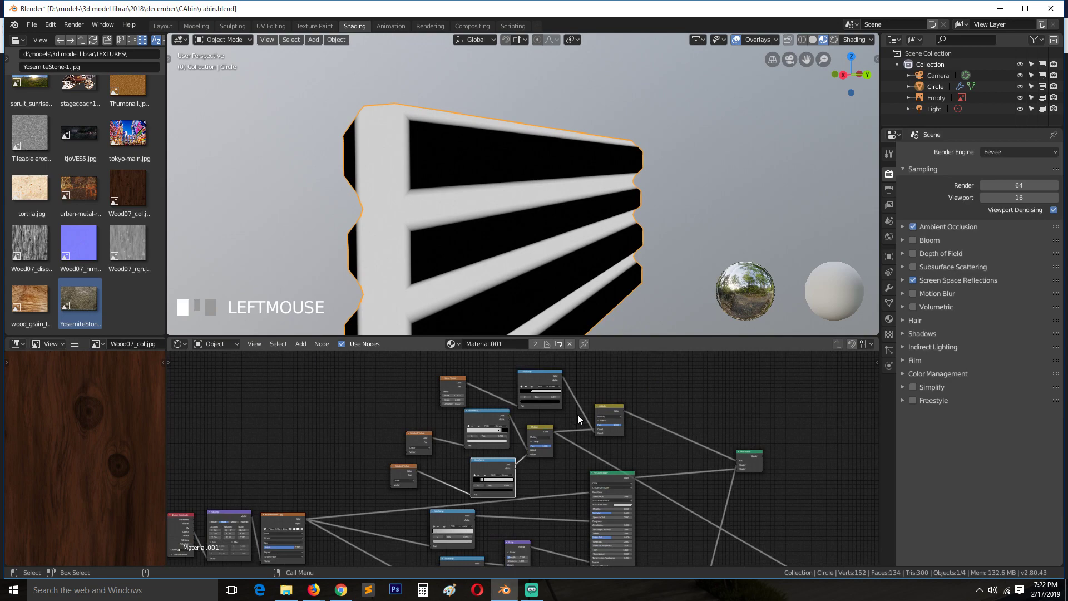
left_click(635, 472, "ctrl+shift")
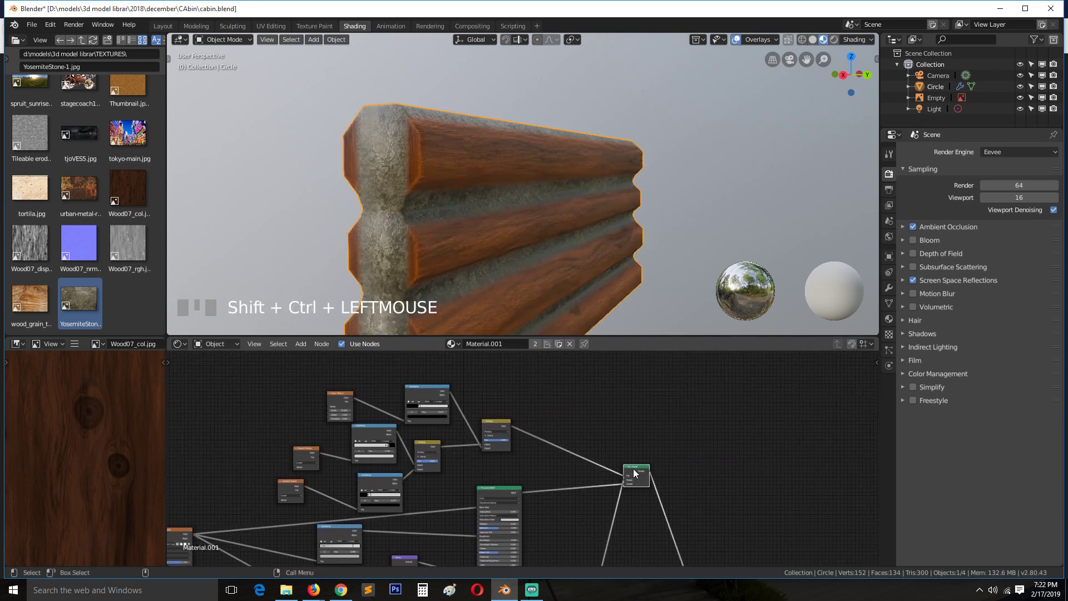
key("shift+grave")
key("ctrl+s")
middle_click_drag(443, 252, 480, 244)
scroll(566, 222, "down", 4)
key("alt+a")
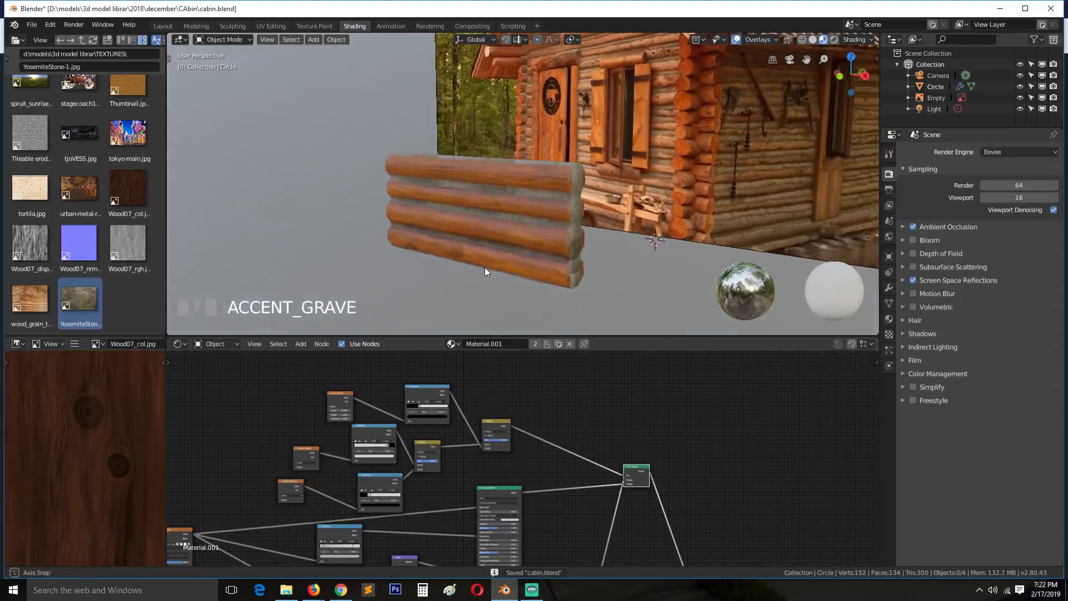
- Examine the log wall against the cabin reference picture from close up, at an angle and from a distance
scroll(550, 228, "up", 1)
key("shift+grave")
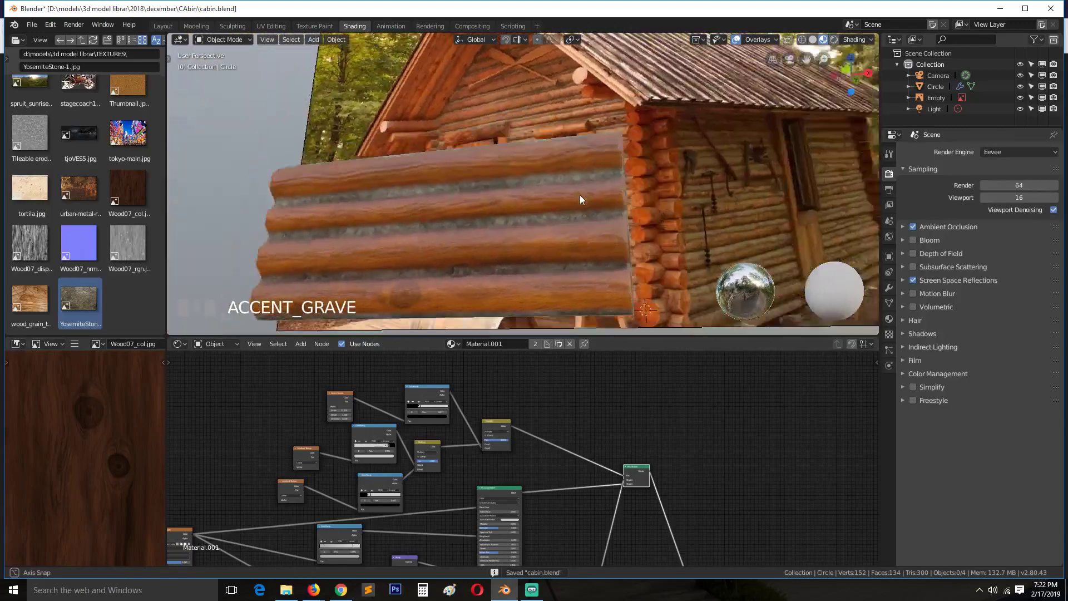
left_click(576, 197)
key("shift+grave")
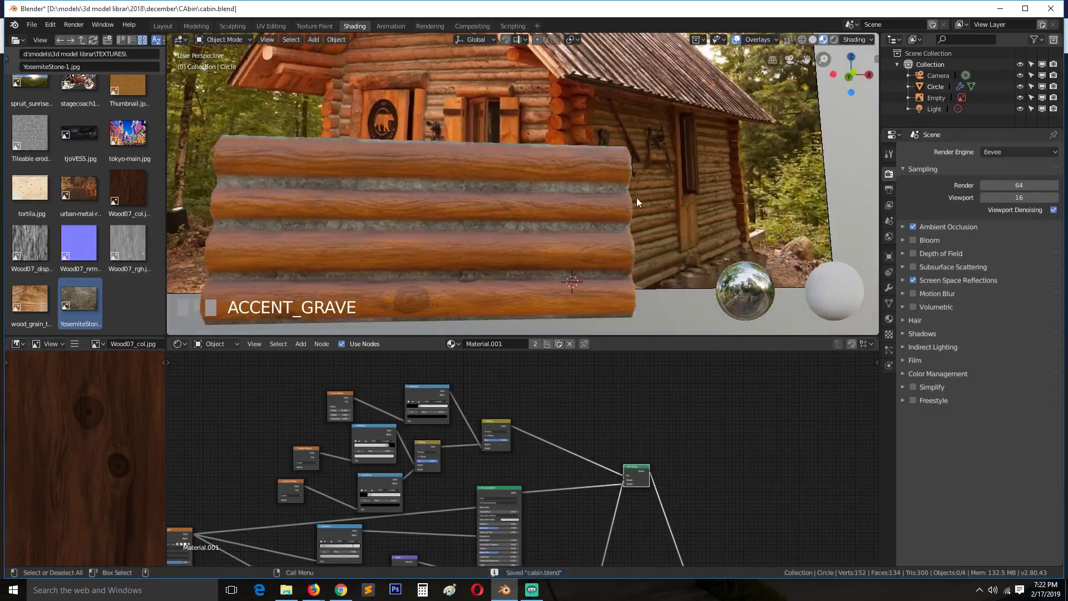
scroll(636, 198, "down", 1)
left_click(863, 39)
scroll(642, 138, "down", 4)
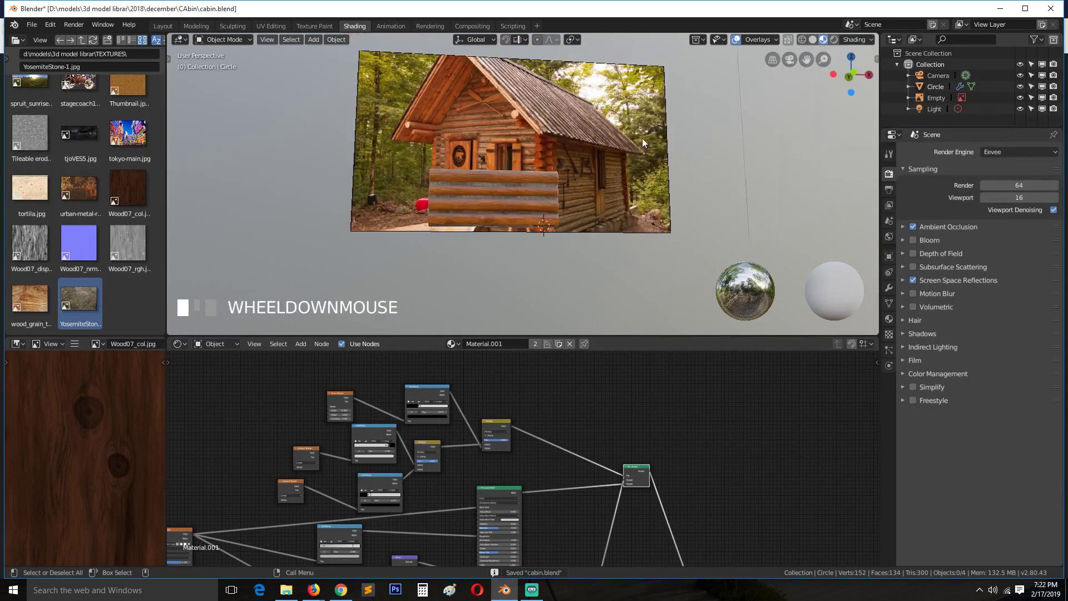
key("grave")
scroll(645, 203, "down", 5)
- Change the scene's light to a Sun light and check how it lights the log wall
left_click(585, 80)
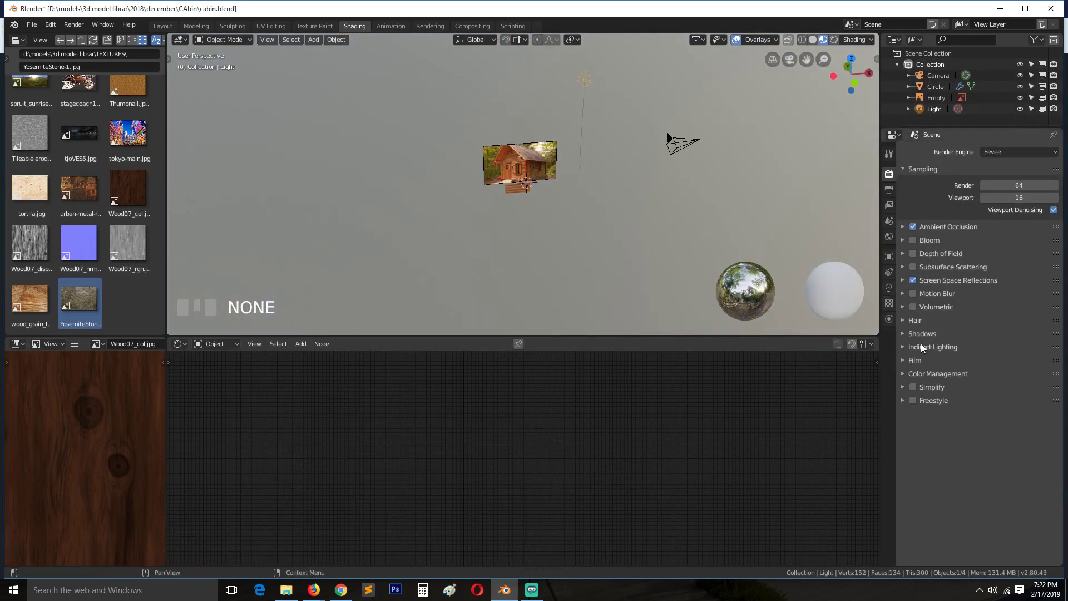
left_click(889, 288)
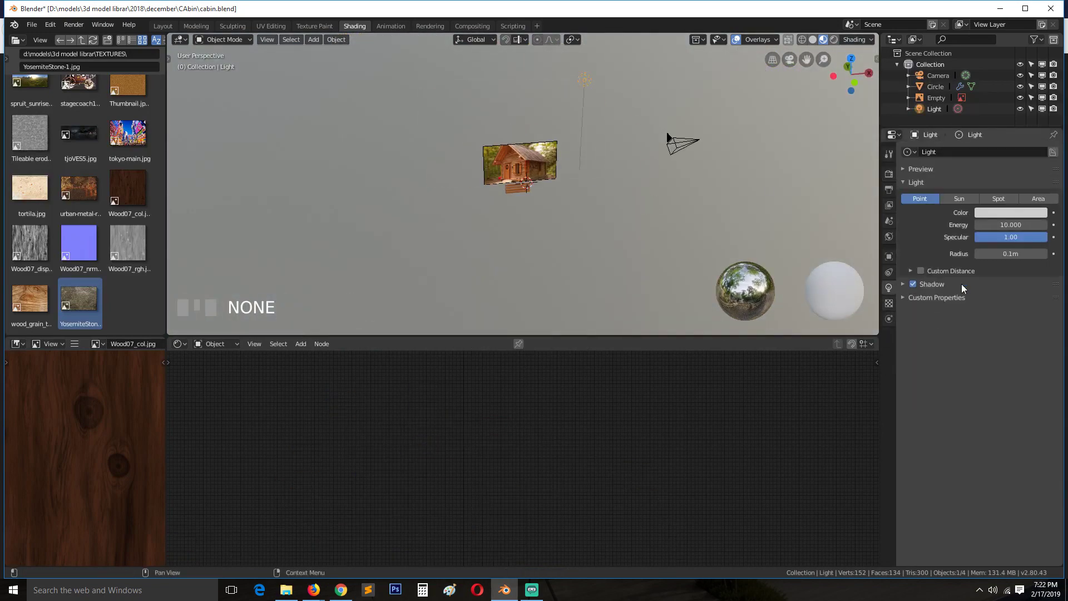
left_click(958, 199)
key("shift+grave")
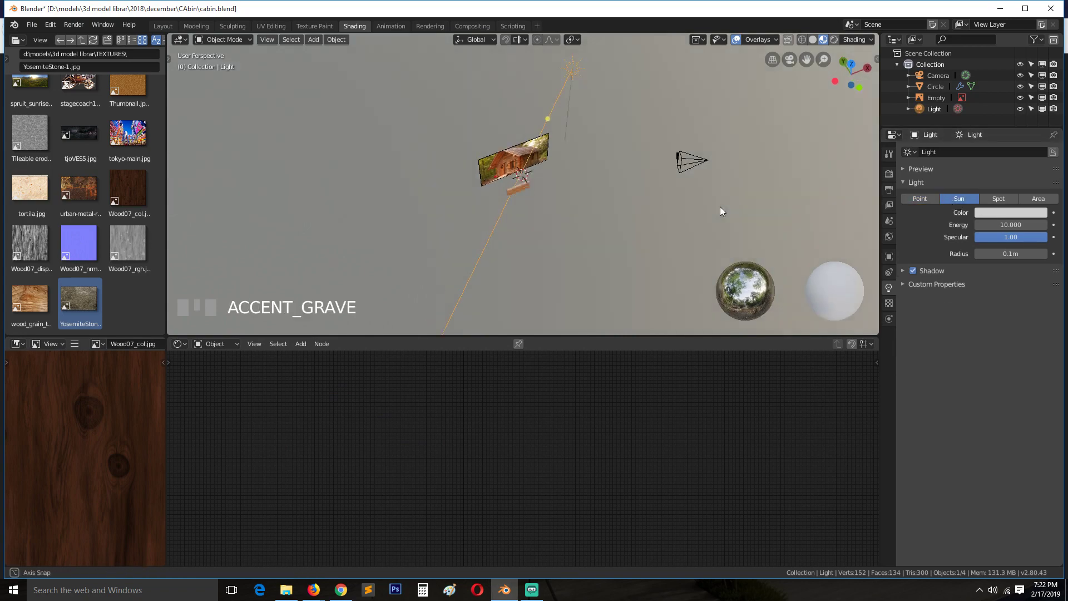
scroll(573, 211, "up", 10)
middle_click_drag(533, 138, 444, 119)
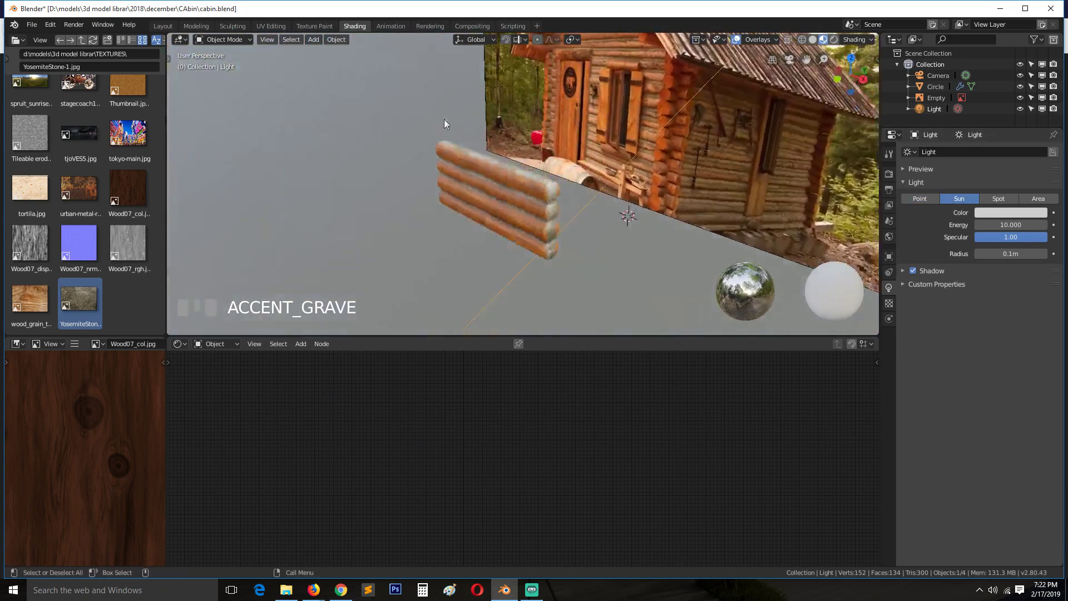
- In top view, rotate the Sun light about 79° and place it on the wall's front side, aimed at the wall
scroll(473, 134, "down", 2)
key("r")
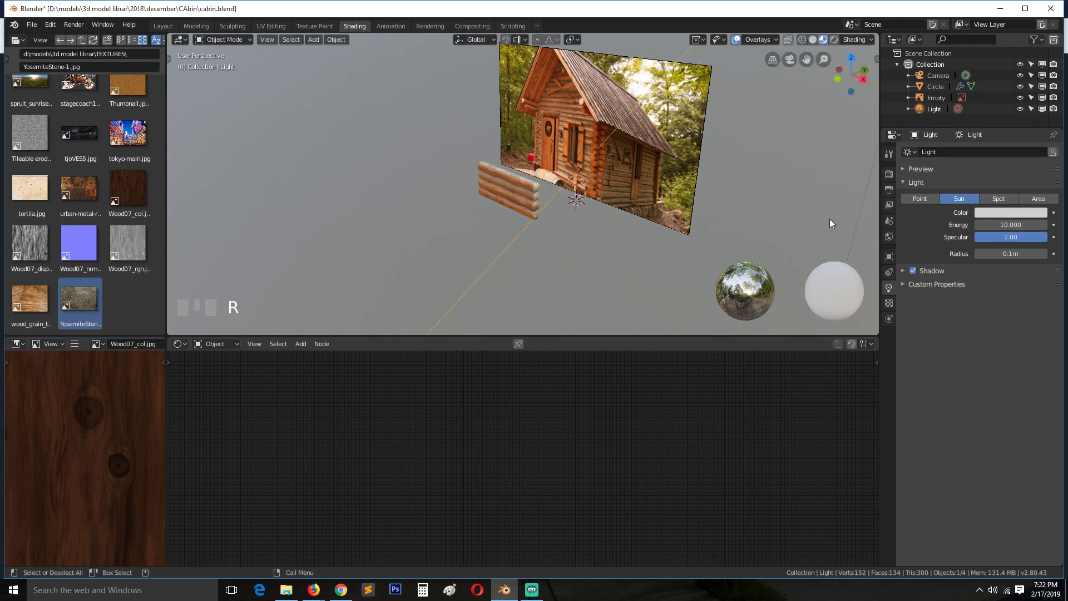
key("KP_7")
key("r")
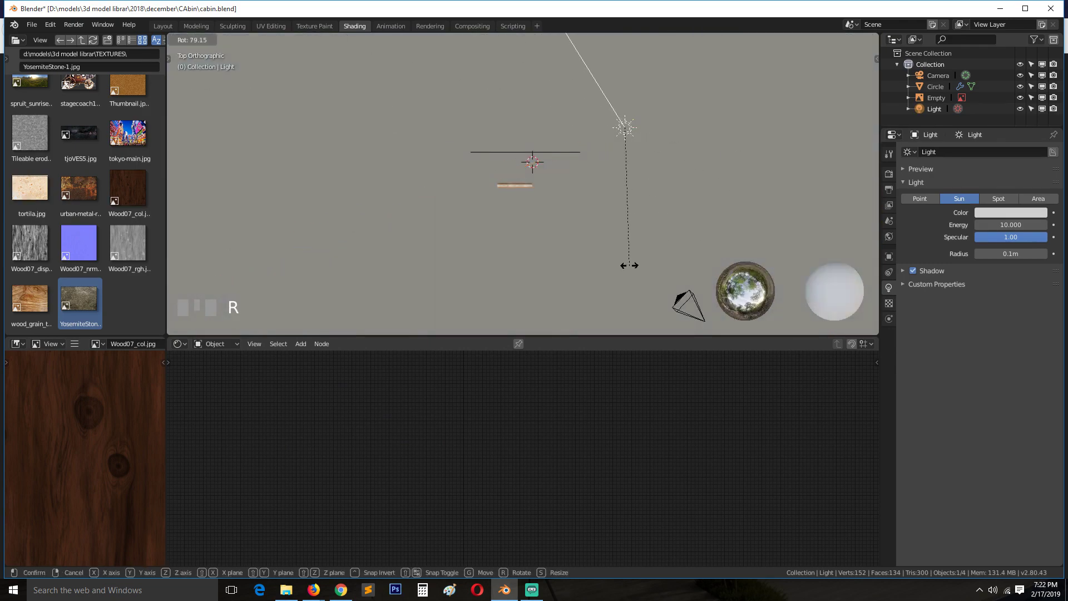
left_click(629, 266)
- Frame the log wall, inspect its front under the Sun light and save the file
left_click(529, 191)
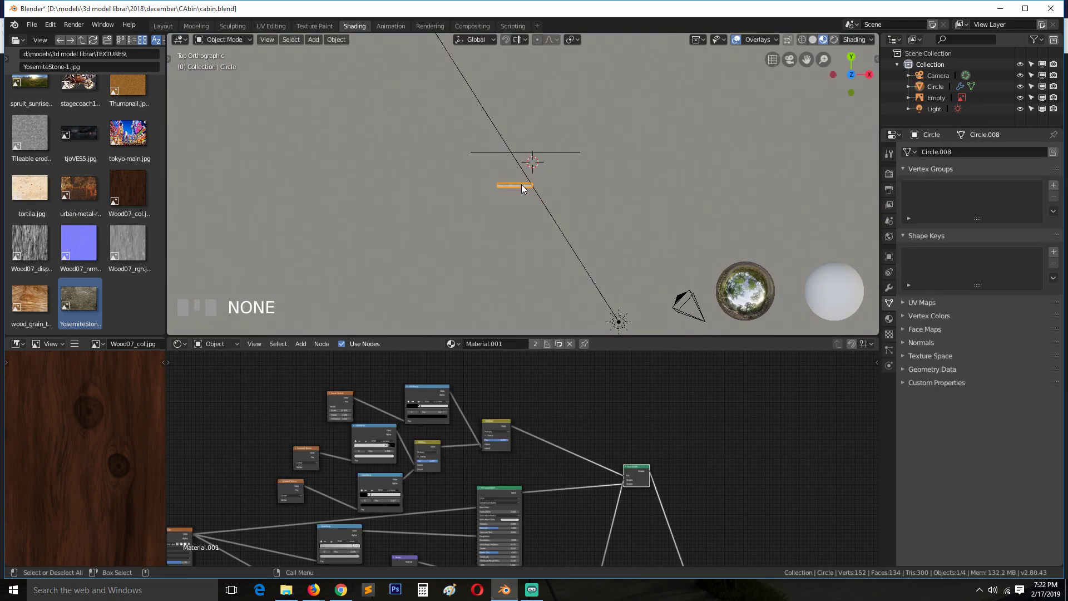
key("KP_Decimal")
key("grave")
middle_click_drag(552, 203, 525, 61)
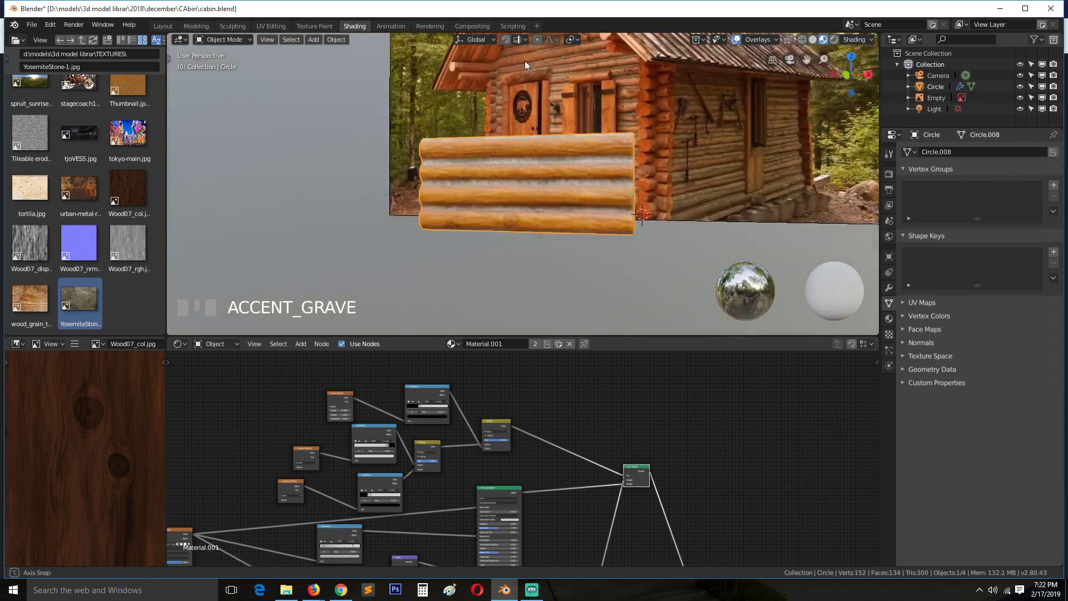
middle_click_drag(545, 165, 503, 178)
key("ctrl+s")
scroll(514, 192, "up", 1)
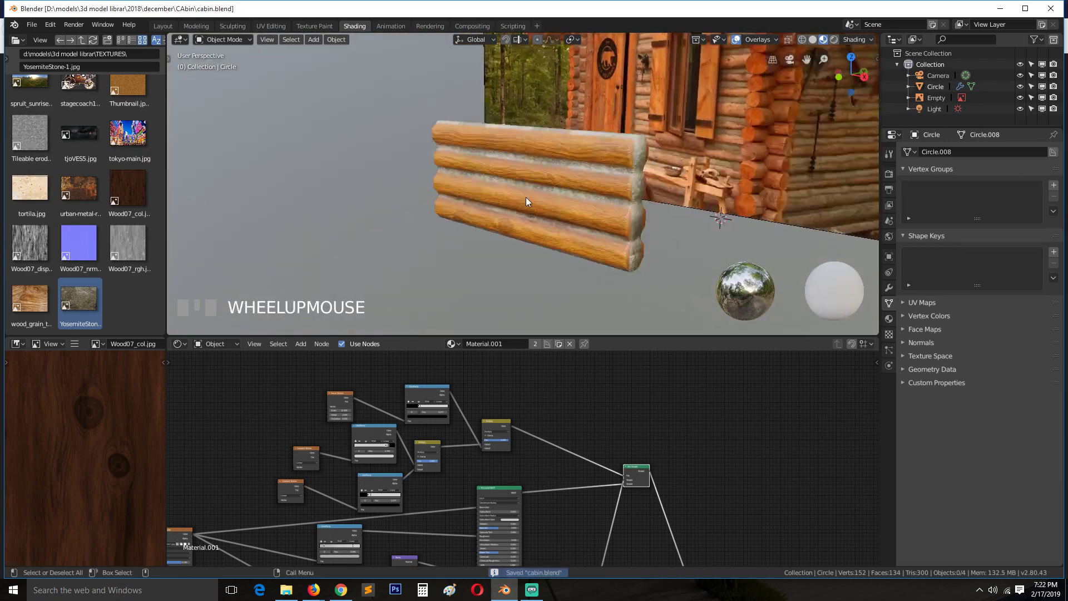
- Duplicate the log wall object and stack the copy on top, about 0.62 m up along Z
key("grave")
left_click(546, 206)
scroll(548, 212, "down", 2)
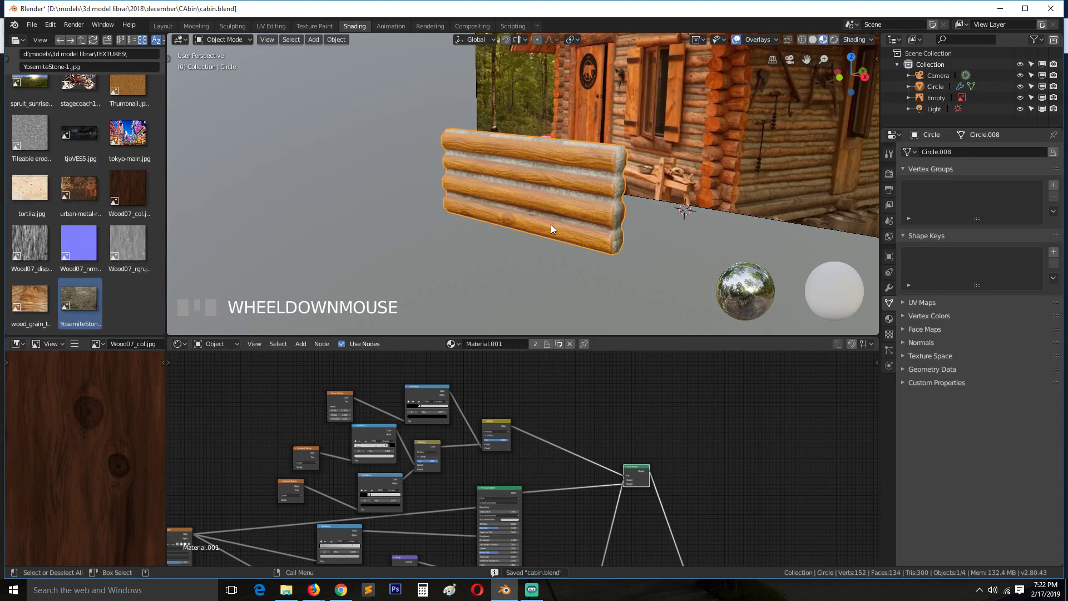
key("shift+d")
key("z")
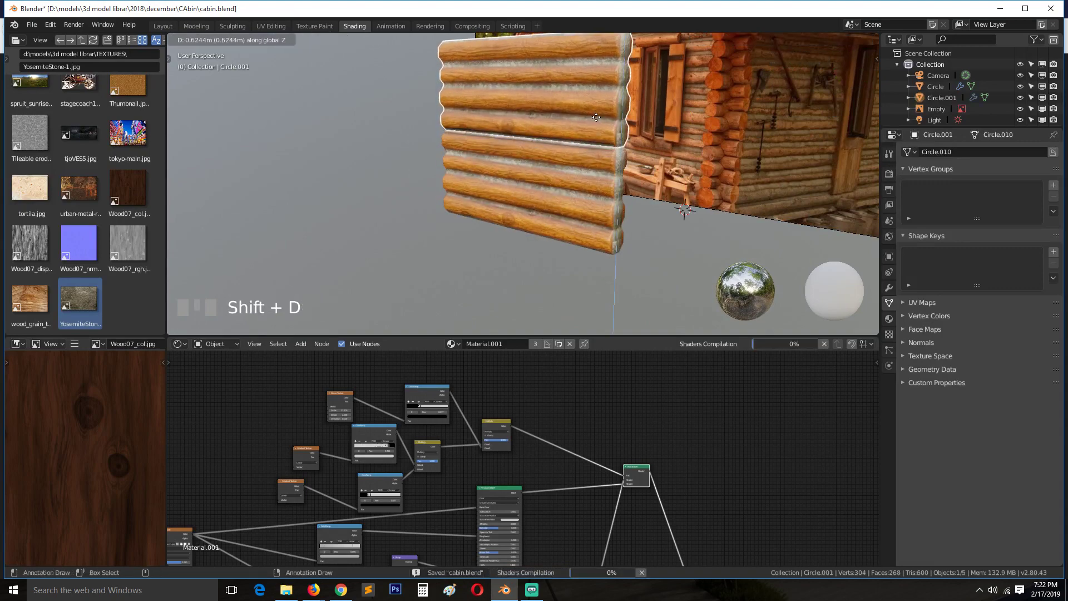
left_click(590, 127)
- Examine the two stacked log walls against the cabin reference from several angles, near and far
key("a")
key("grave")
left_click(580, 121)
key("f")
key("z")
key("Escape")
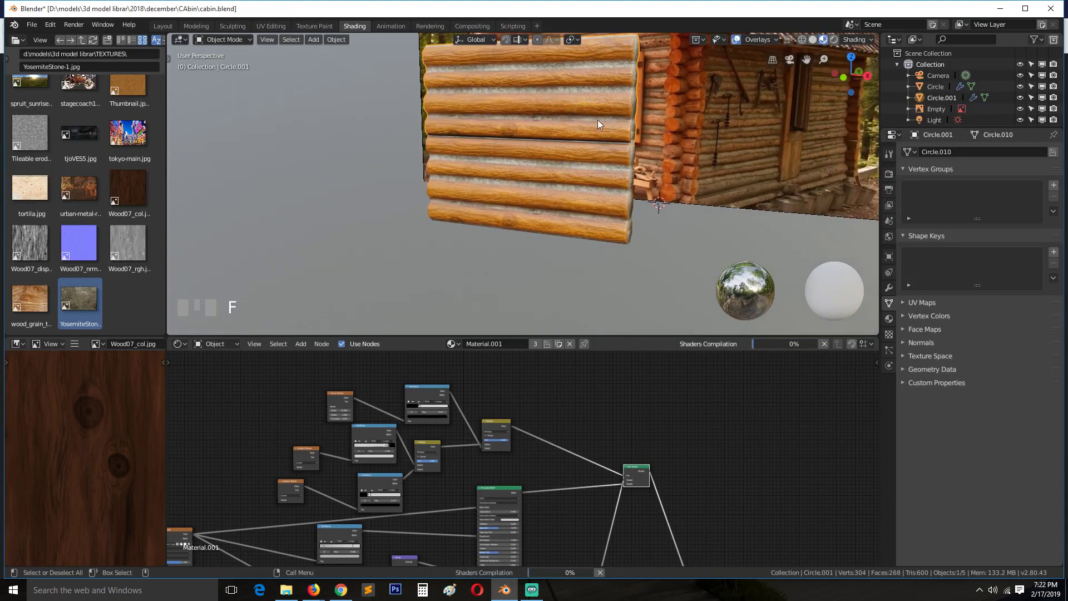
key("a")
key("grave")
scroll(667, 193, "down", 5)
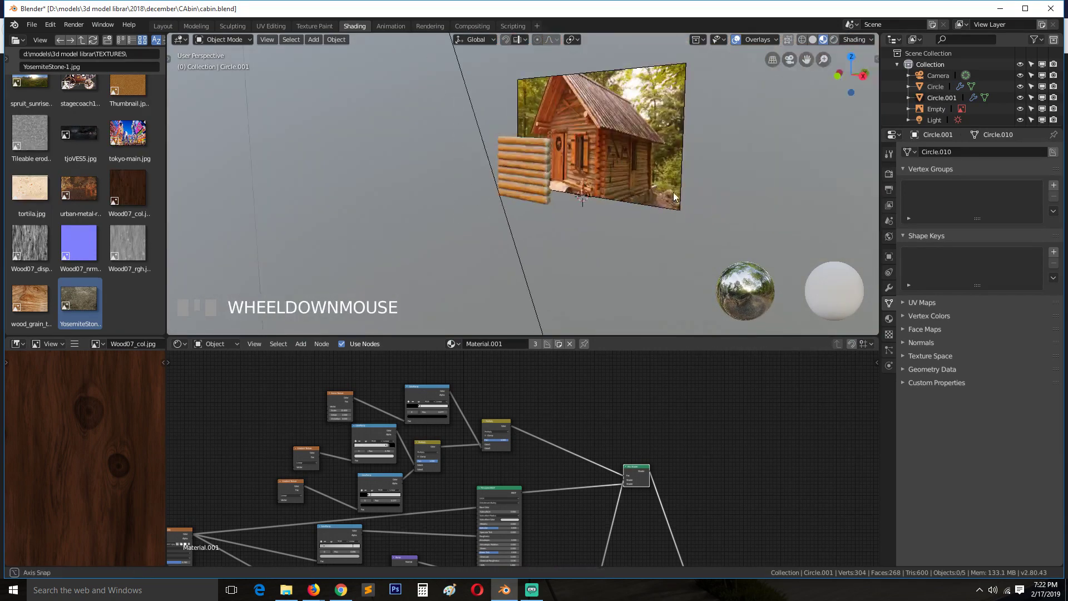
key("grave")
scroll(732, 186, "up", 2)
key("grave")
left_click(562, 143)
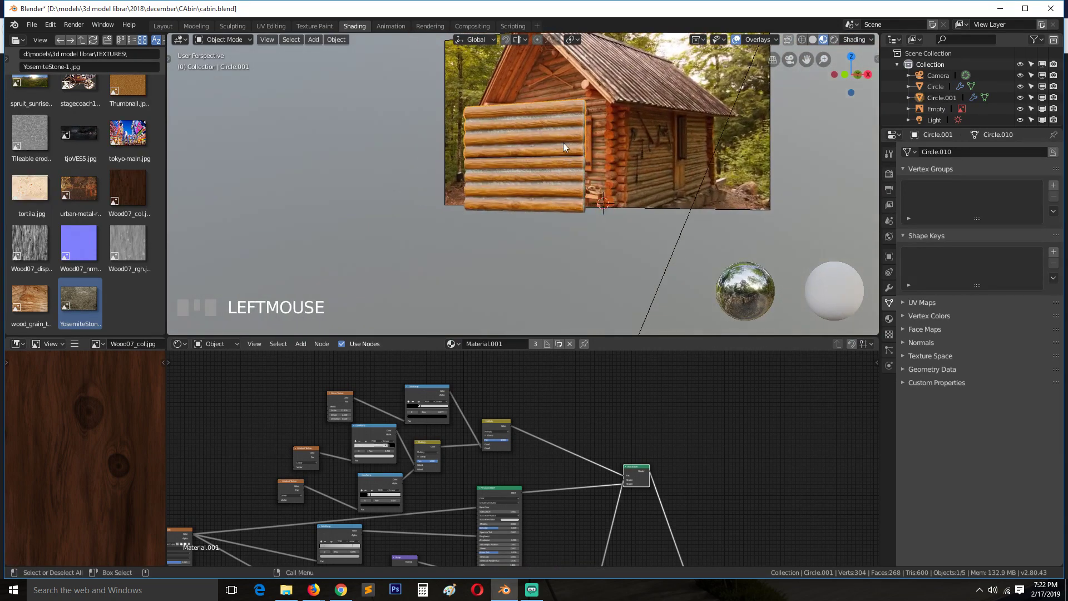
key("grave")
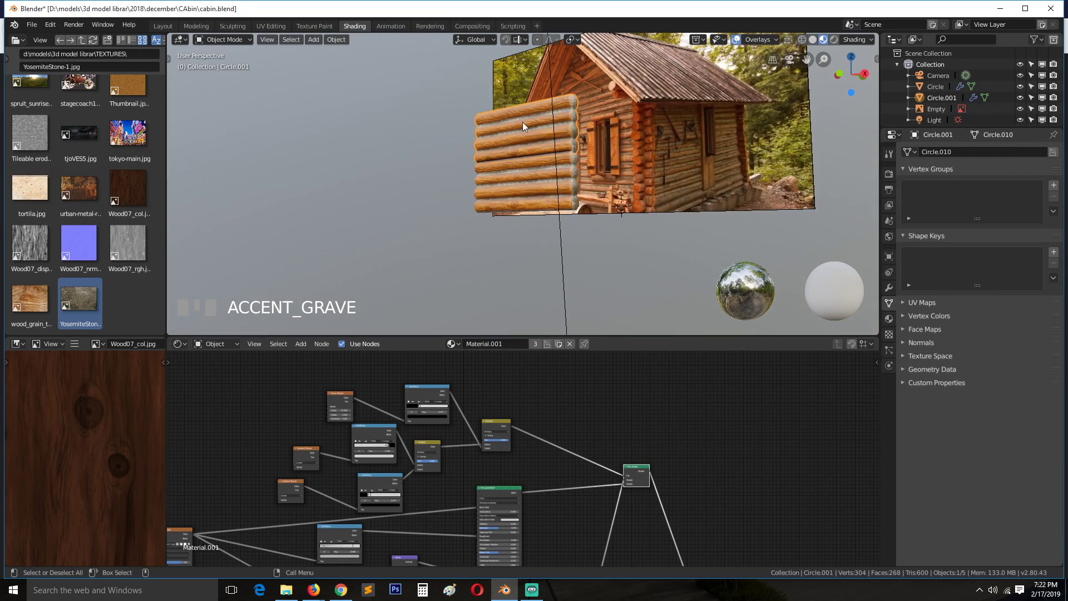
- Delete the upper duplicate wall object and save the file
left_click(523, 123)
key("Delete")
key("ctrl+s")
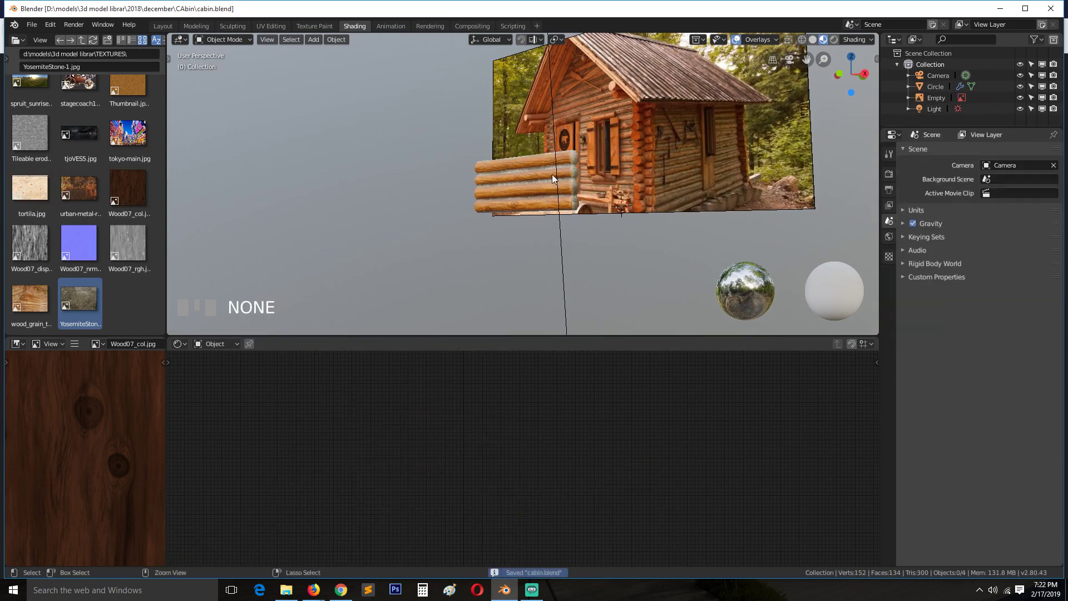
- In the wall's Edit Mode, duplicate all its geometry in front view and move the copy up about 0.63 m along Z
left_click(539, 186)
key("grave")
key("Tab")
scroll(534, 223, "up", 4)
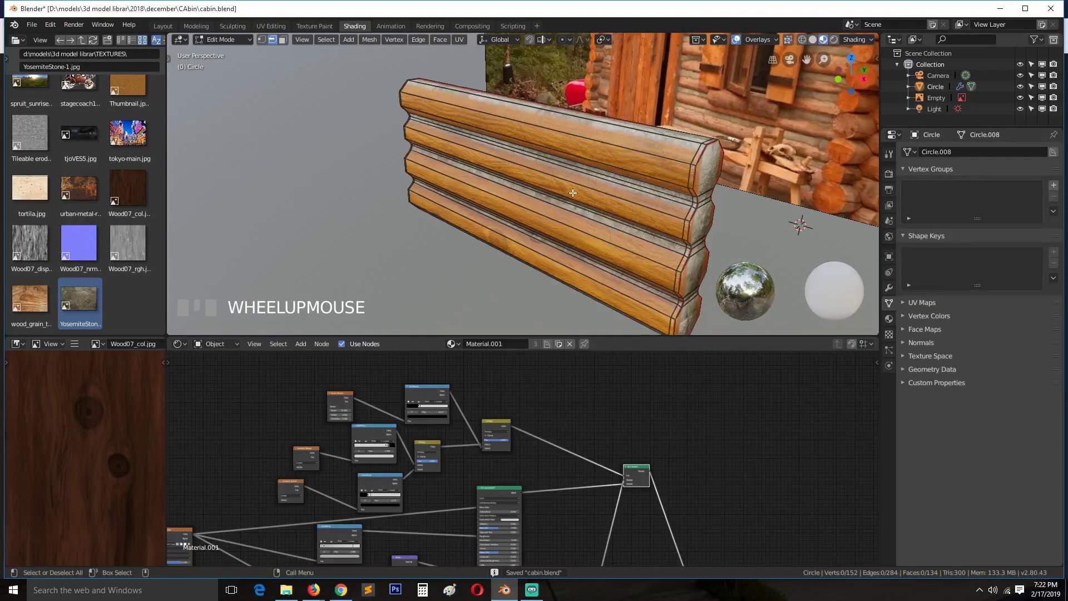
key("grave")
scroll(554, 192, "down", 2)
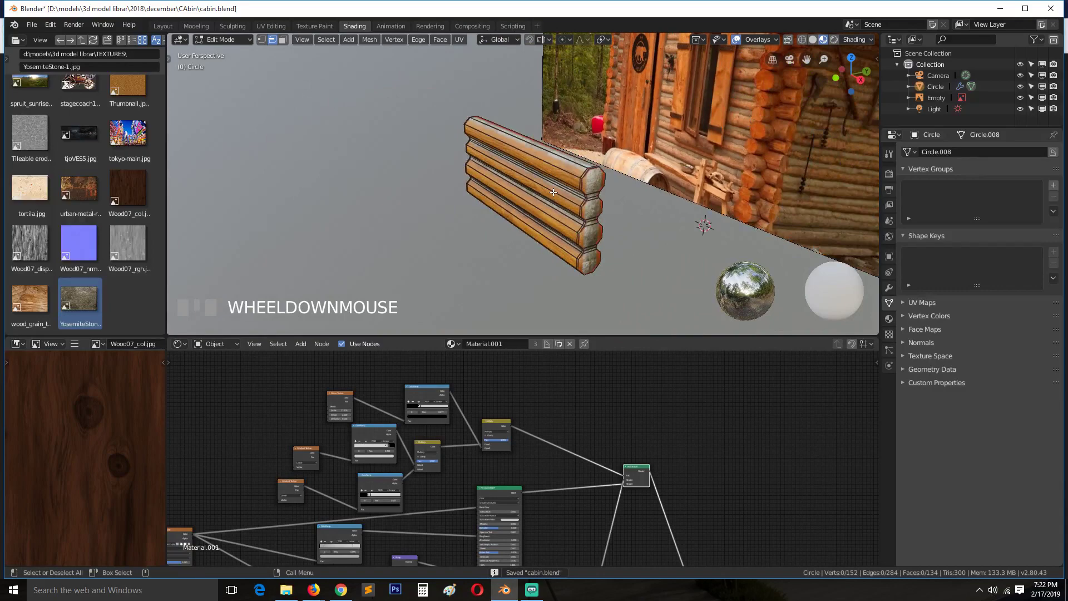
key("KP_1")
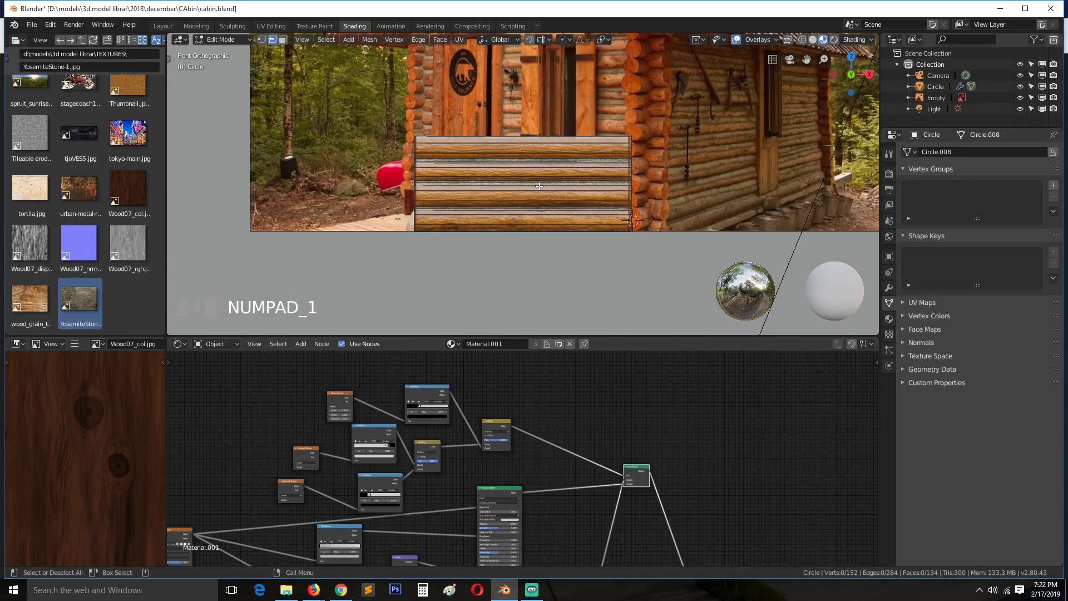
key("a")
middle_click_drag(470, 160, 513, 236)
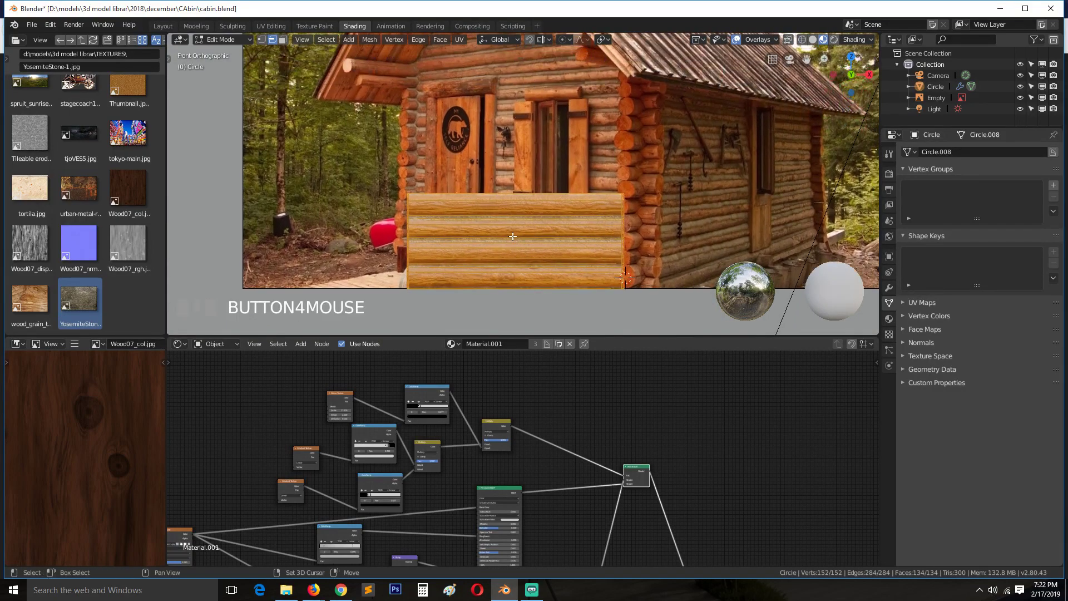
key("shift+d")
key("z")
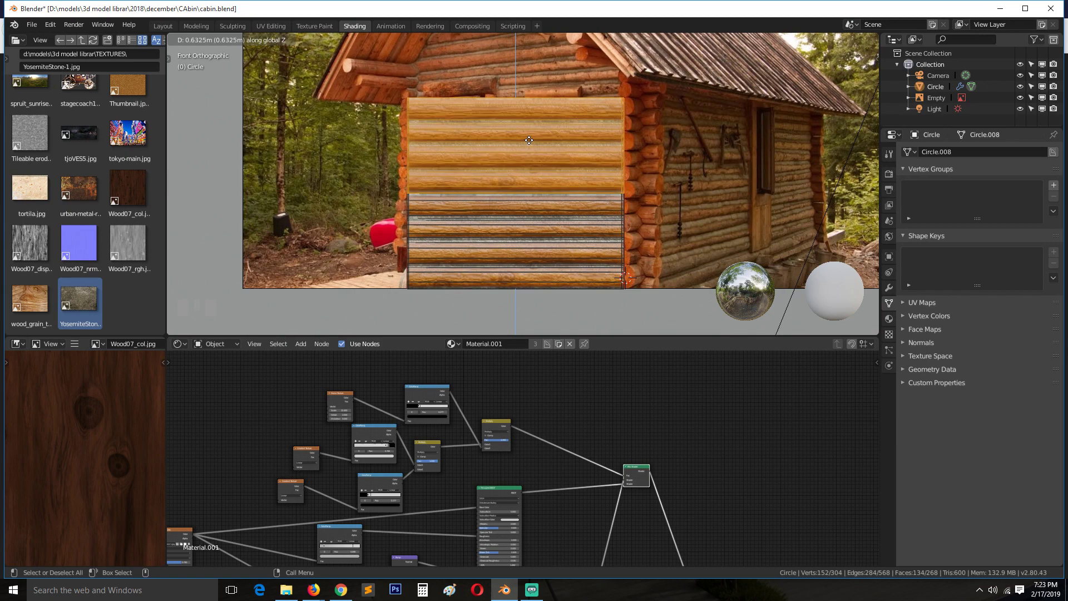
left_click(578, 212)
- Show the seam between the two log stacks in a side wireframe view with vertex selection active
scroll(578, 211, "up", 6)
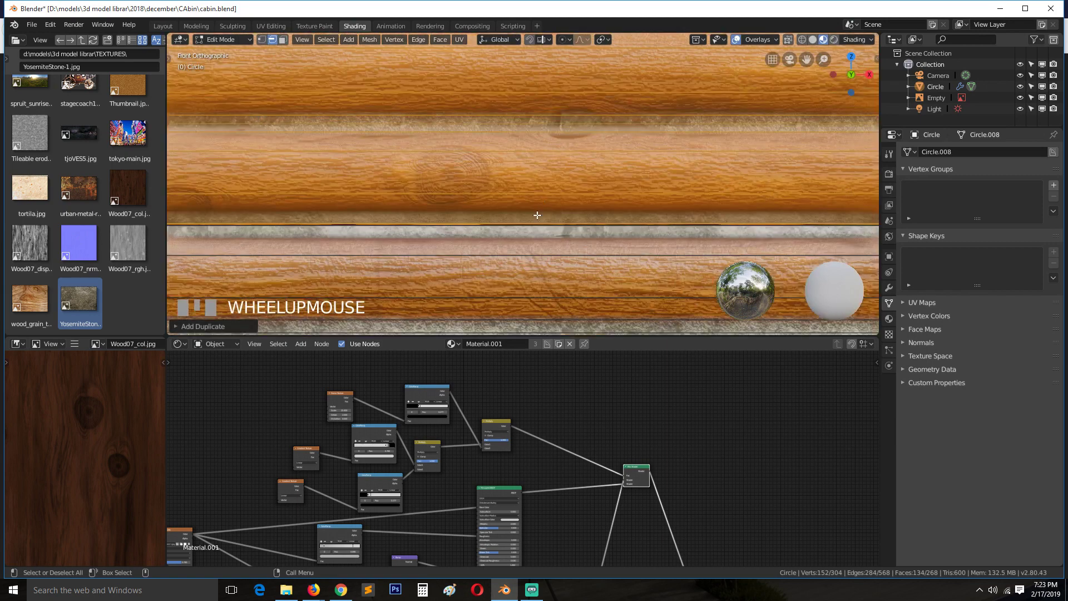
key("grave")
scroll(404, 206, "down", 2)
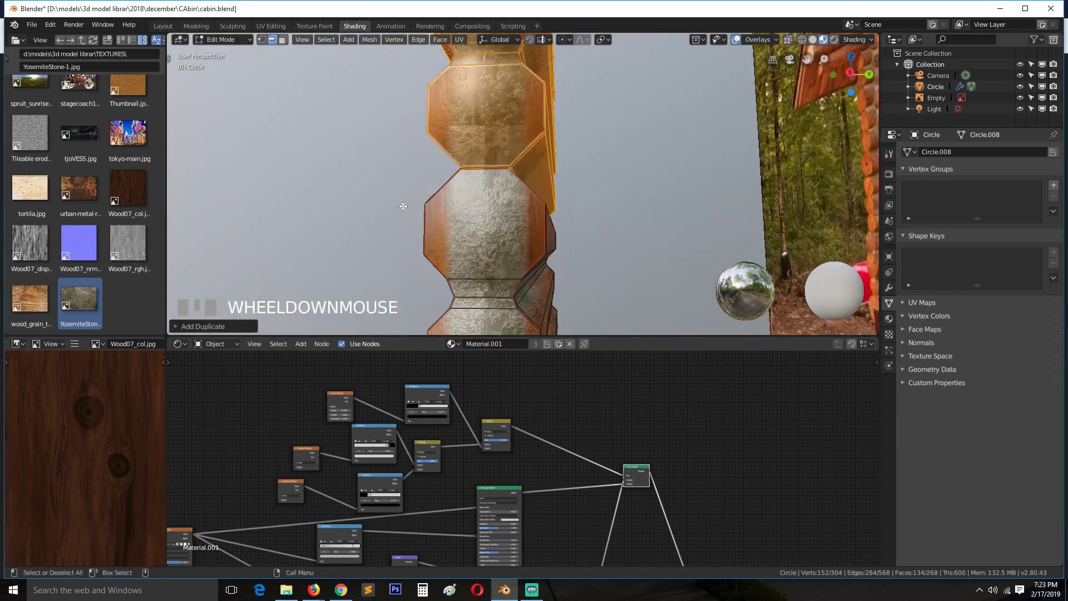
scroll(405, 209, "up", 1)
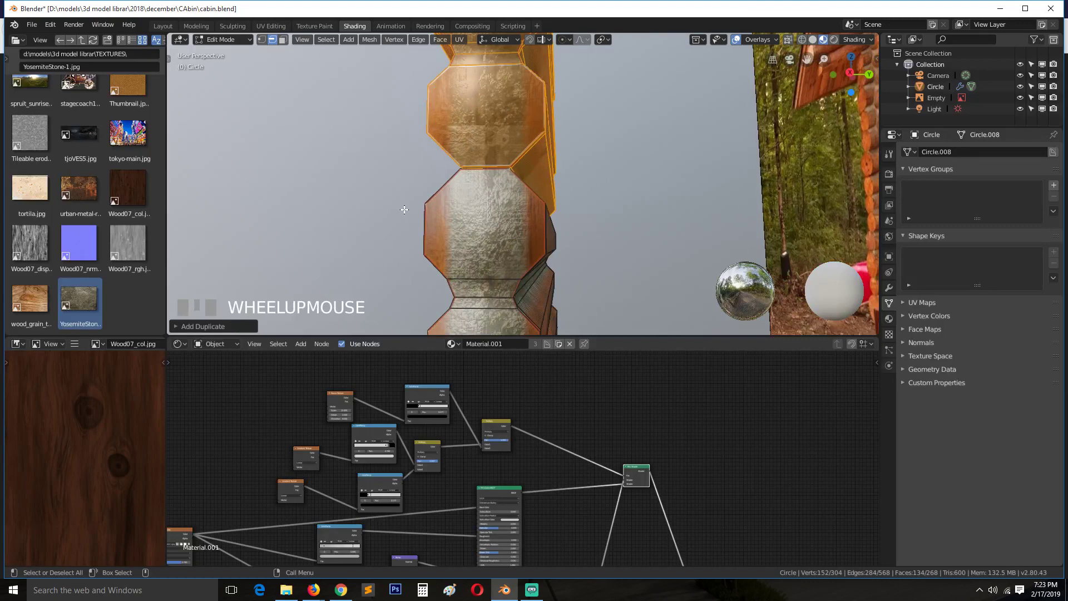
key("KP_3")
scroll(432, 220, "up", 2)
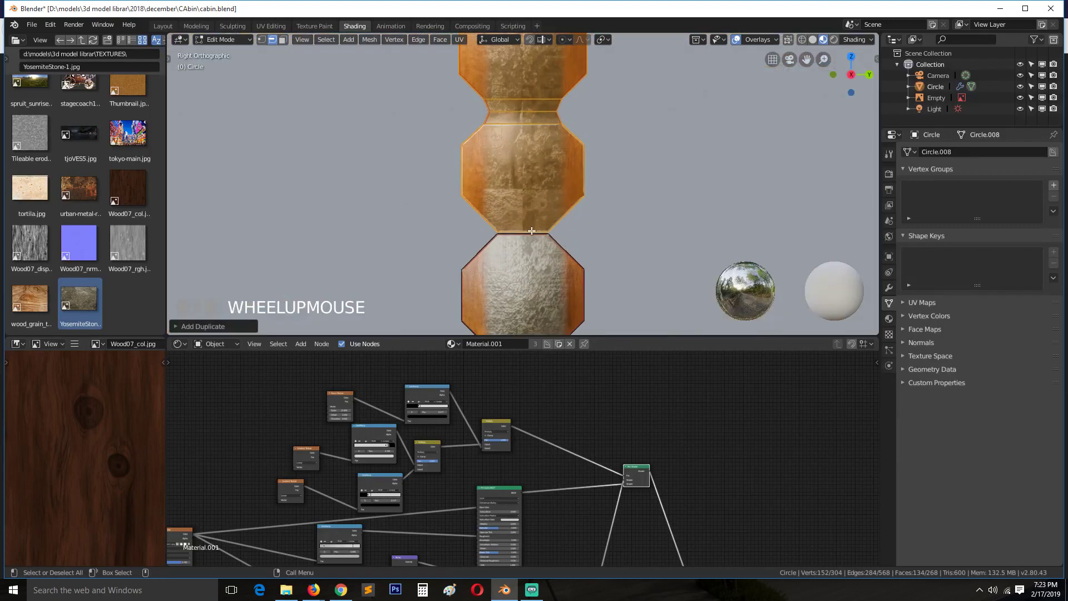
key("1")
key("z")
left_click(446, 231)
- Select only the vertices along the seam between the stacks and flatten them by scaling to 0 along Z
scroll(432, 237, "up", 3)
key("alt+a")
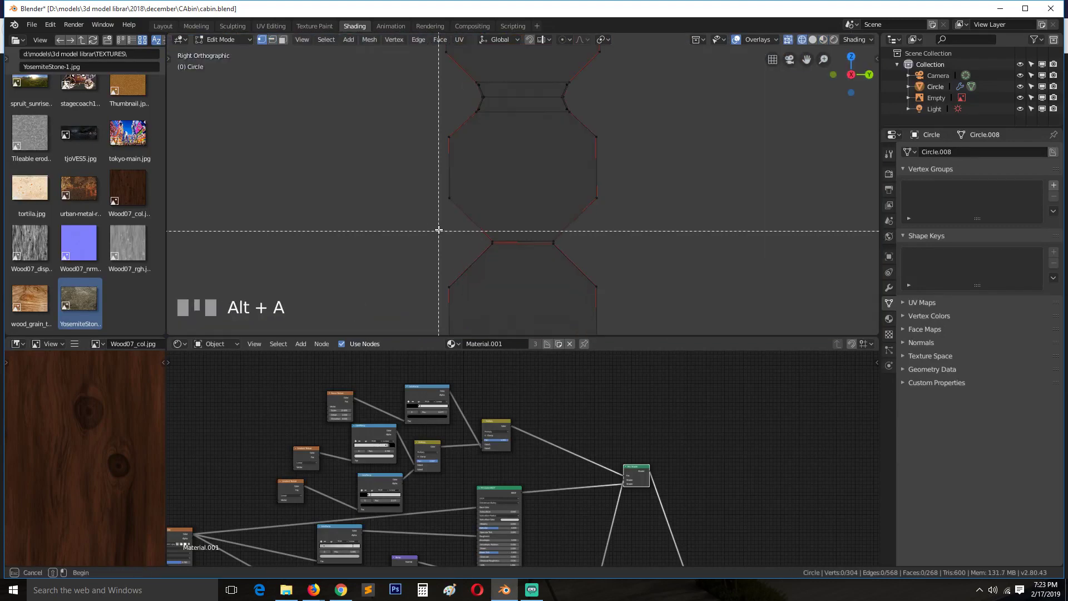
left_click_drag(438, 228, 610, 257)
key("s")
key("z")
key("0")
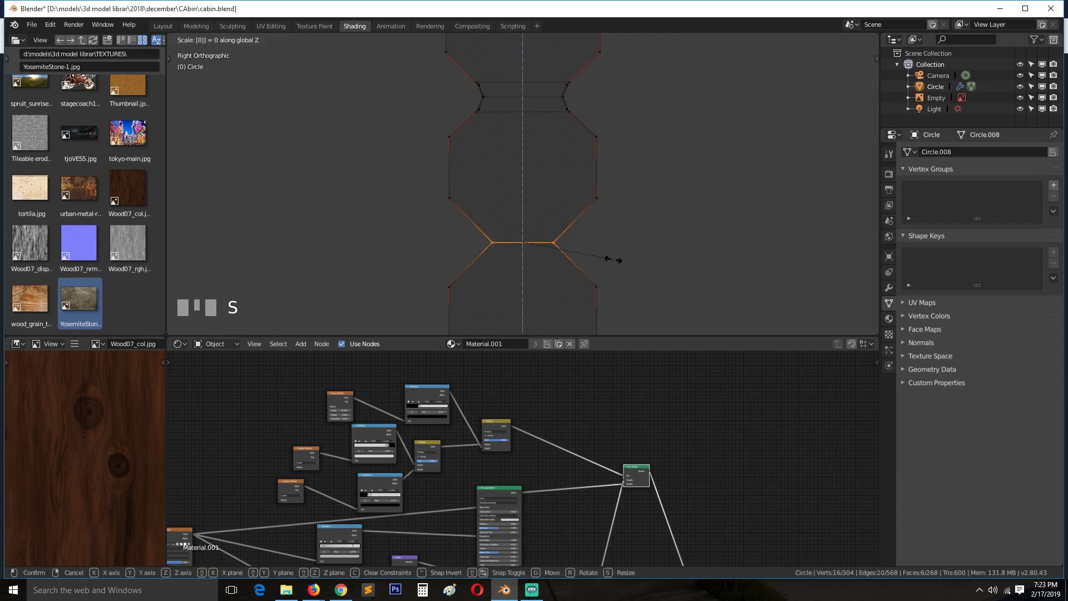
left_click(613, 260)
- Weld the flattened seam by removing its double vertices
right_click(652, 259)
left_click(651, 259)
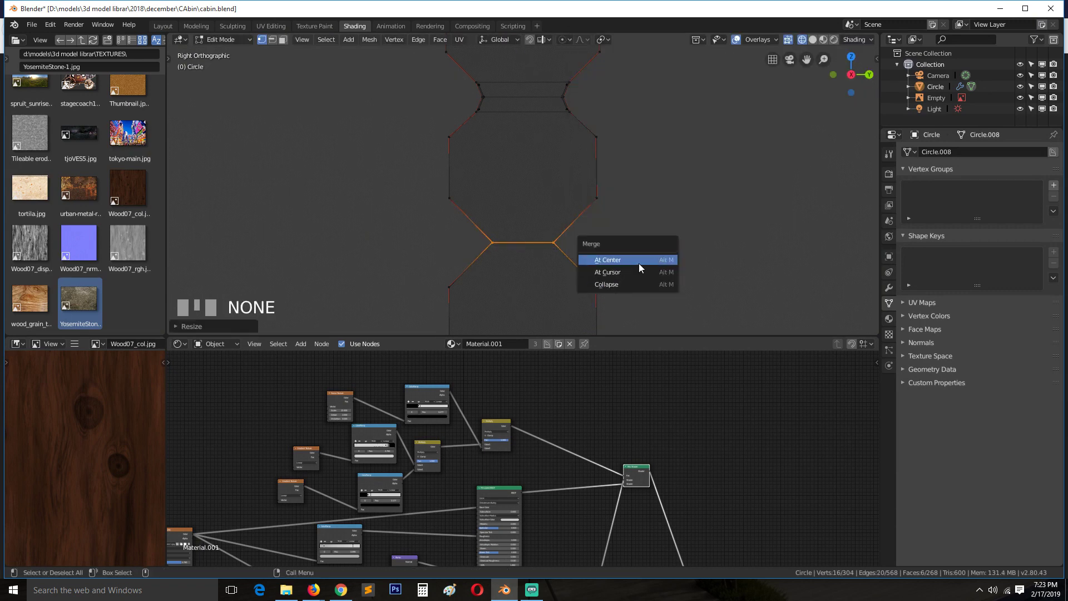
right_click(551, 262)
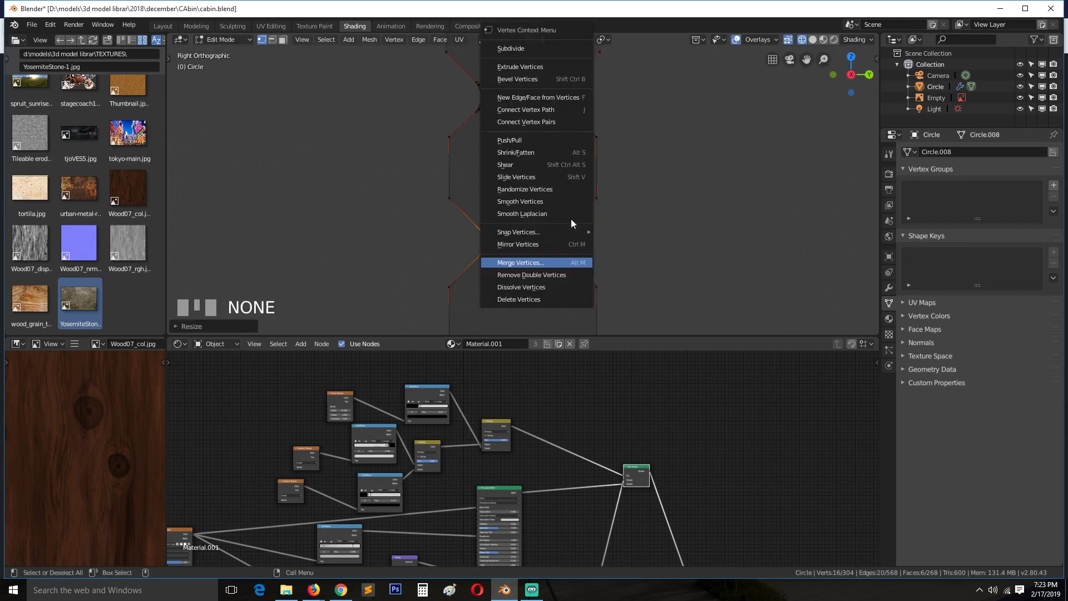
right_click(566, 276)
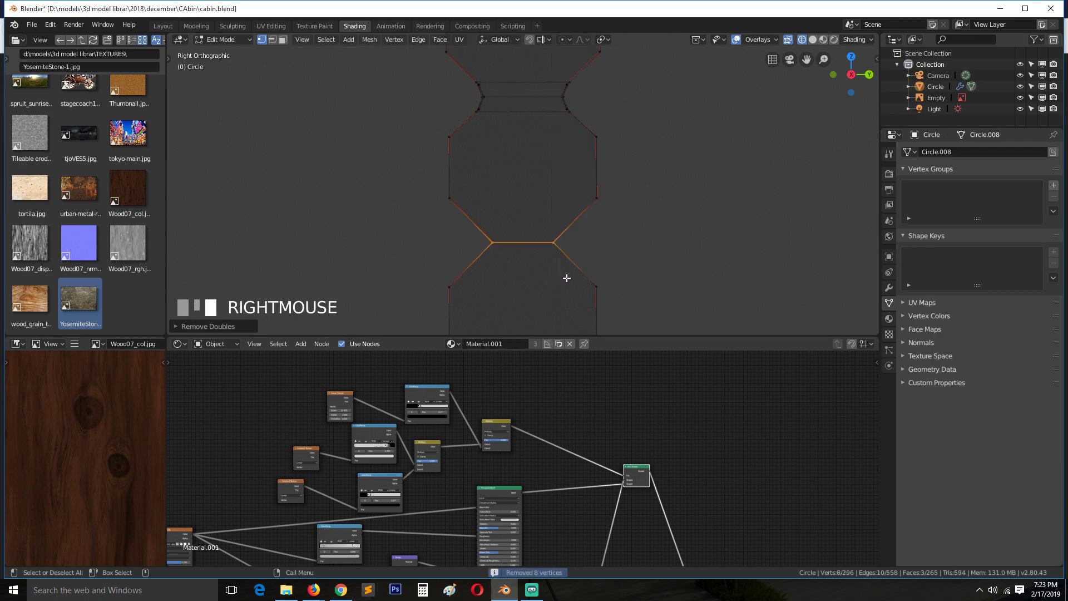
- Delete the selected faces at the welded seam and inspect the joint in perspective
key("grave")
key("x")
left_click(526, 284)
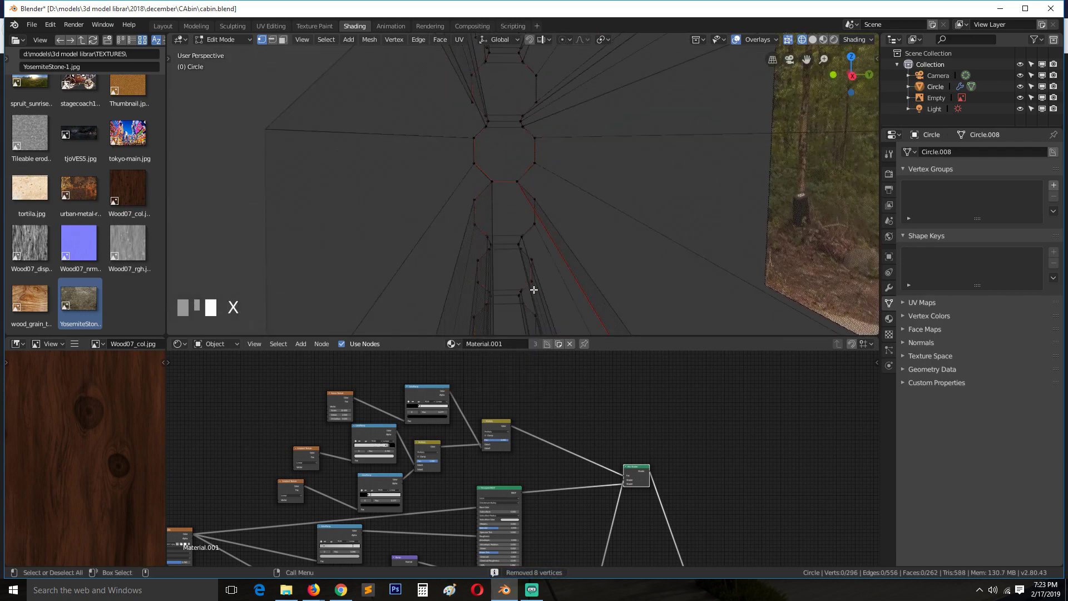
key("shift+grave")
scroll(542, 271, "down", 2)
middle_click_drag(542, 270, 546, 298)
key("grave")
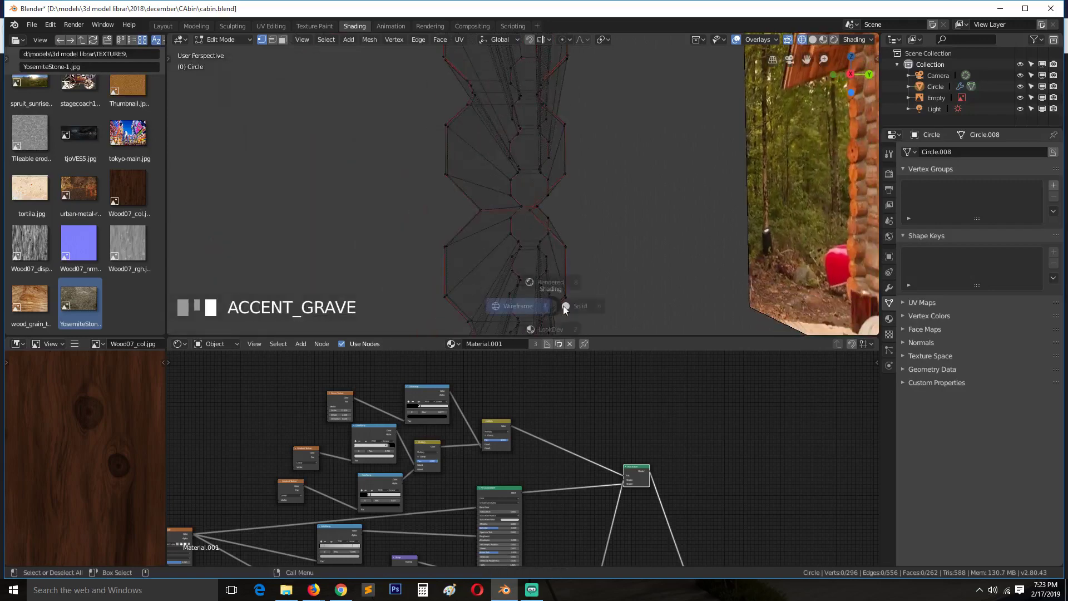
- Show the welded joint in solid shading and check the face loops running beside it
left_click(563, 305)
key("3")
scroll(531, 240, "up", 4)
scroll(528, 245, "down", 2)
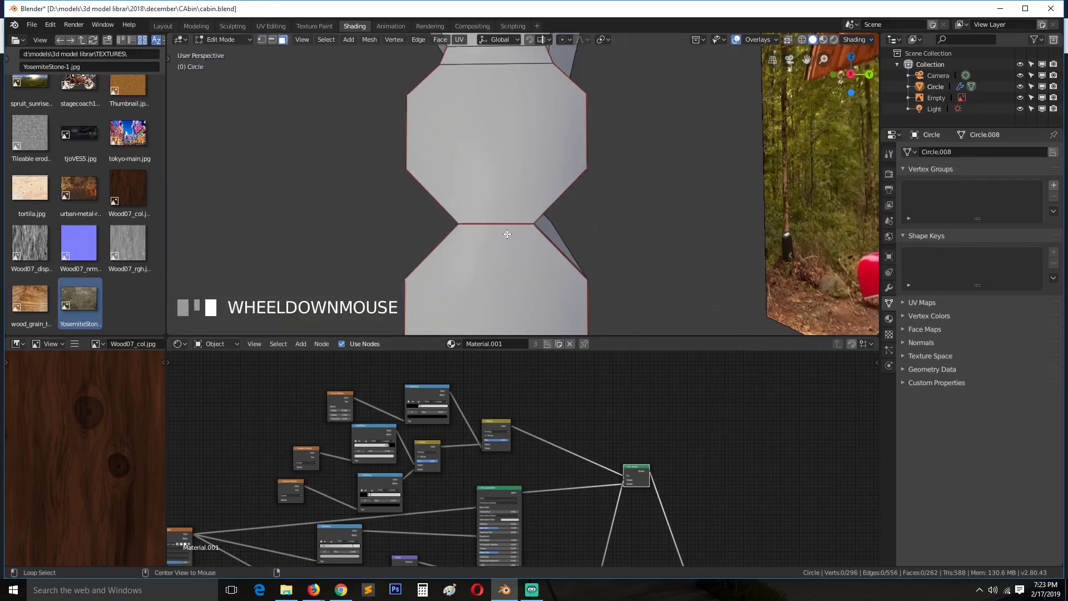
left_click(507, 234, "alt")
key("grave")
left_click(664, 218, "alt")
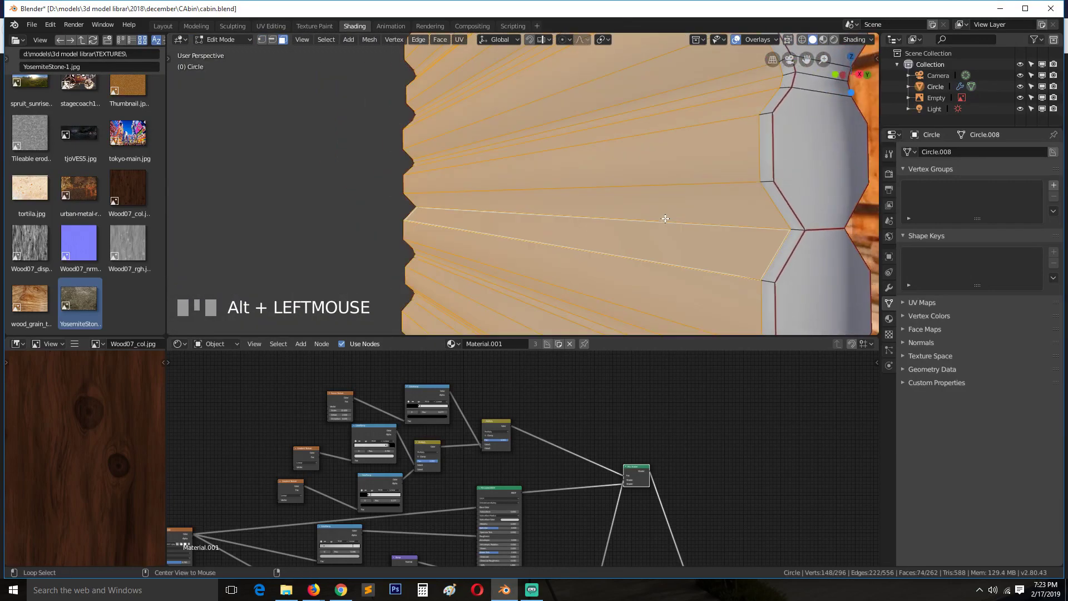
- Bevel the edge loop along the welded joint with 2 segments and an offset of about 0.17
key("2")
left_click(734, 228, "alt")
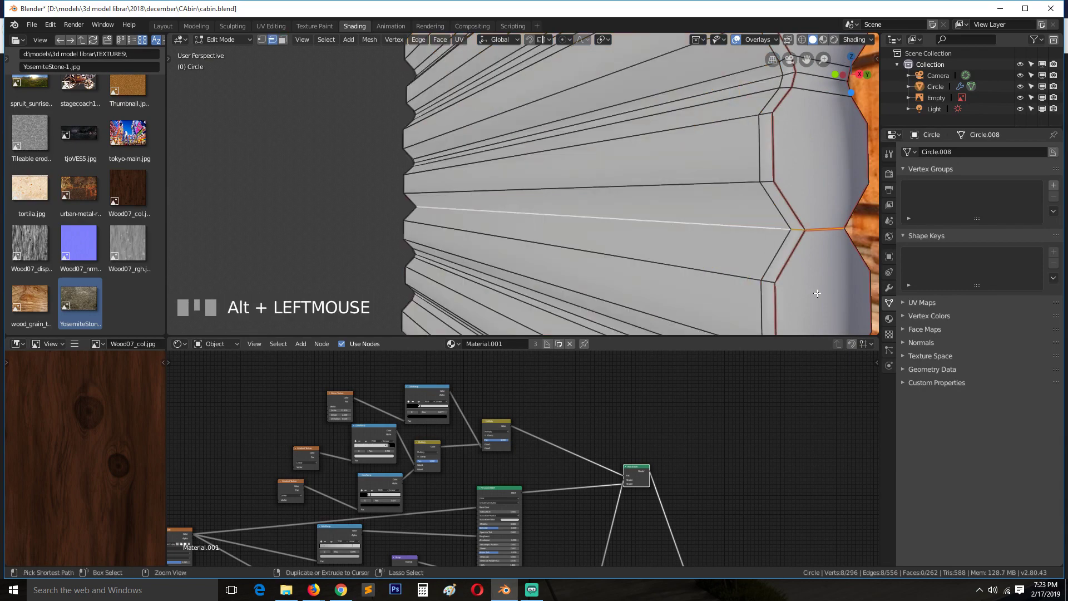
key("ctrl+b")
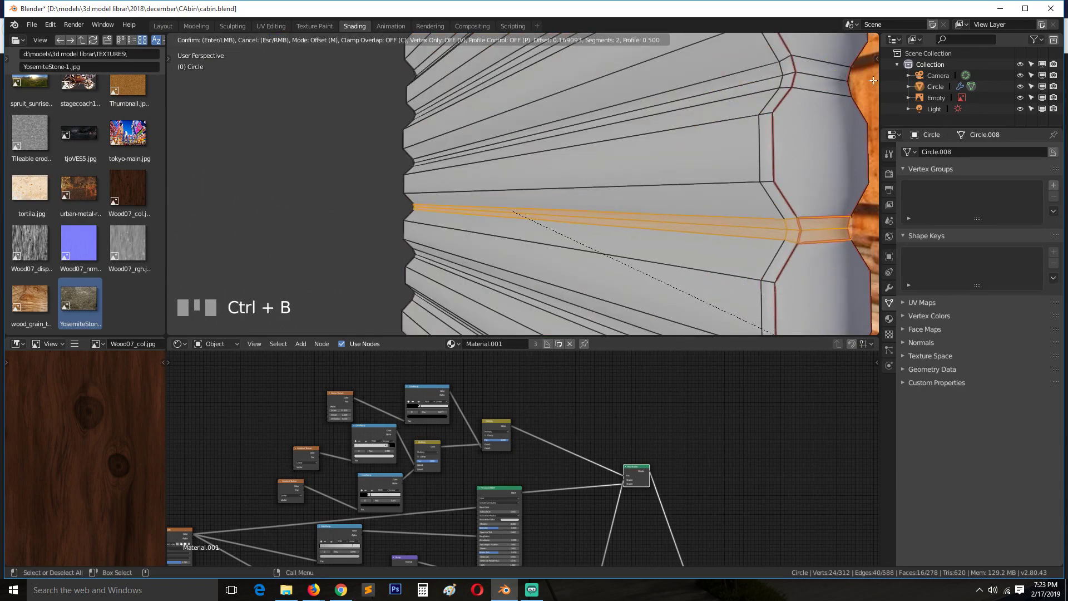
left_click(872, 80)
scroll(612, 189, "down", 3)
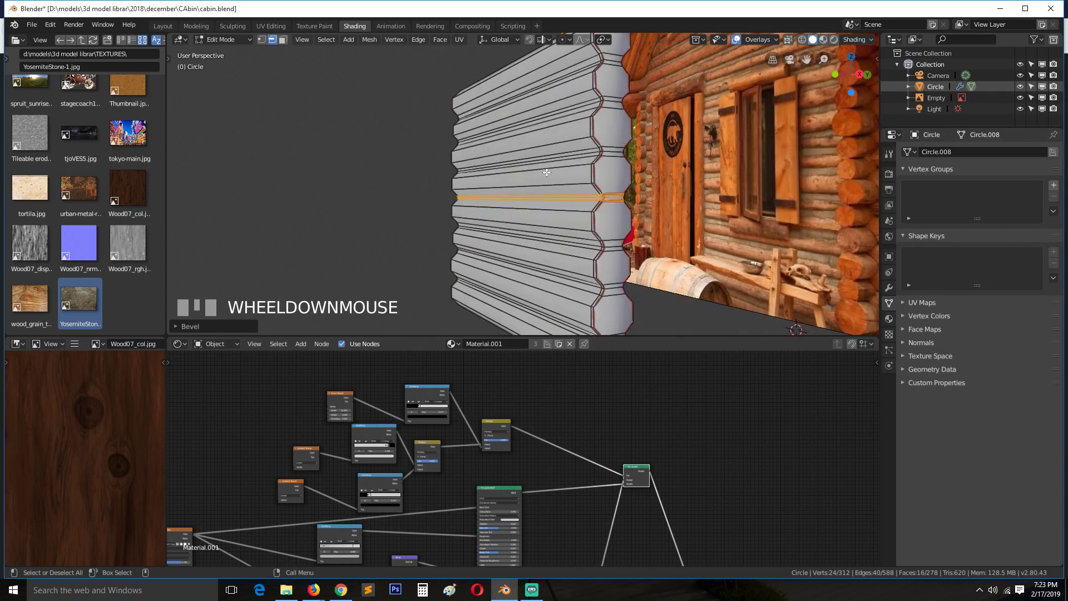
- Leave mesh editing and preview the whole wall with its wood-and-stone material from several sides and the front
key("Tab")
left_click(823, 39)
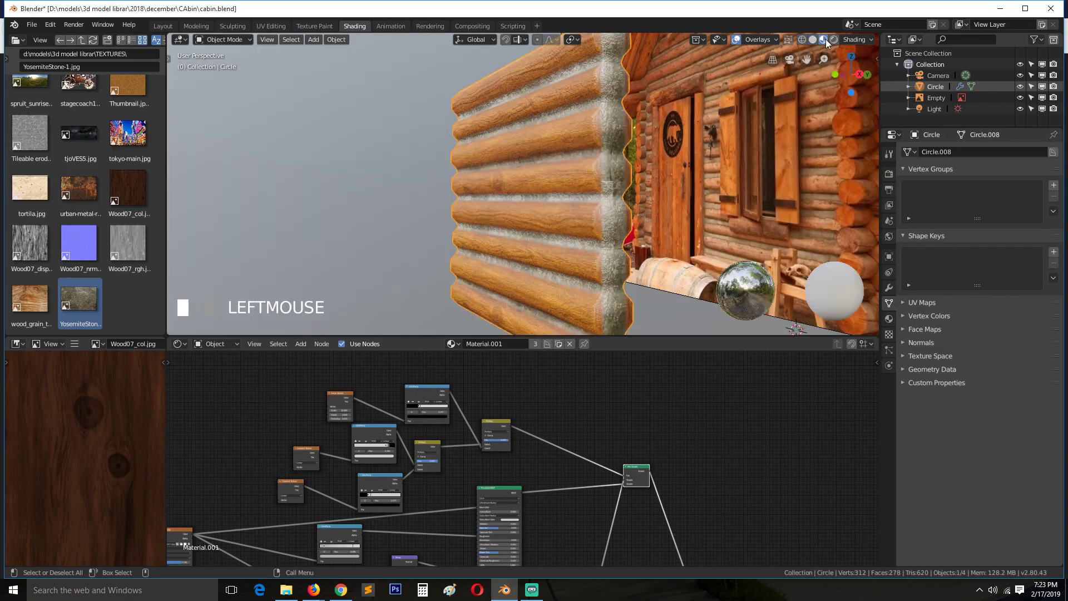
key("shift+grave")
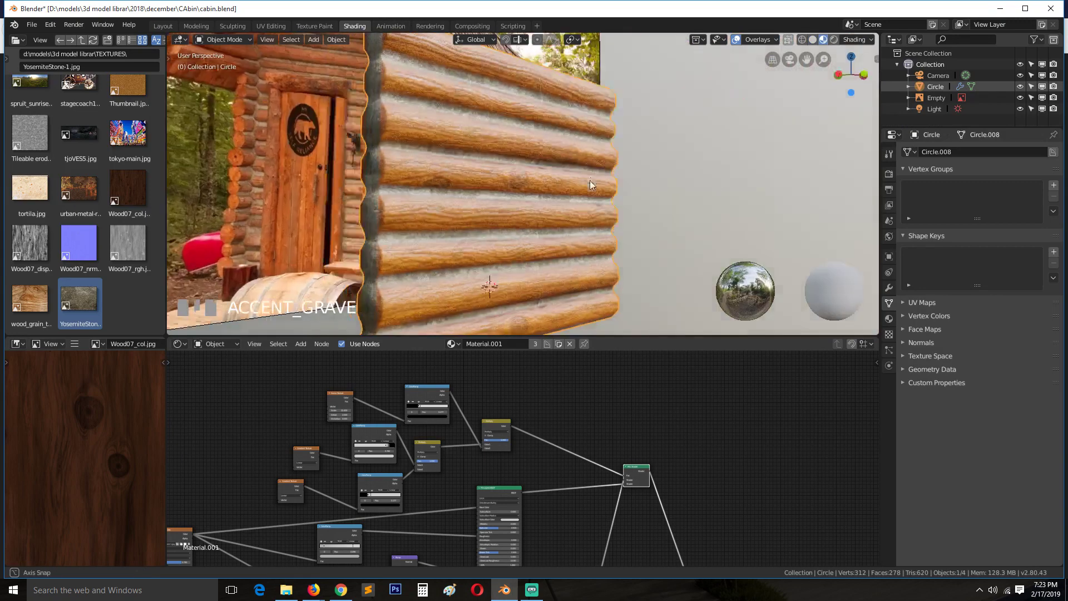
scroll(579, 189, "down", 2)
key("KP_1")
- Deselect everything and save the cabin file, checking the wall against the reference from the front
key("alt+a")
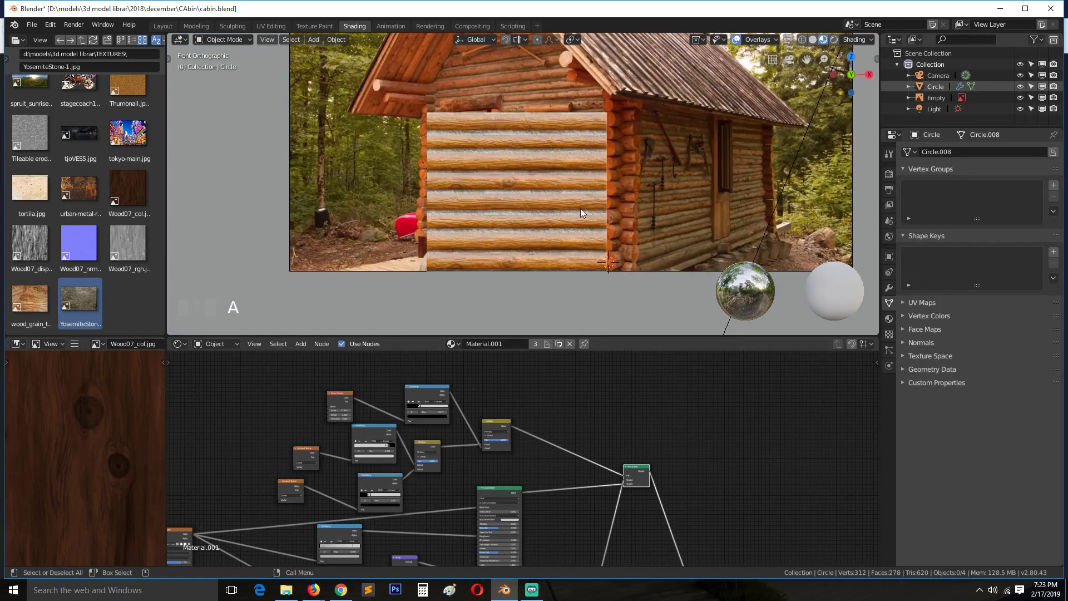
key("ctrl+s")
middle_click_drag(581, 212, 532, 215)
key("Tab")
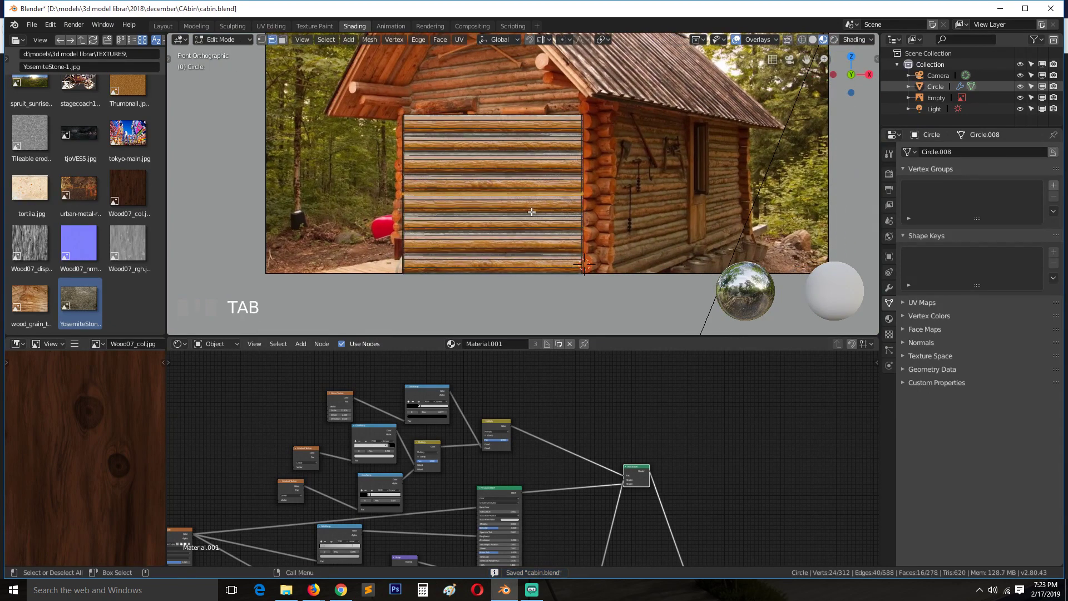
key("Tab")
scroll(466, 284, "up", 3)
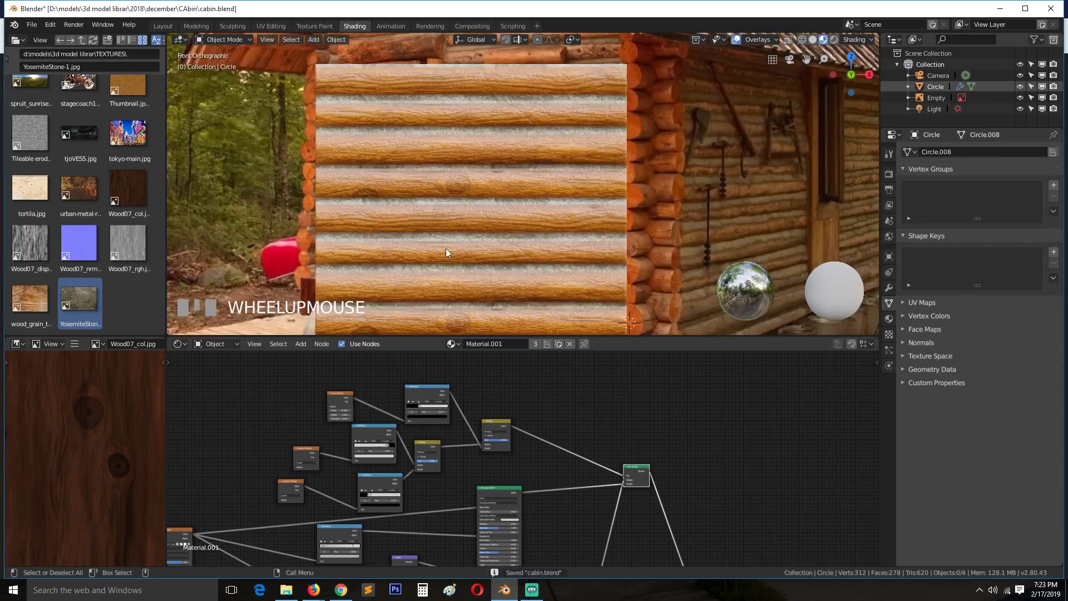
scroll(422, 188, "down", 1)
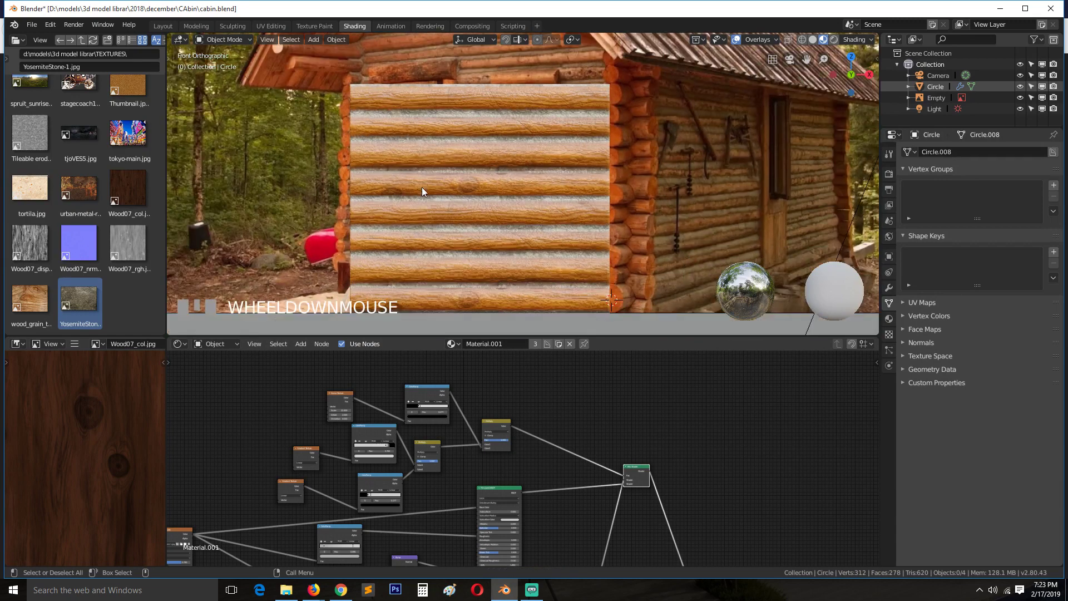
- Clear the seam from the two beveled edges crossing the joint on one end of the wall
key("Tab")
middle_click_drag(522, 154, 445, 175)
key("alt+a")
middle_click_drag(589, 203, 560, 211)
scroll(559, 211, "up", 3)
key("shift+grave")
scroll(565, 213, "down", 1)
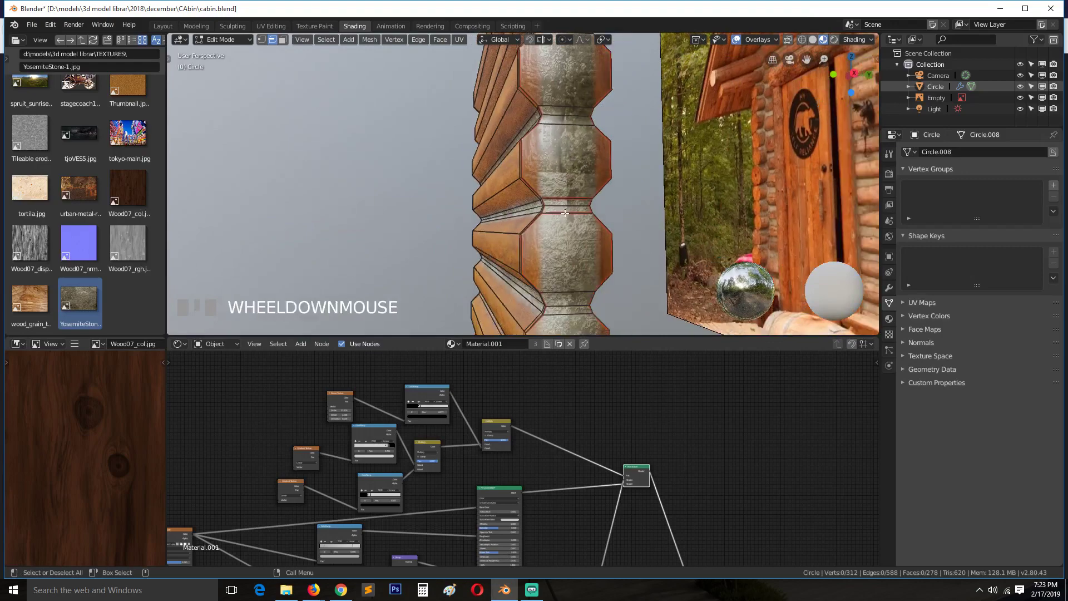
scroll(569, 214, "up", 2)
left_click(575, 211)
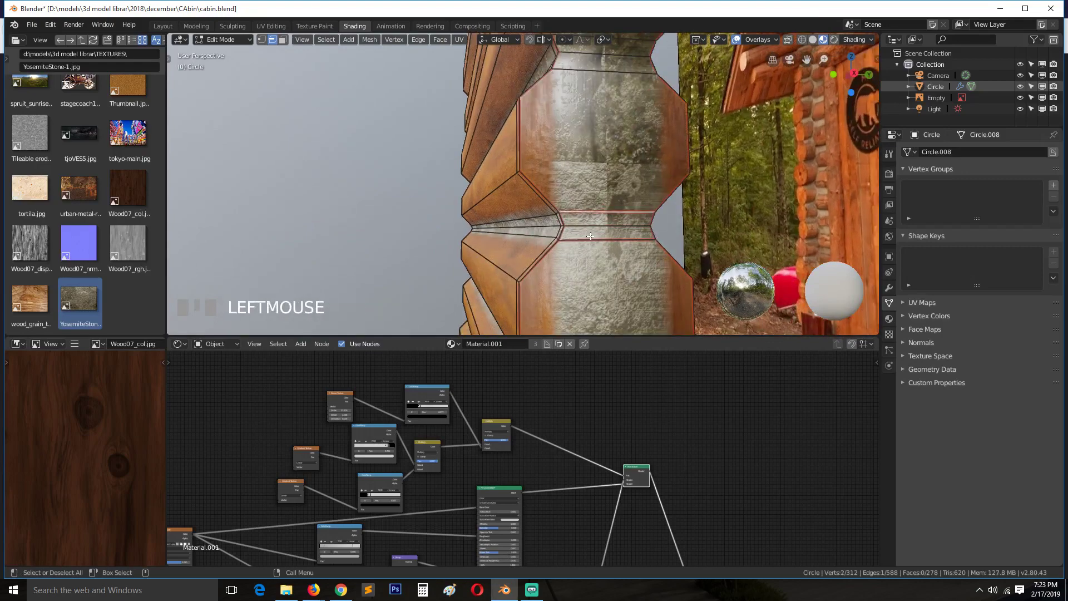
left_click(591, 240, "shift")
key("ctrl+e")
left_click(673, 269)
key("alt+a")
- Clear the seam from the matching pair of joint edges on the opposite end of the wall
key("shift+grave")
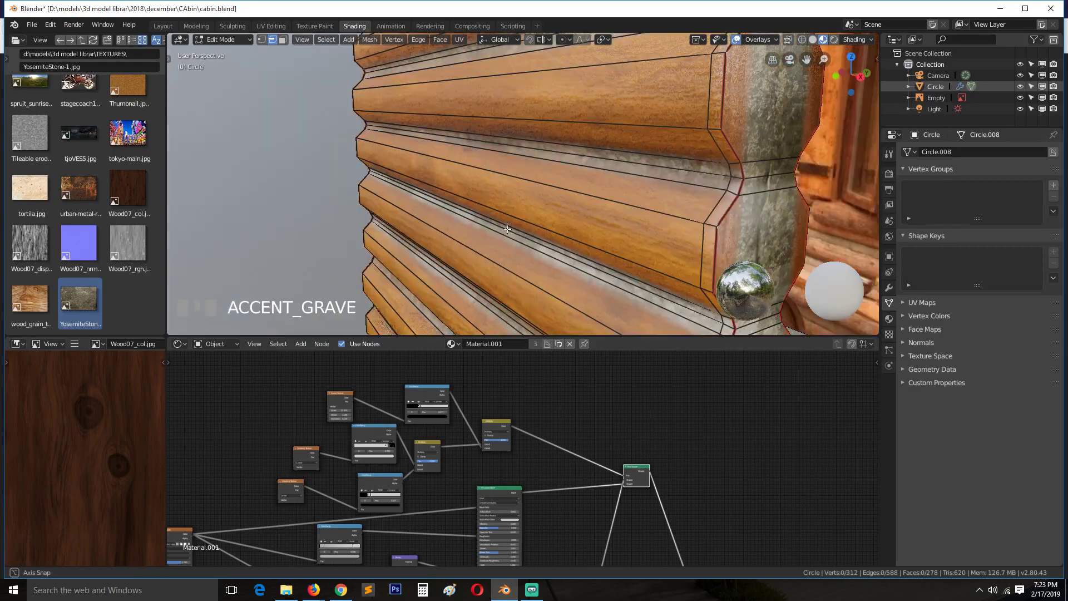
scroll(640, 222, "down", 4)
key("grave")
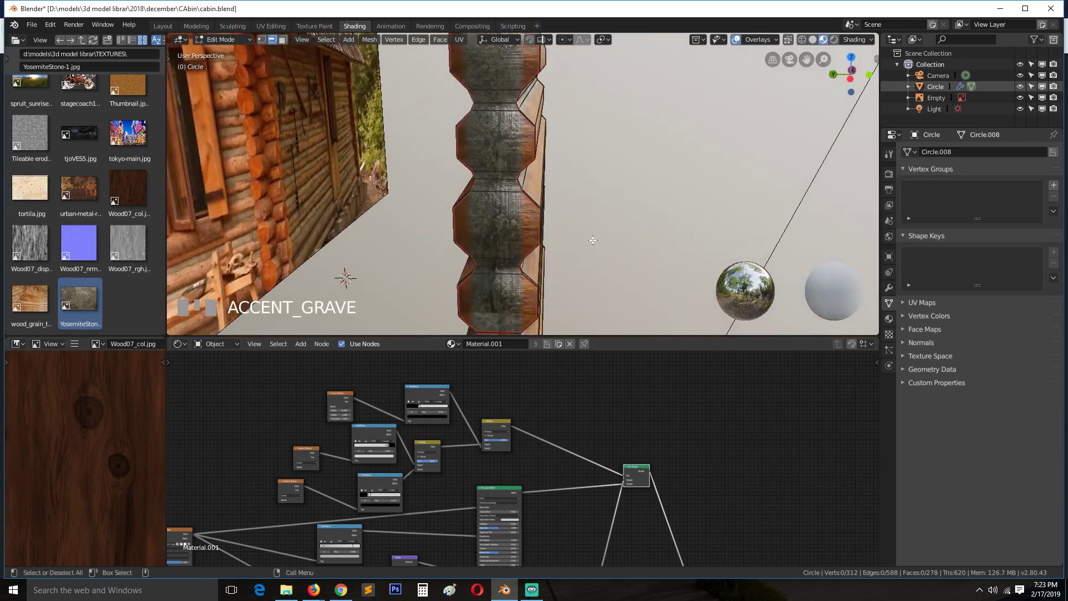
middle_click_drag(563, 235, 430, 254)
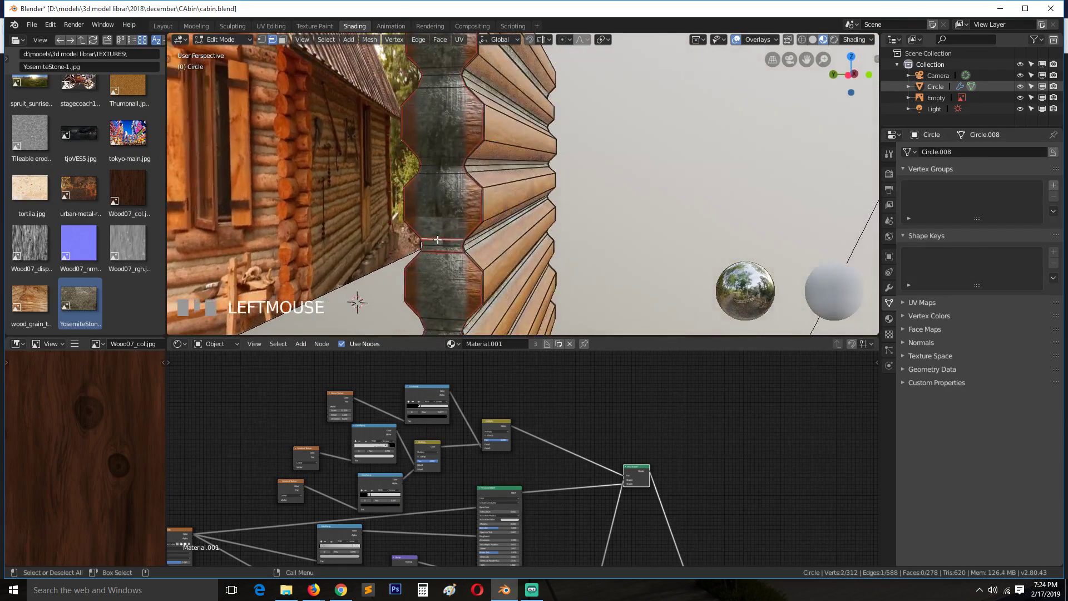
left_click(443, 252, "shift")
key("ctrl+e")
left_click(519, 255)
- Unwrap the entire wall mesh and inspect the grain direction on the logs in Object Mode
key("a")
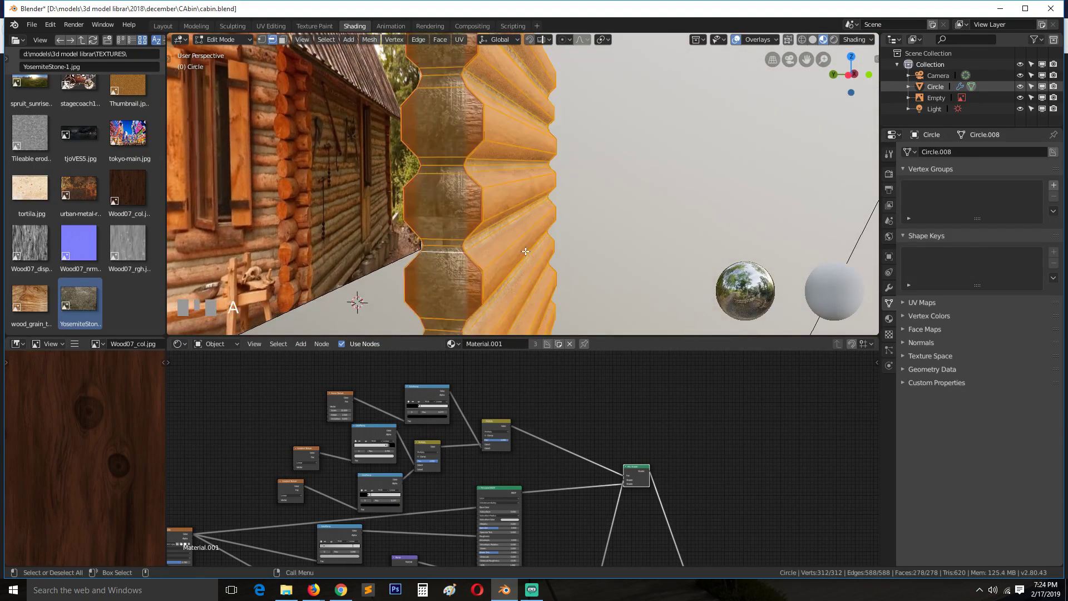
right_click(525, 252)
key("Tab")
key("shift+grave")
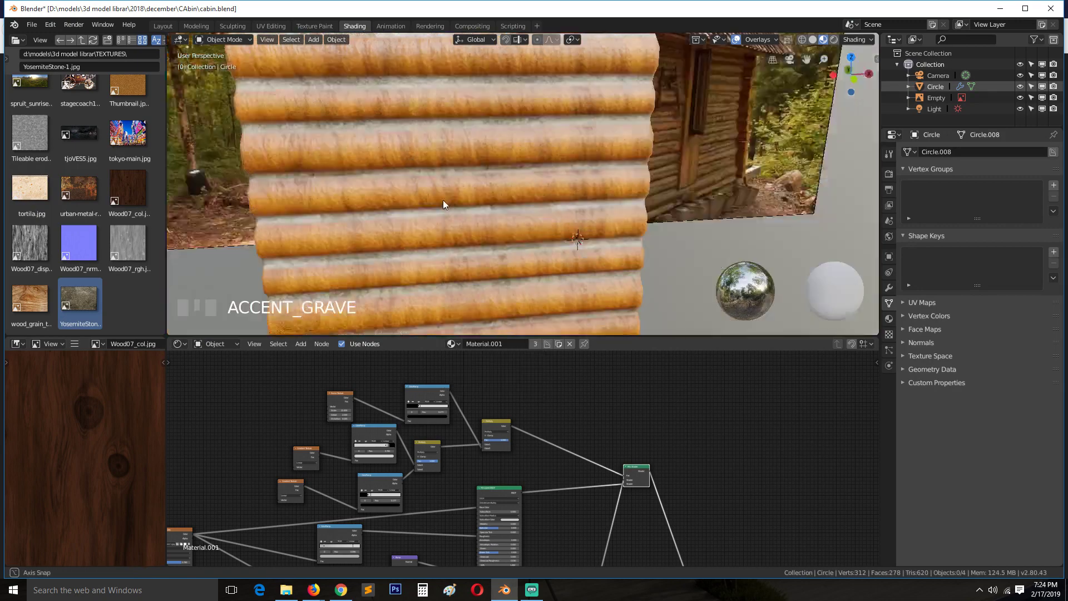
middle_click_drag(443, 200, 411, 179)
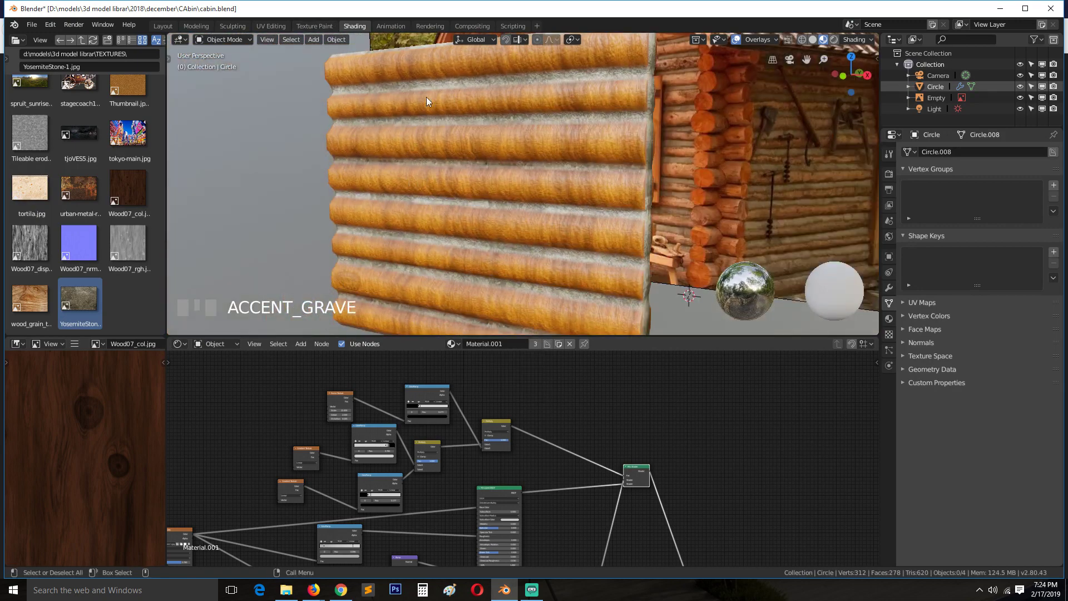
- Rotate all of the wall's UVs a quarter turn in the UV Editing workspace so the grain follows the logs
key("Tab")
left_click(274, 25)
key("a")
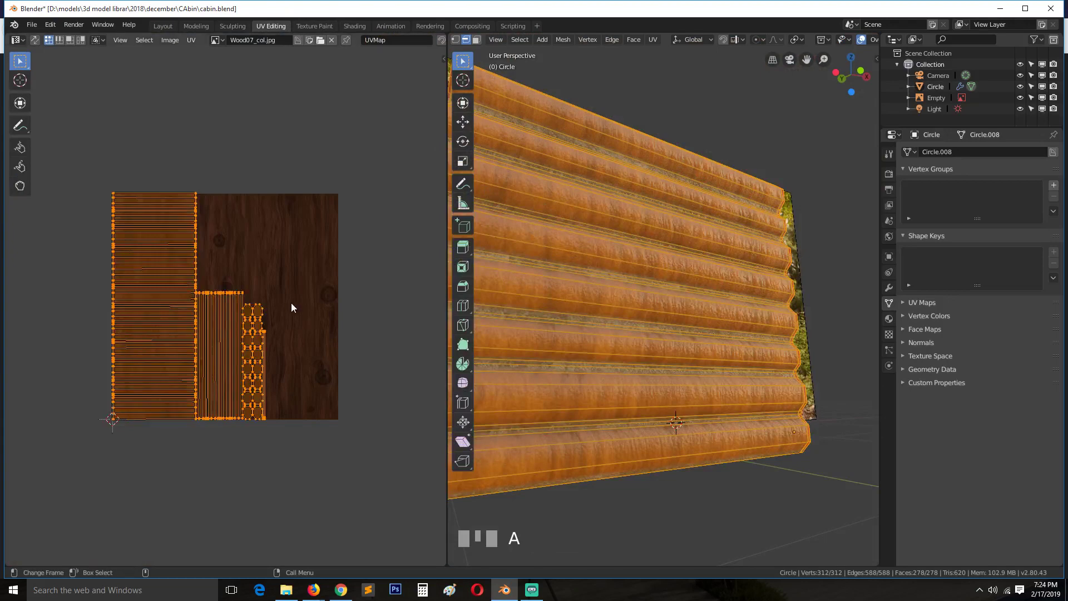
key("r")
left_click(309, 301)
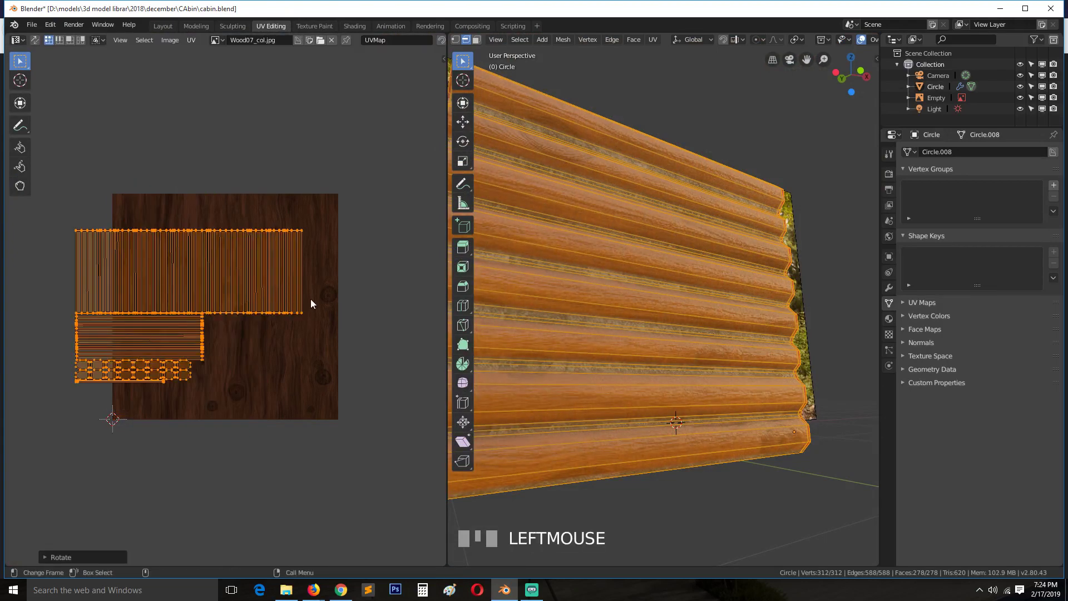
key("Tab")
key("grave")
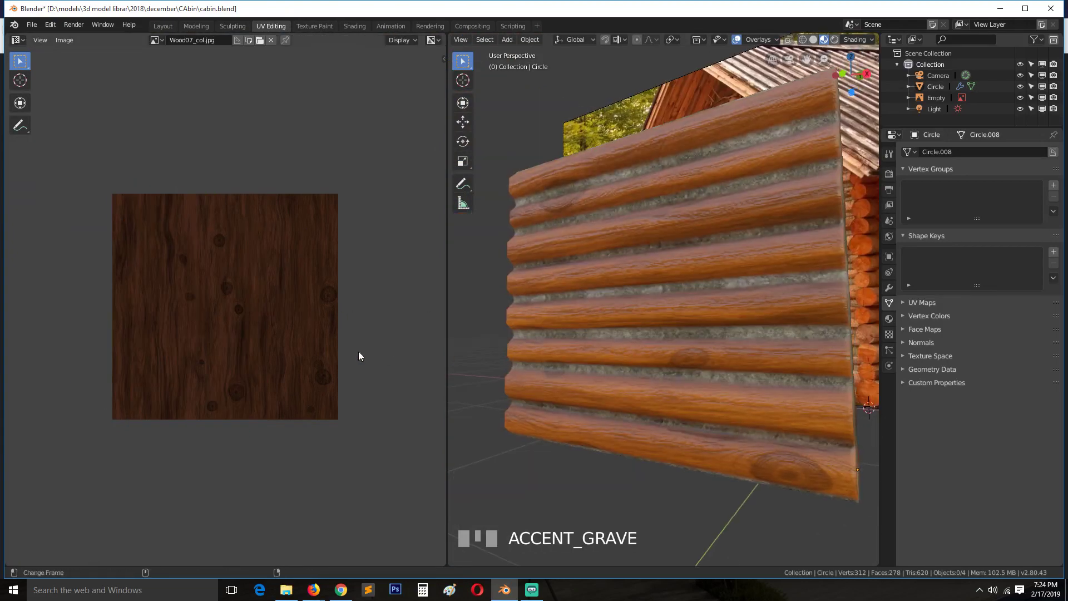
- Scale all of the wall's UVs up along Y until they span the texture's full height
key("Tab")
key("s")
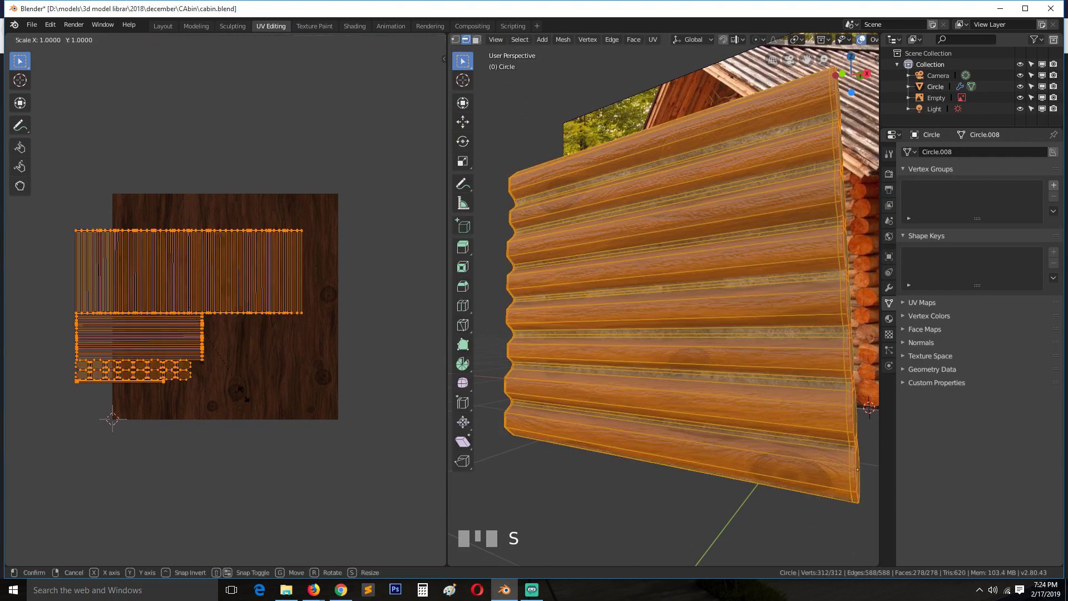
key("y")
left_click(252, 352)
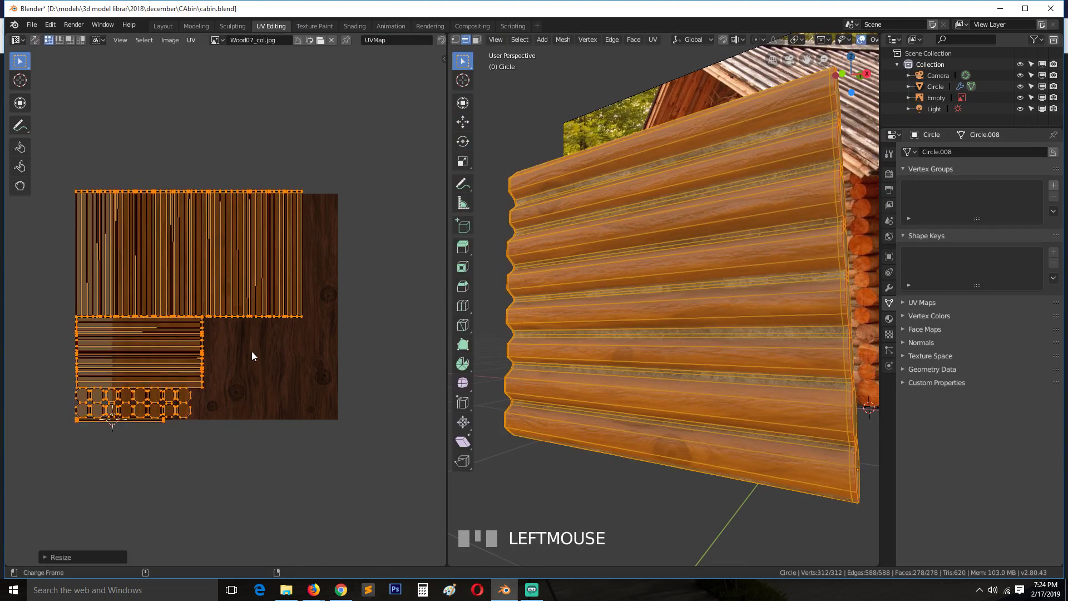
- Scale all of the wall's UVs up uniformly beyond the texture bounds for finer grain and view the logs
key("s")
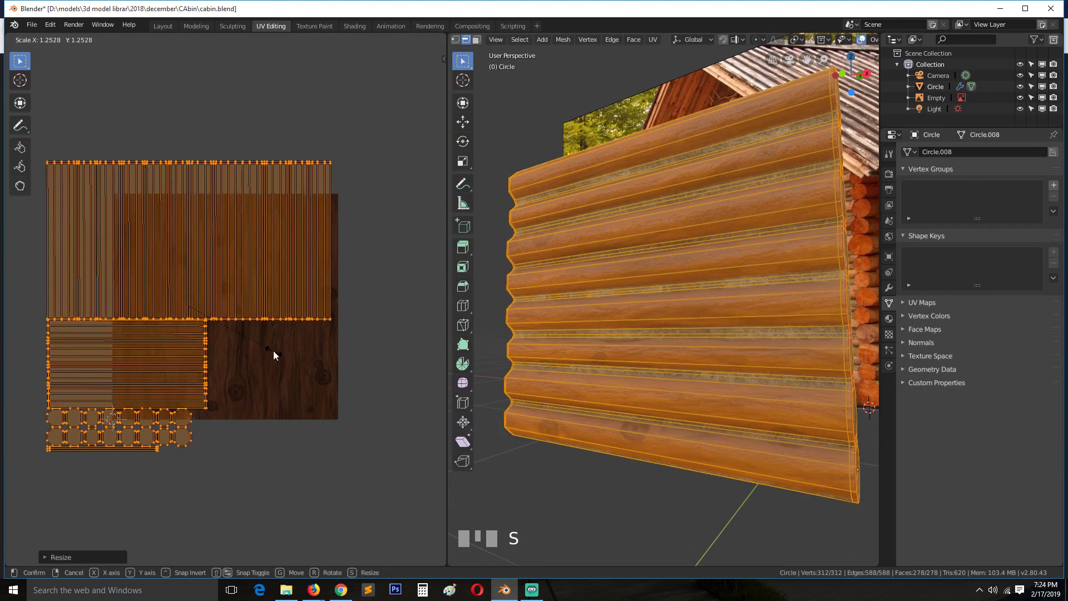
right_click(278, 356)
key("s")
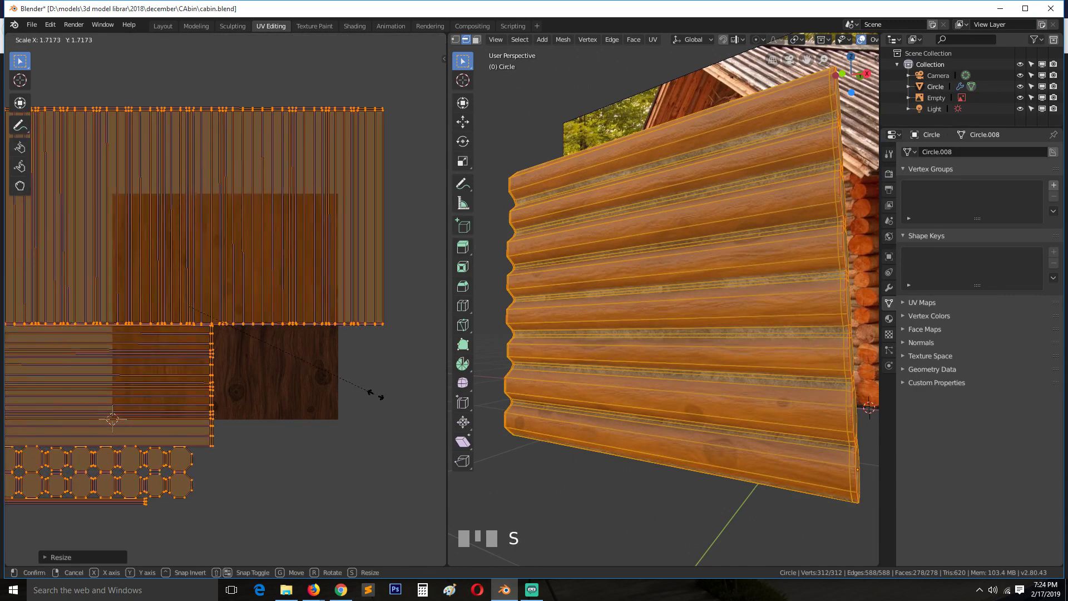
left_click(810, 306)
key("Tab")
key("grave")
scroll(825, 317, "down", 4)
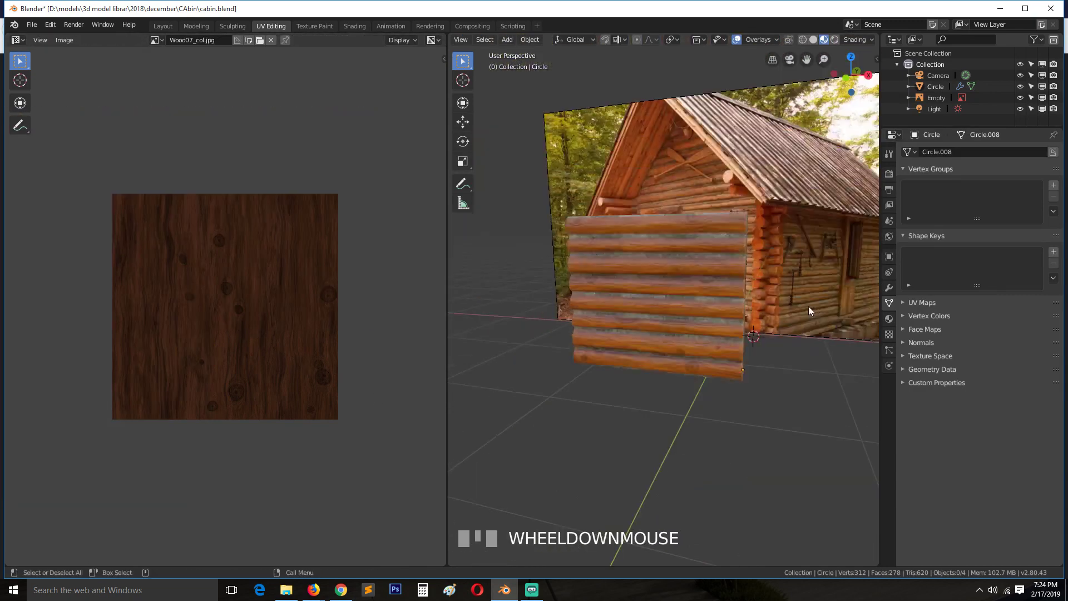
- Save the cabin file and return to the Shading workspace
key("ctrl+s")
key("KP_1")
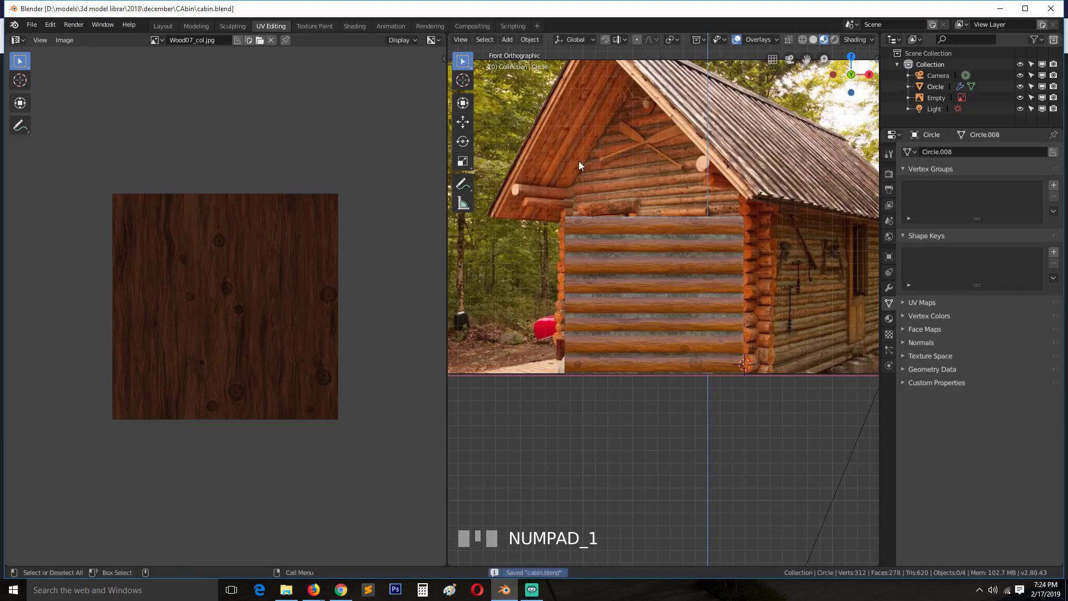
left_click(364, 24)
scroll(573, 184, "down", 3)
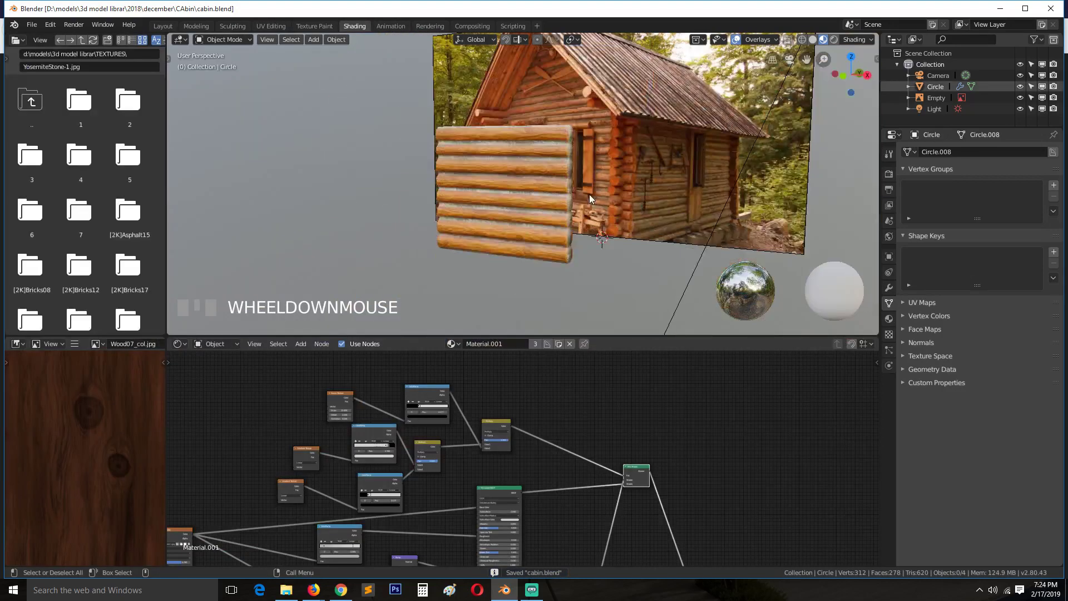
- Select the log wall, frame it from the front against the reference corner and save the file again
left_click(543, 169)
key("KP_1")
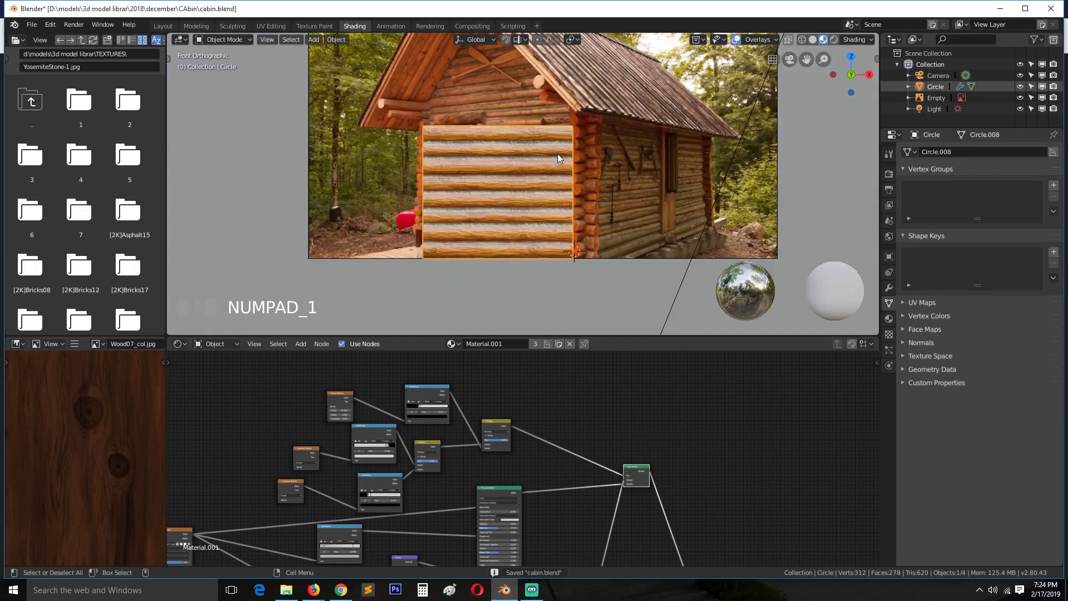
scroll(557, 156, "up", 3)
key("ctrl+s")
middle_click_drag(638, 158, 485, 168, "shift")
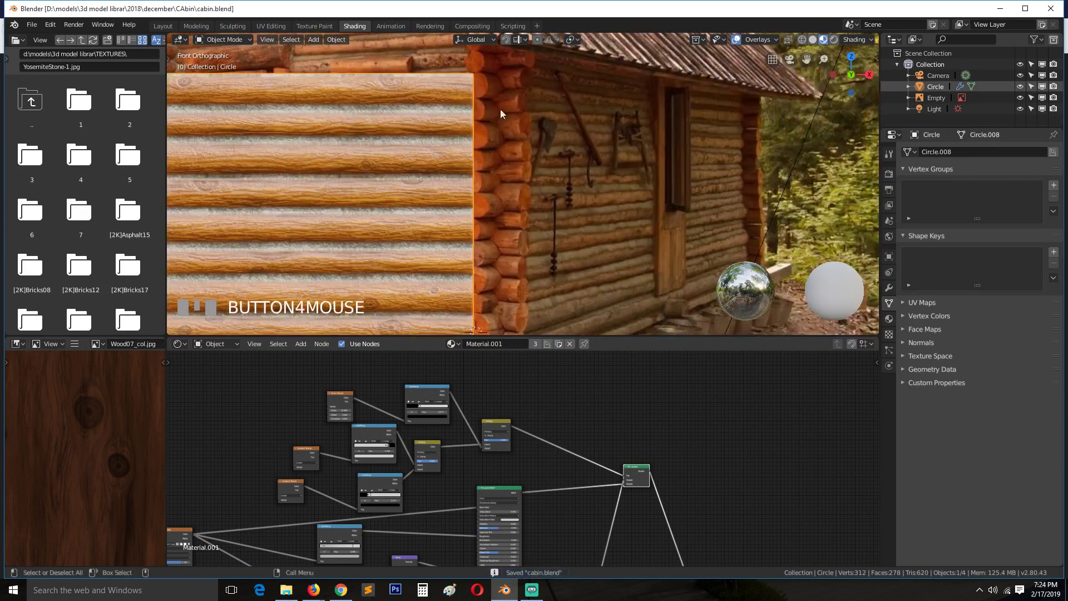
scroll(501, 143, "down", 2)
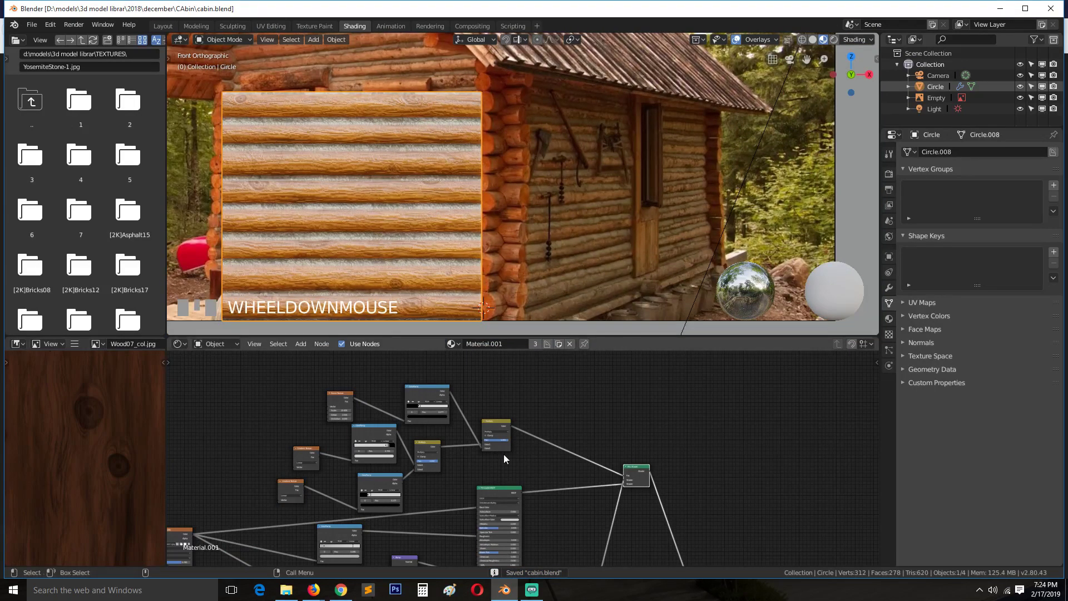